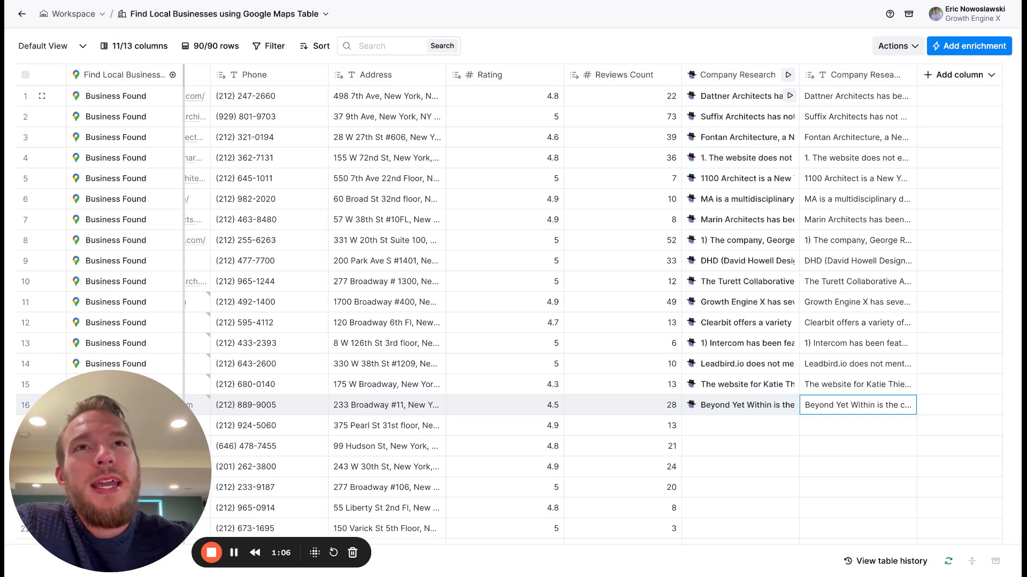
- Review the full Company Research result for the first business in the table
left_click(789, 96)
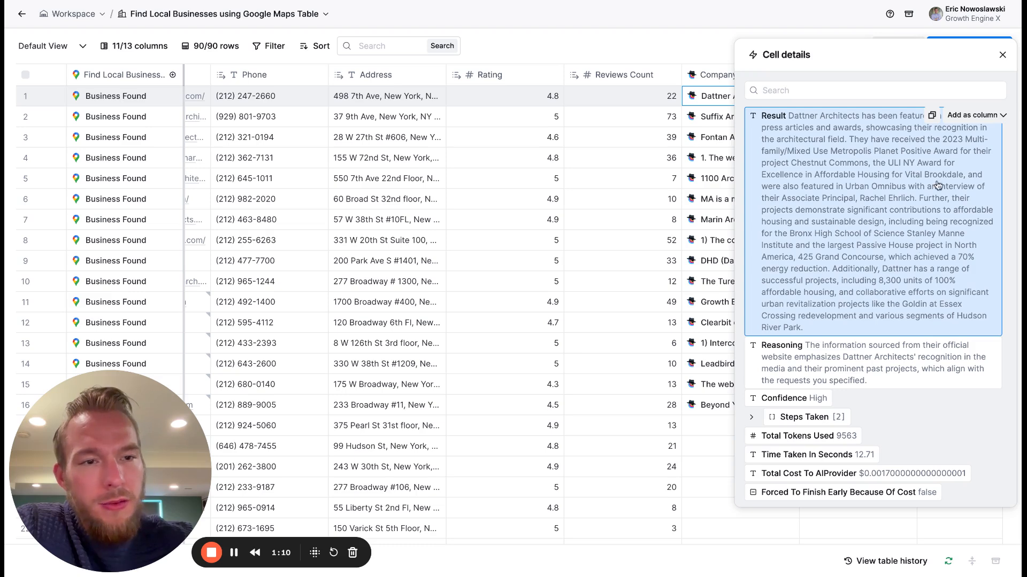
left_click(1002, 55)
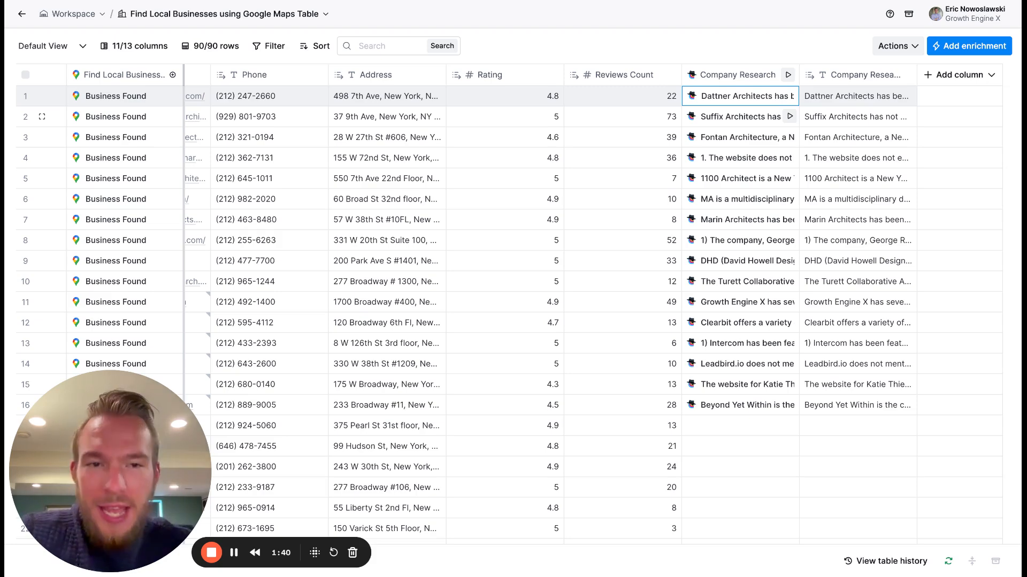
- Open the Company Research column for editing and read the opening instructions of its Mission prompt
left_click(729, 75)
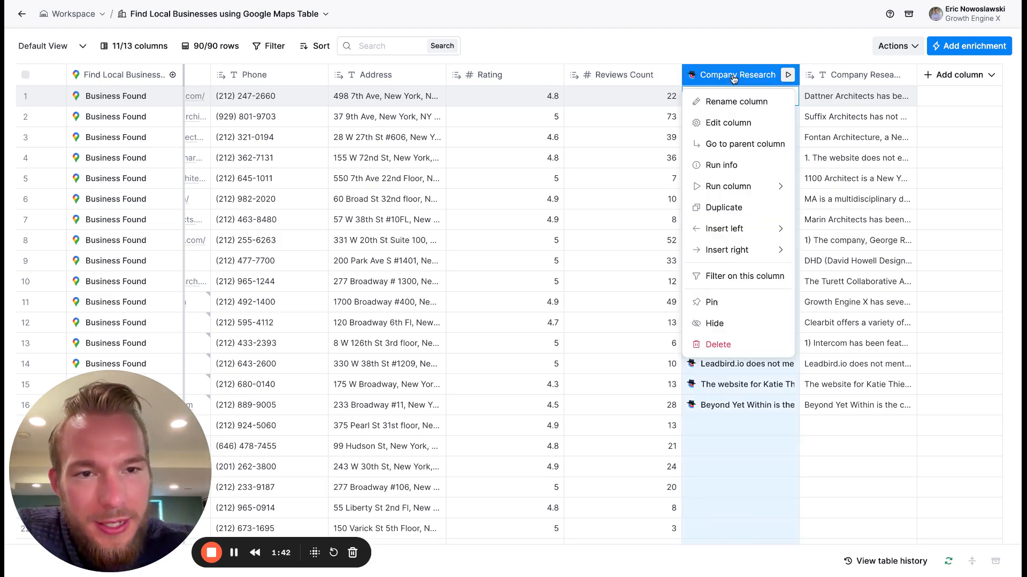
left_click(733, 121)
scroll(816, 282, "down", 5)
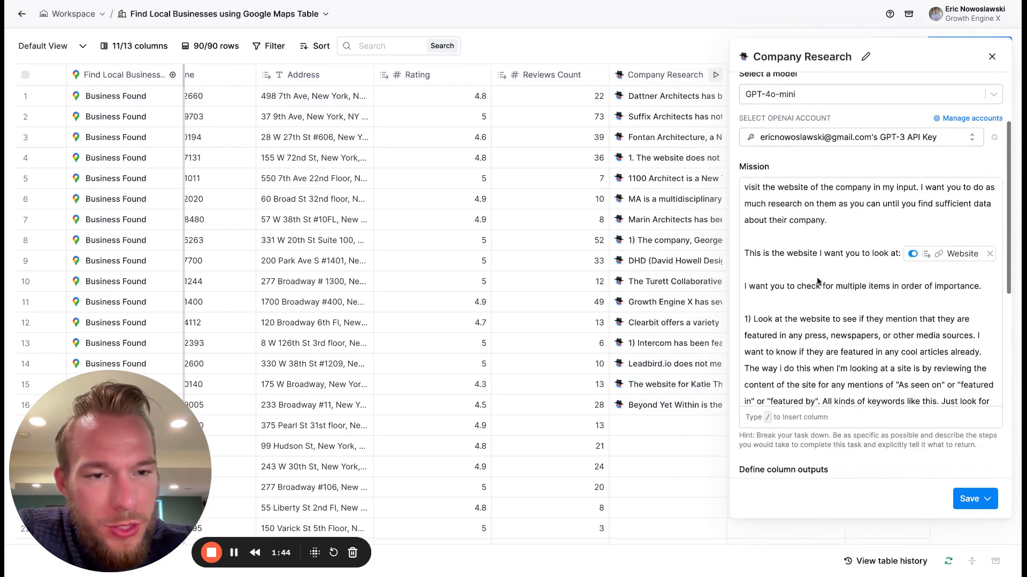
scroll(816, 281, "up", 1)
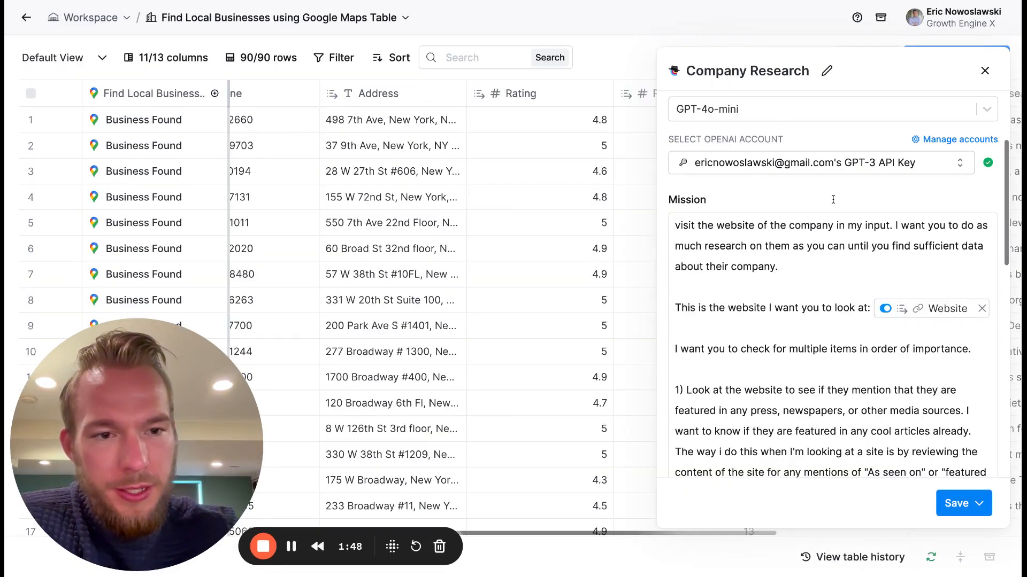
scroll(767, 306, "down", 1)
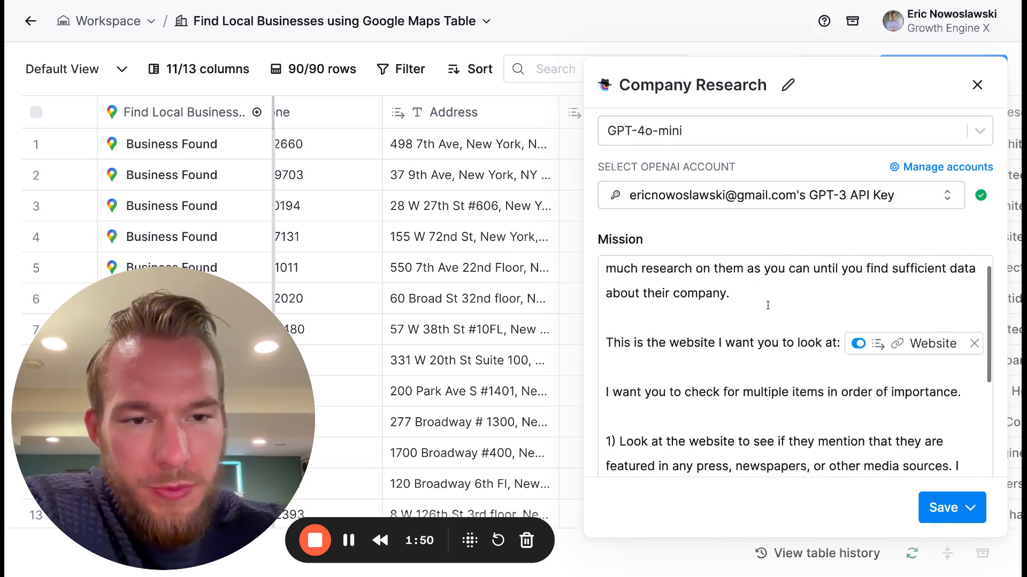
scroll(768, 306, "up", 1)
scroll(767, 305, "down", 1)
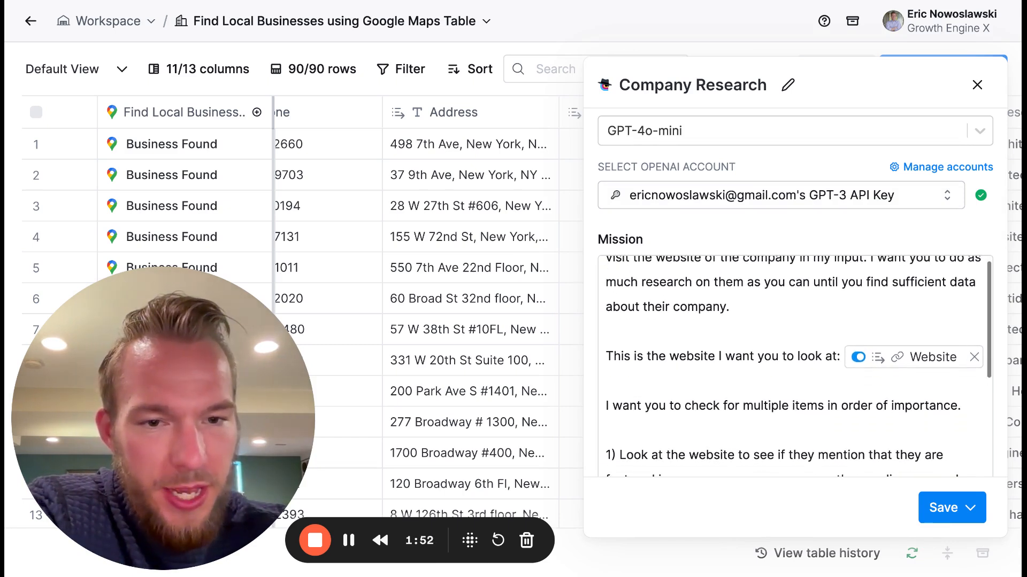
scroll(751, 319, "down", 3)
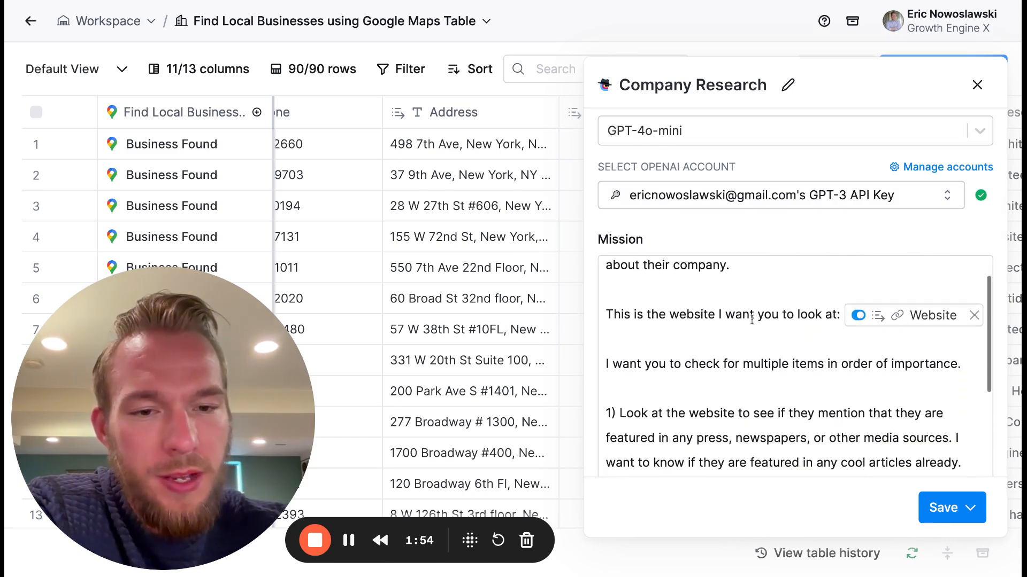
mouse_move(864, 327)
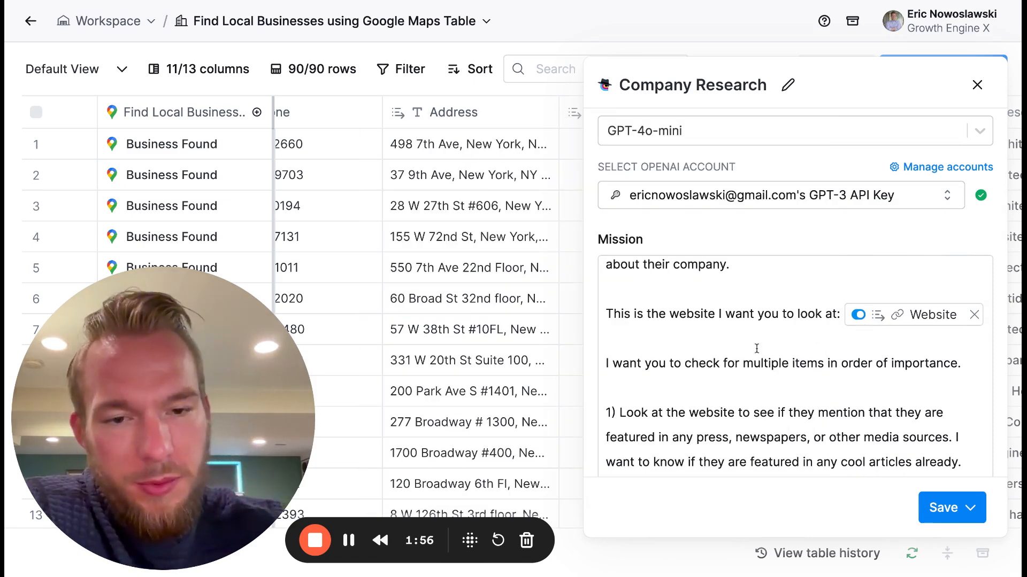
scroll(757, 348, "down", 4)
scroll(856, 323, "down", 7)
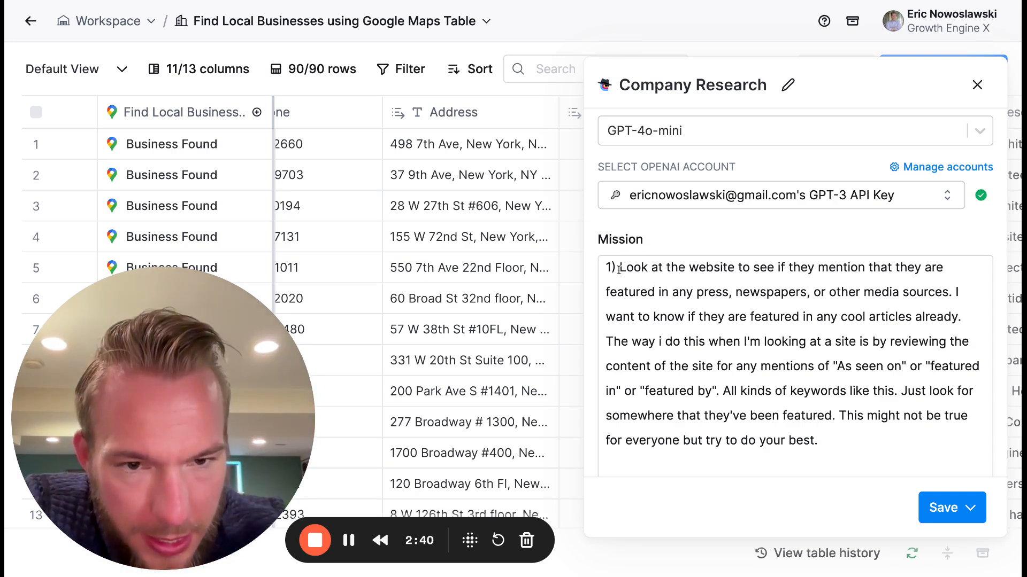
- Examine the numbered research instructions in the Mission prompt, covering press features, past work and noteworthy facts
left_click_drag(620, 267, 952, 297)
scroll(852, 366, "up", 5)
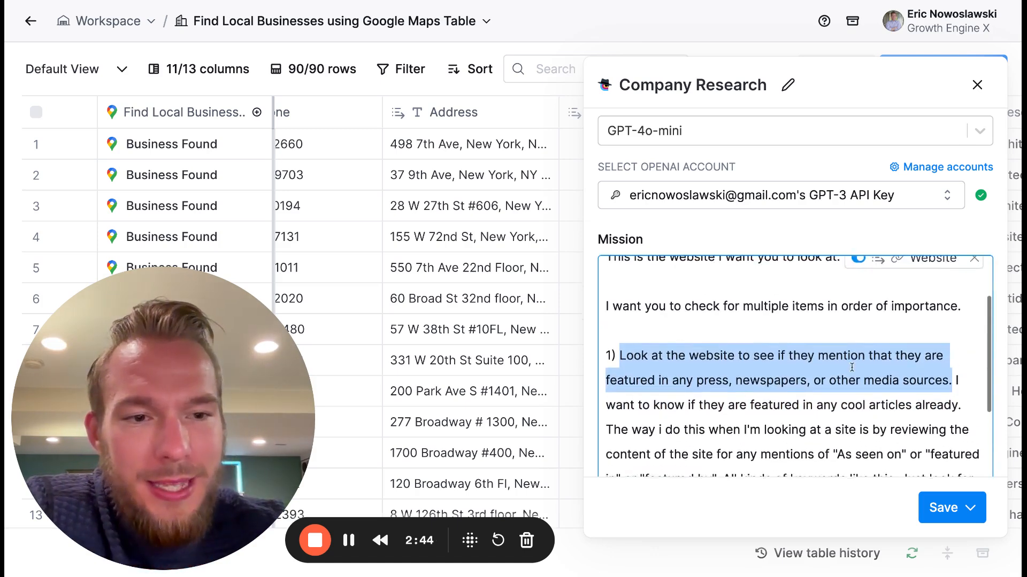
mouse_move(894, 306)
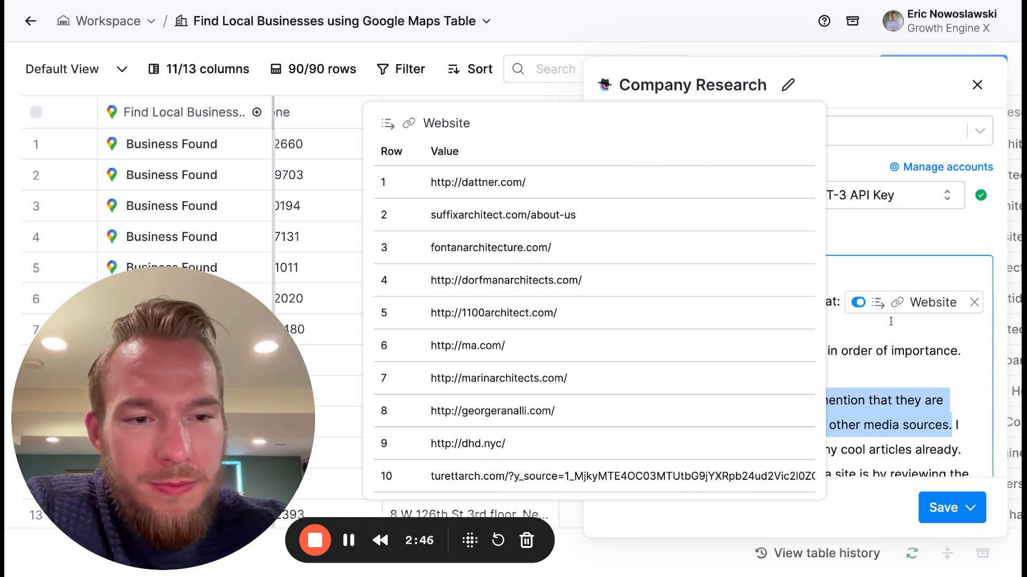
scroll(826, 358, "down", 3)
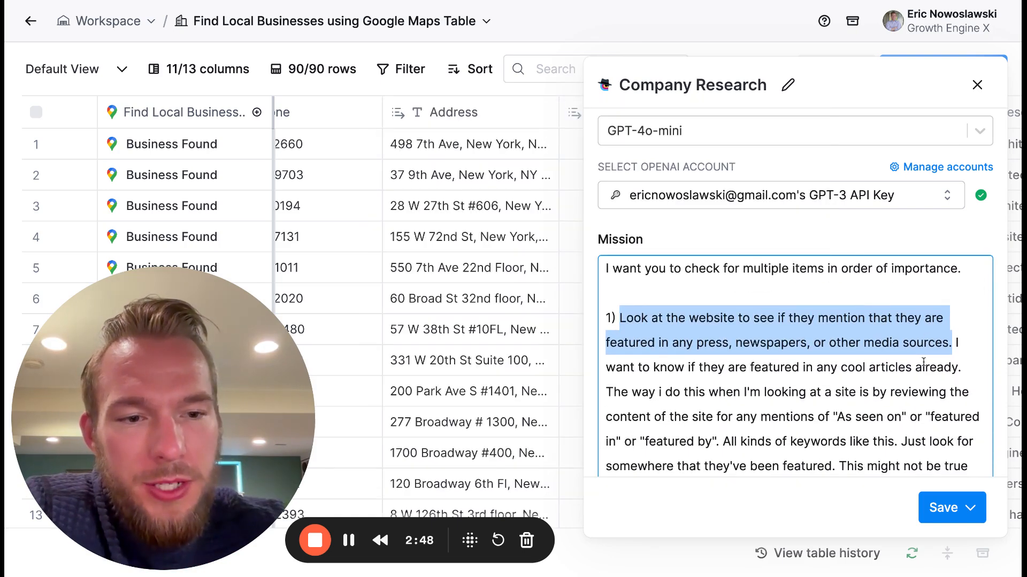
scroll(898, 363, "down", 2)
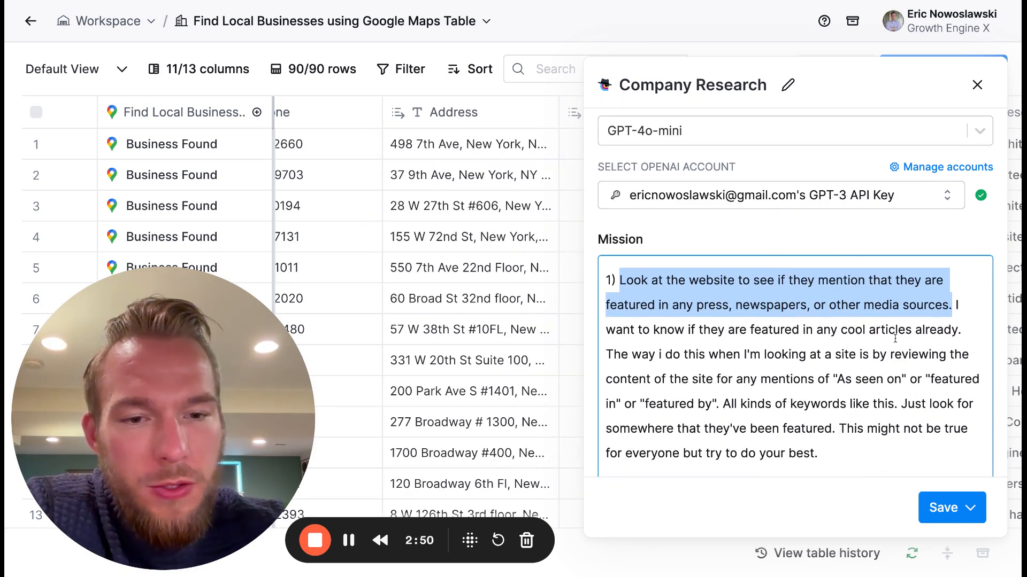
scroll(653, 355, "down", 1)
left_click_drag(607, 336, 765, 342)
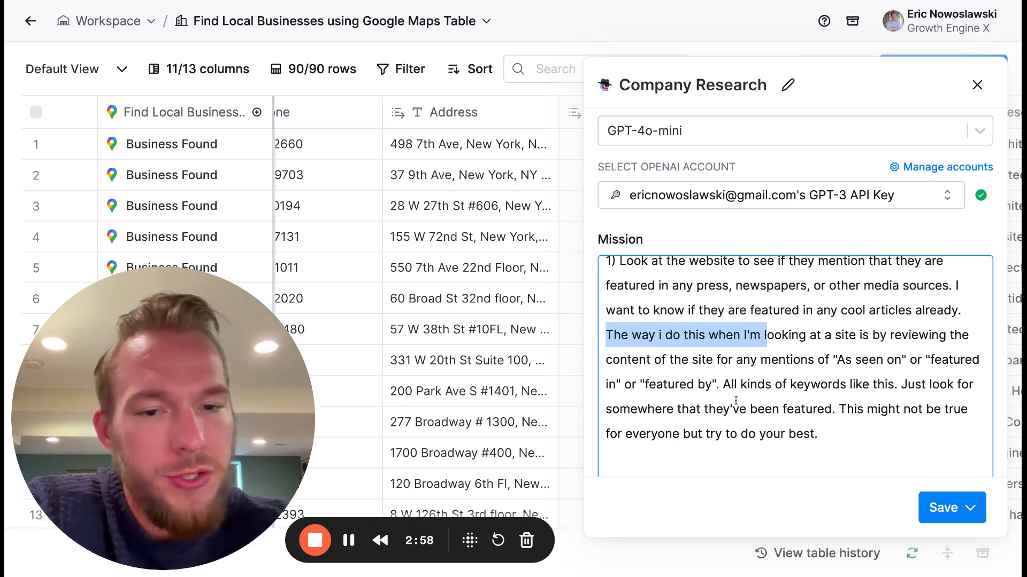
scroll(762, 360, "down", 1)
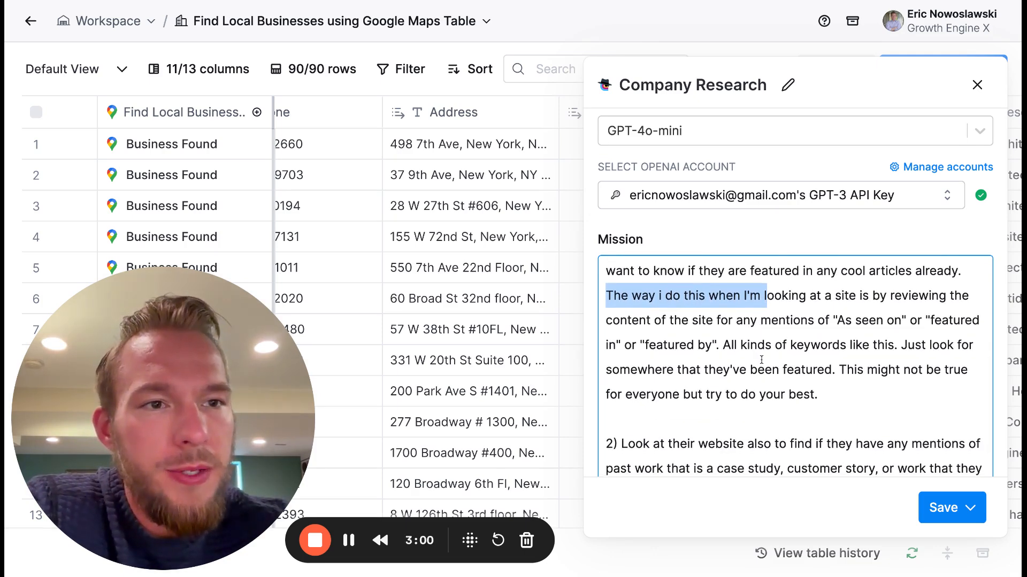
scroll(828, 306, "down", 2)
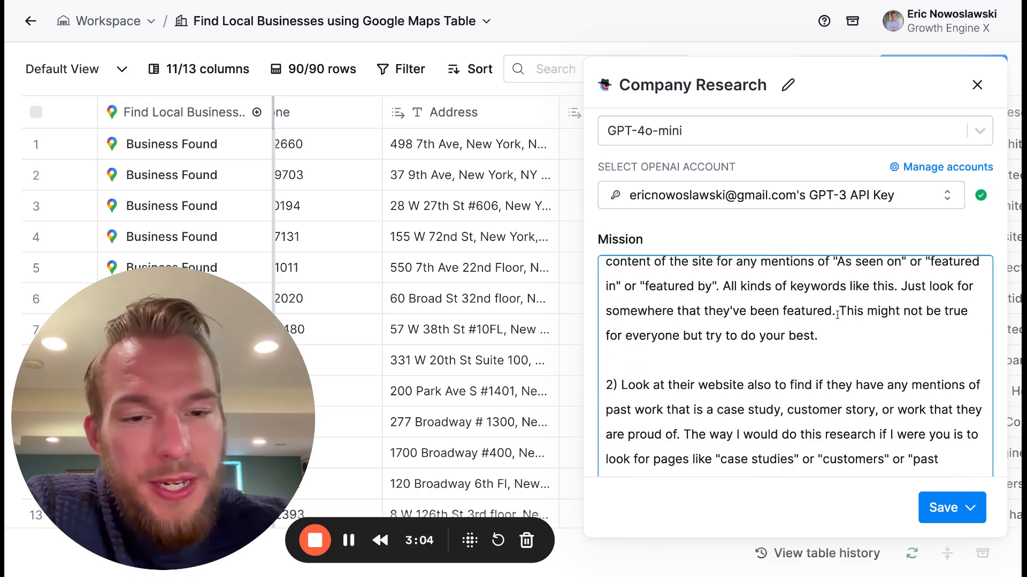
scroll(830, 332, "down", 4)
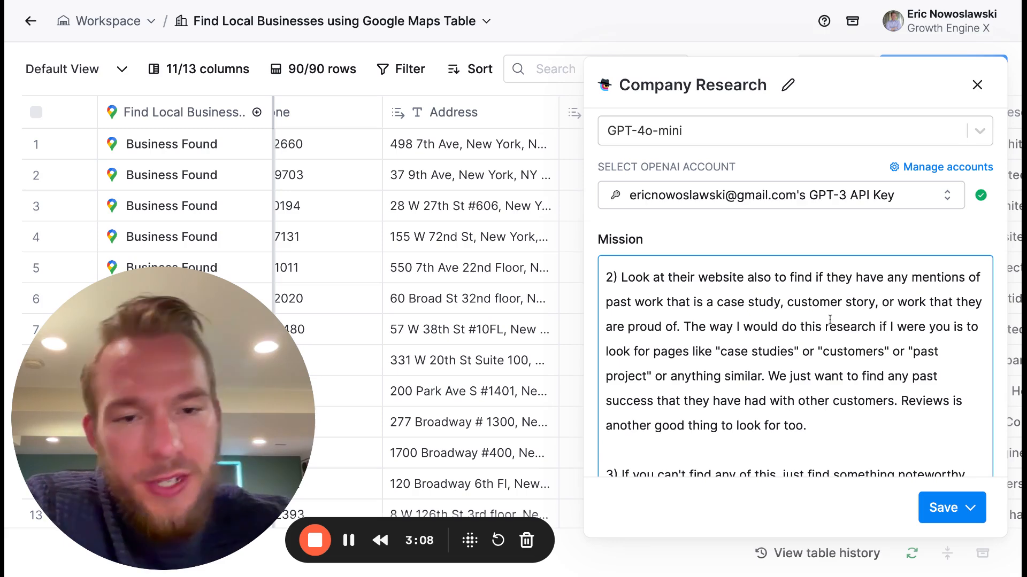
scroll(768, 371, "down", 6)
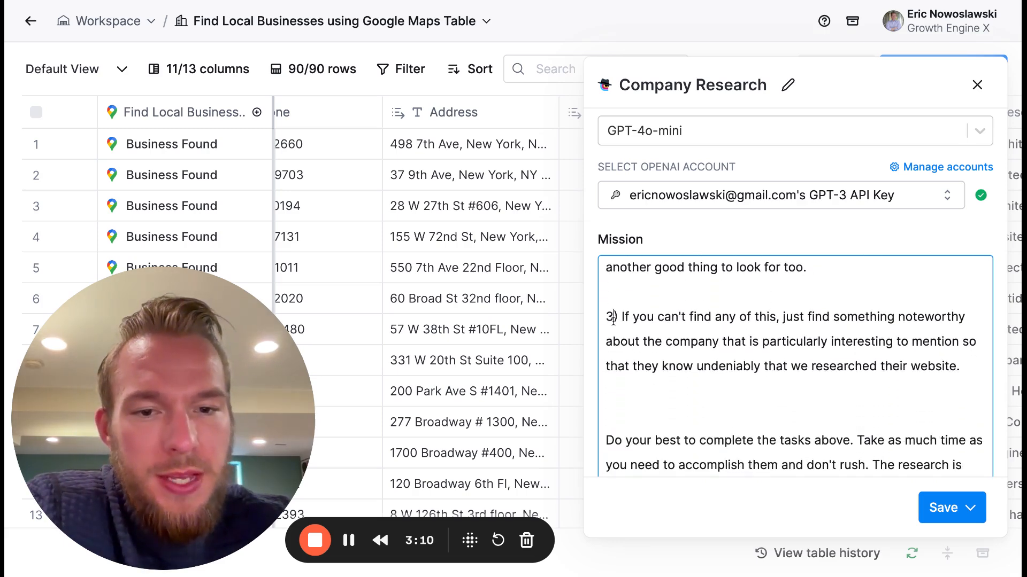
- Renumber the Mission prompt's fallback instruction as 4) and insert an empty instruction 3) above it
left_click(612, 319)
key("BackSpace")
type("4")
left_click(630, 295)
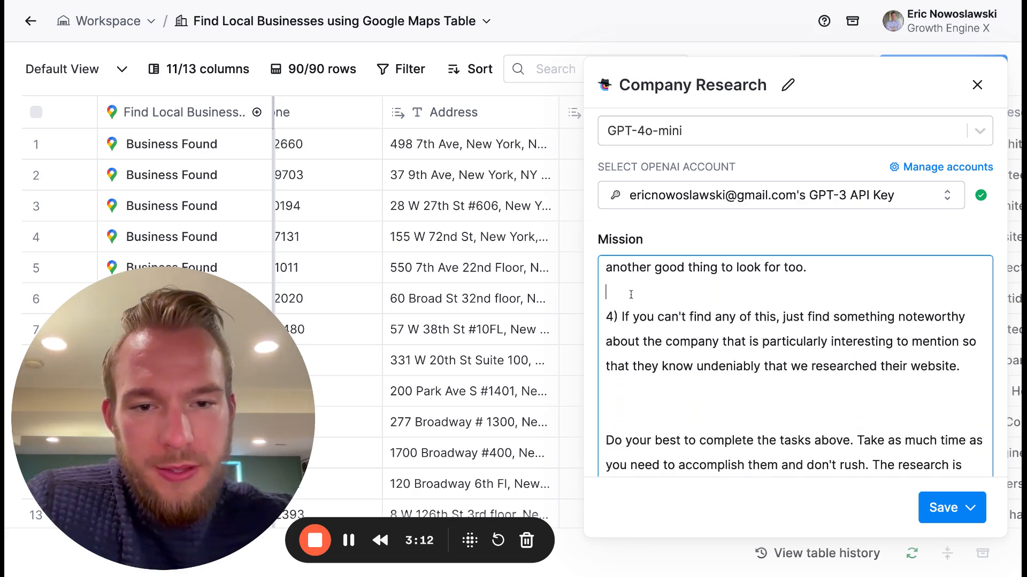
key("Return")
key("Return")
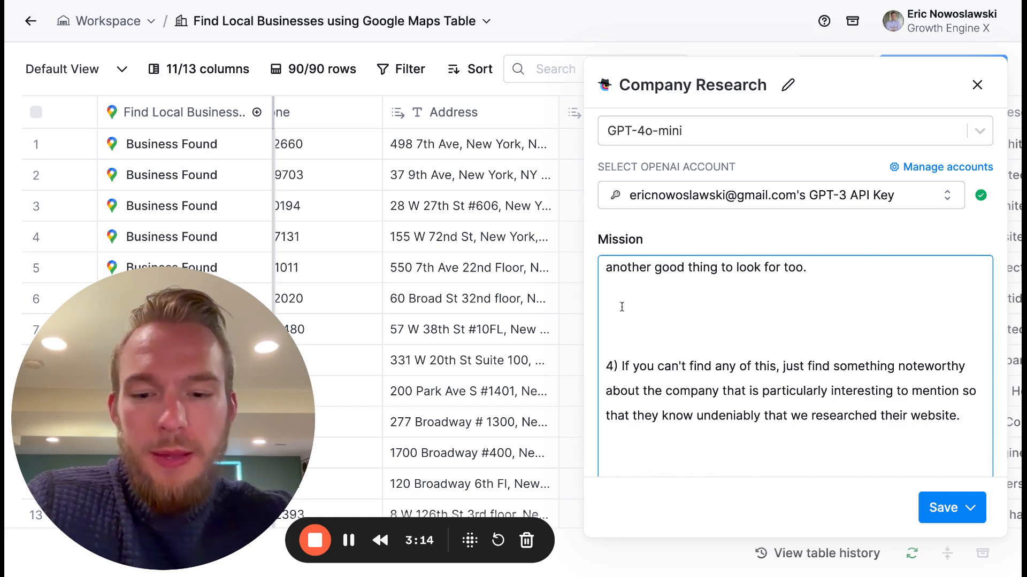
type("3)")
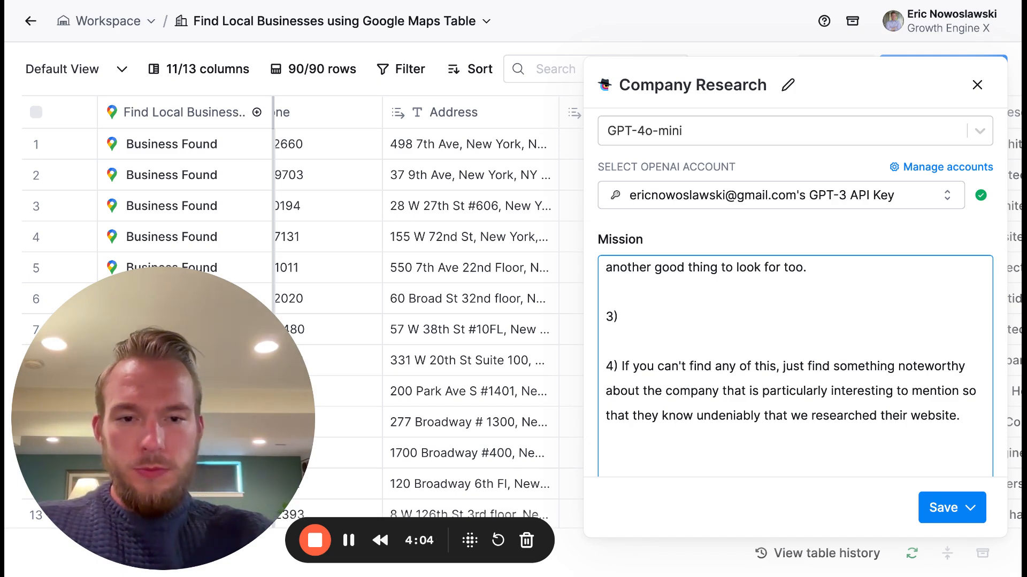
- Write instruction 3 as "Another thing that you can research for is the particular kind of products, items, or services that a company sells."
type("Another thing that yo u")
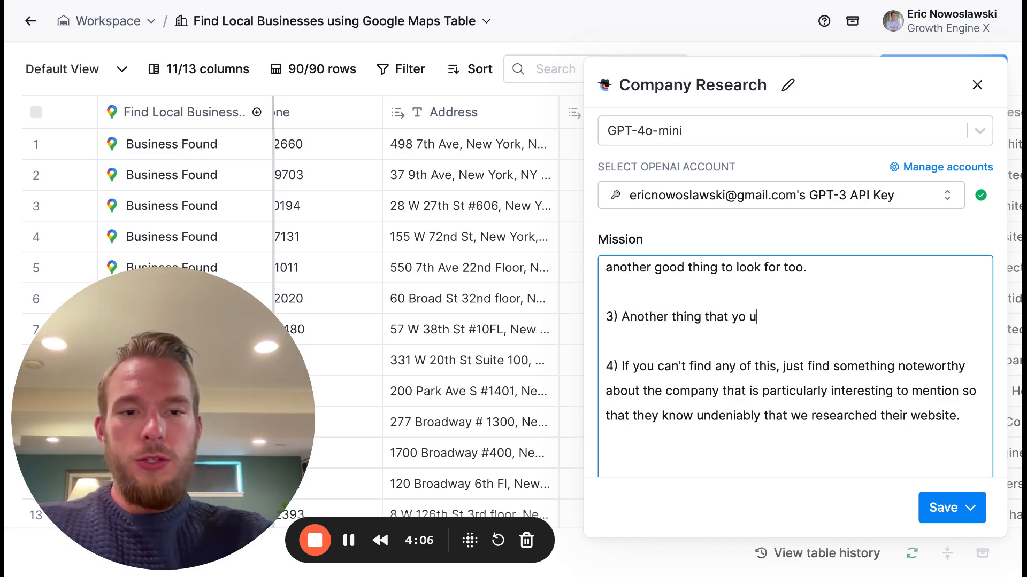
type("  4) If you can")
key("BackSpace")
key("BackSpace")
key("BackSpace")
type("can ")
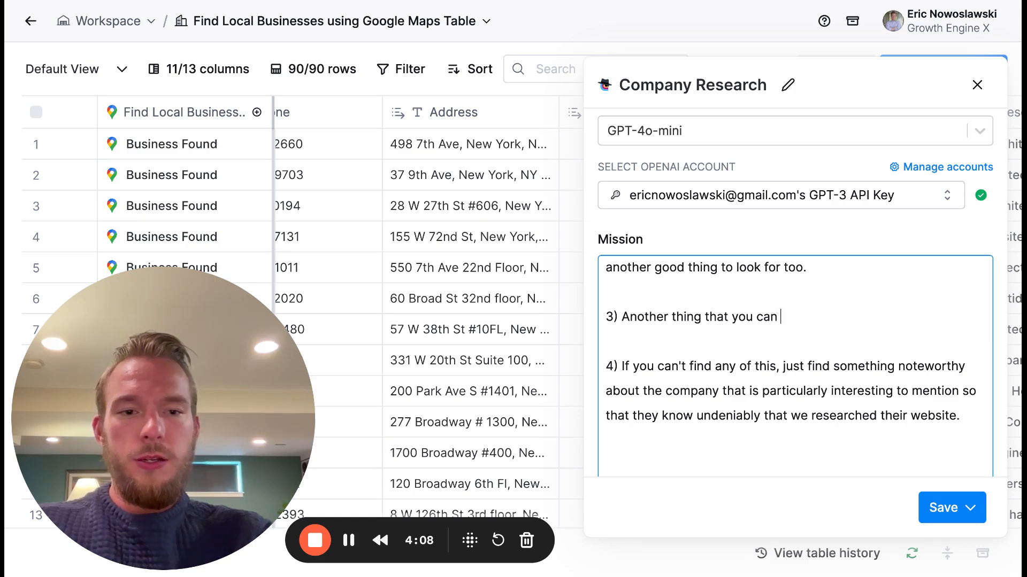
type("research for ")
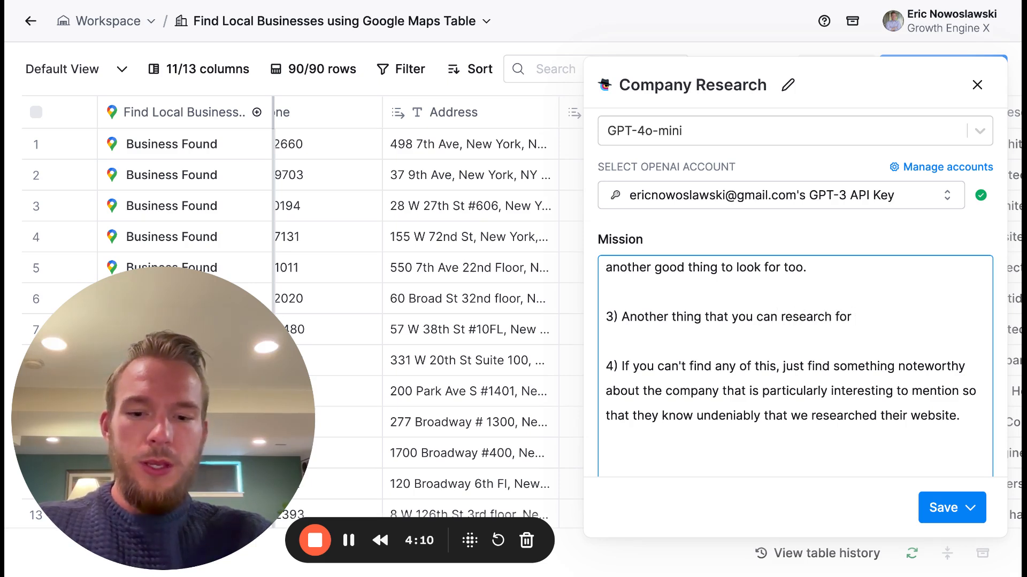
type("is the parti")
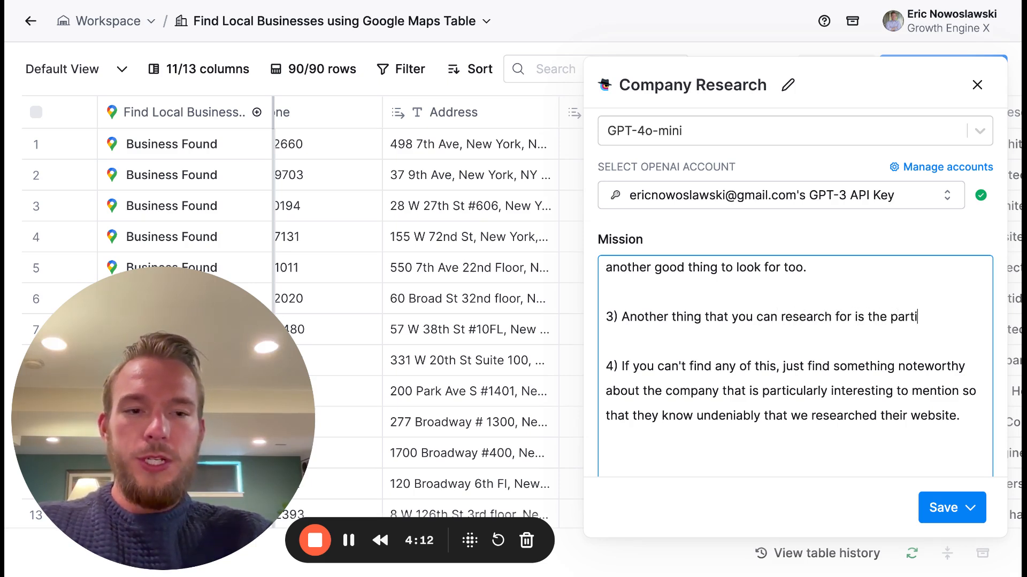
type("cular kind of produc")
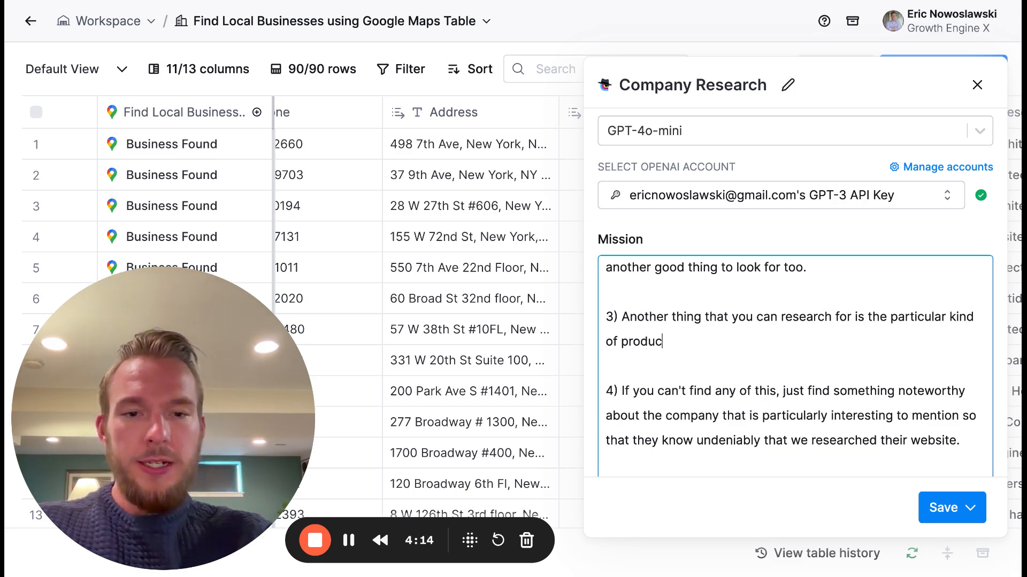
type("ts, items ")
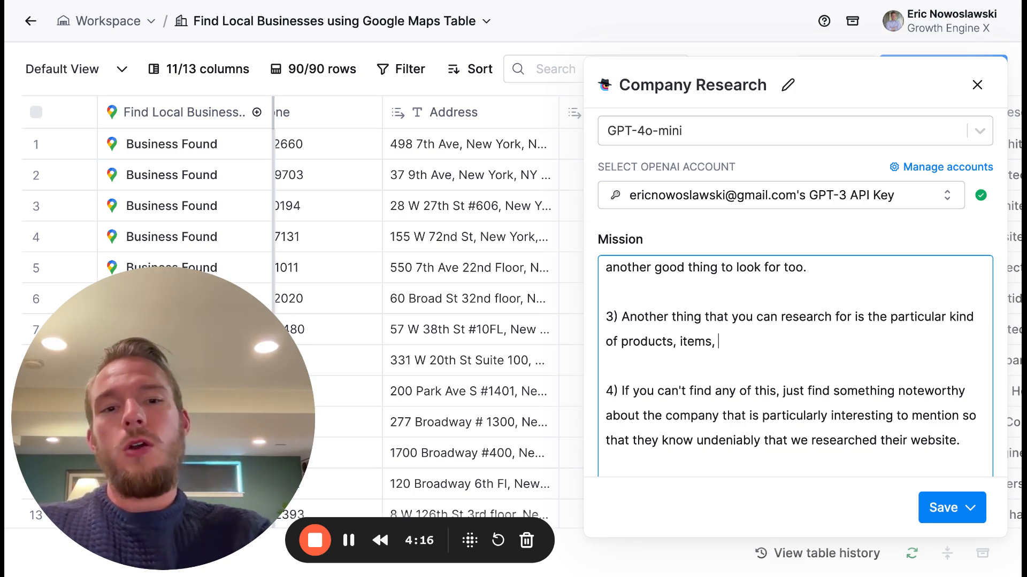
type("or services that a ca")
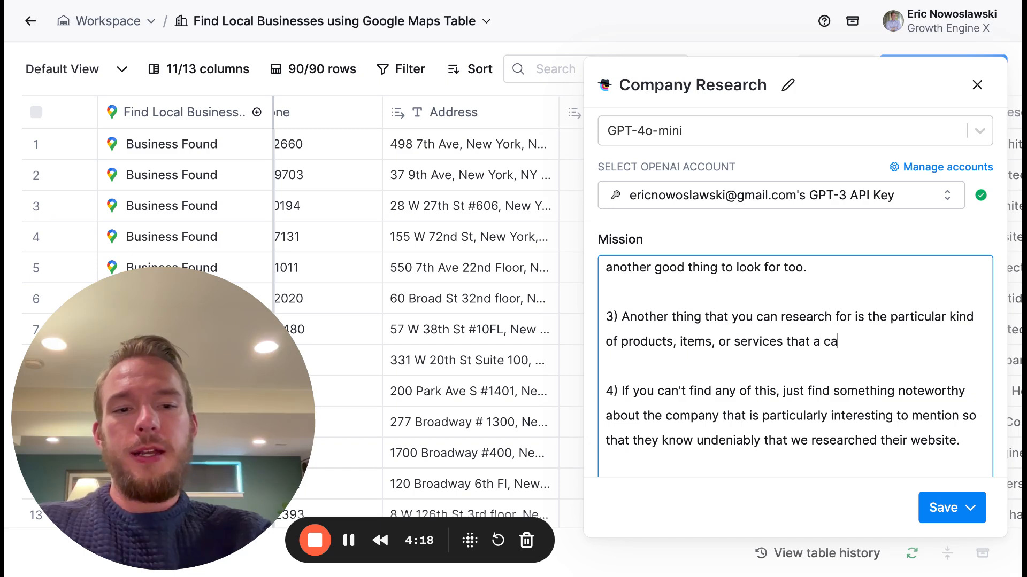
type("ompany wi")
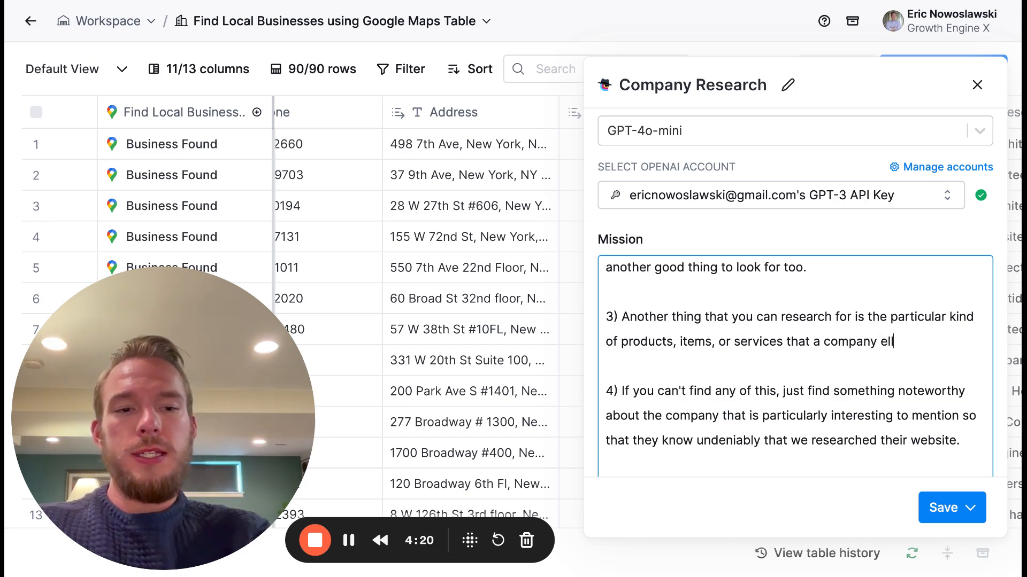
key("BackSpace")
key("BackSpace")
type("sells.")
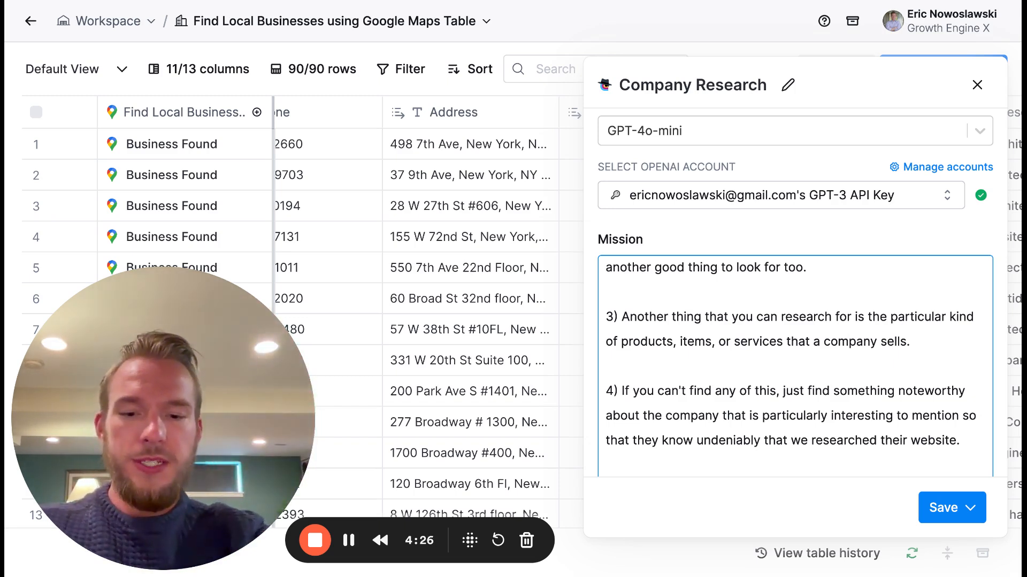
- Add to instruction 3: "If I were to do this manually, I'd be reviewing the site for exact keywords and specifications of what this company actually sells."
type("If I were to do this")
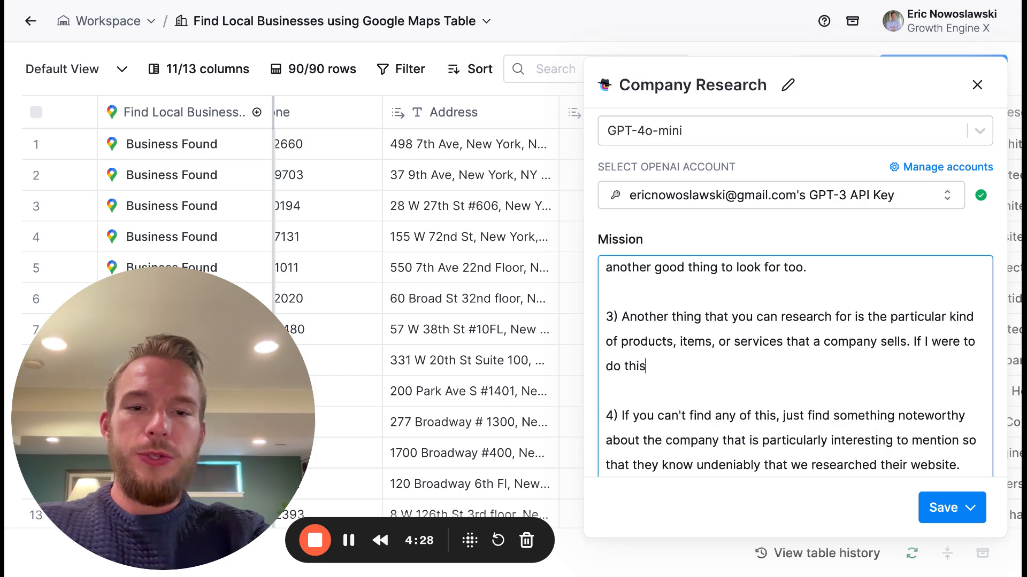
type(" manually, I'd be re")
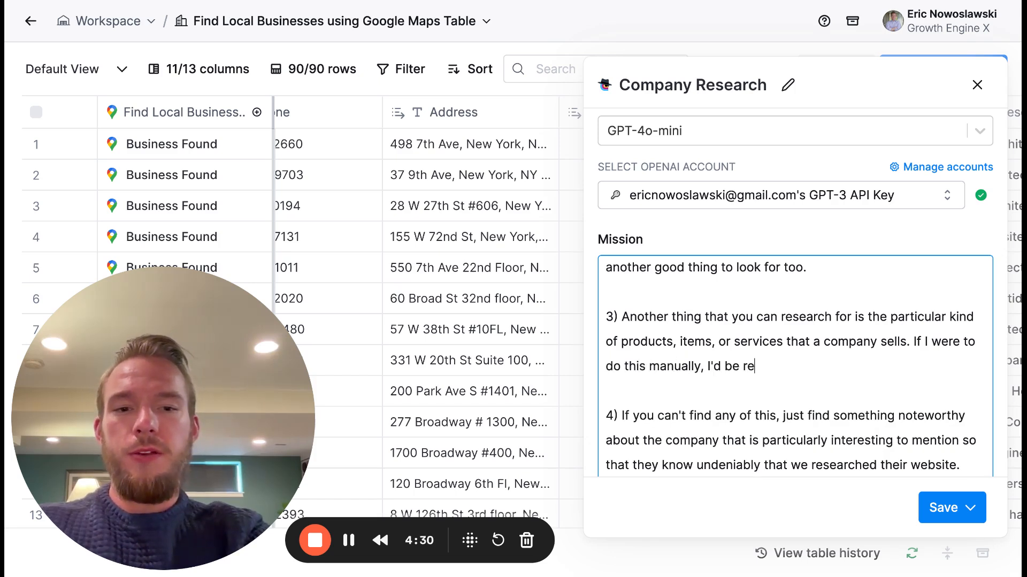
type("viewing the site for ")
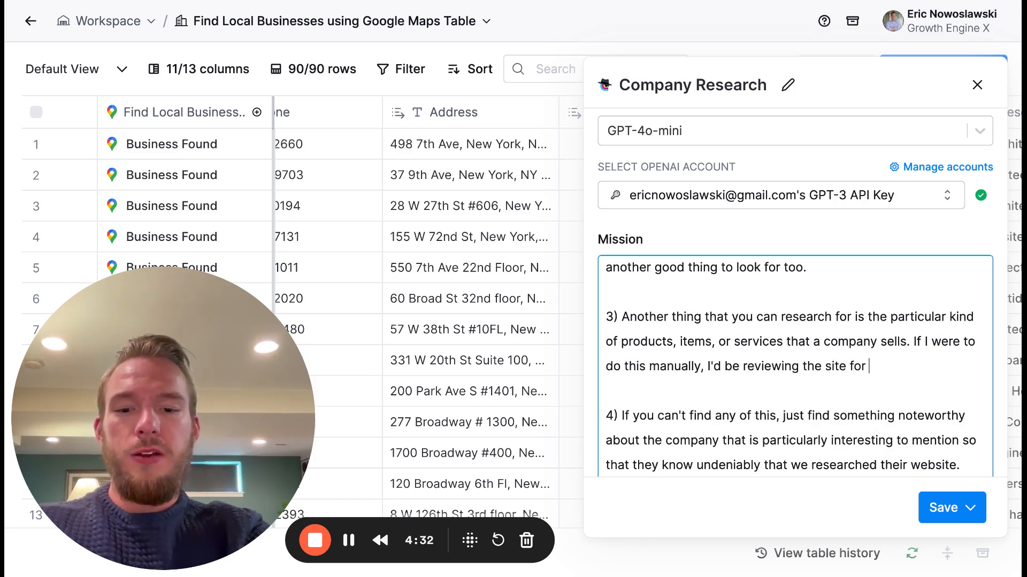
type("exact keywords and")
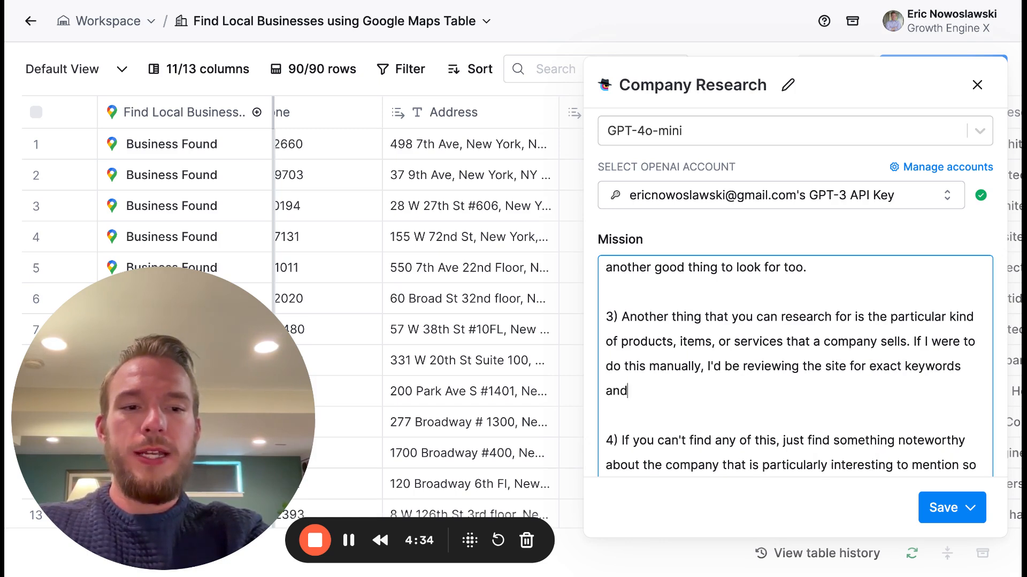
type(" specifications of w")
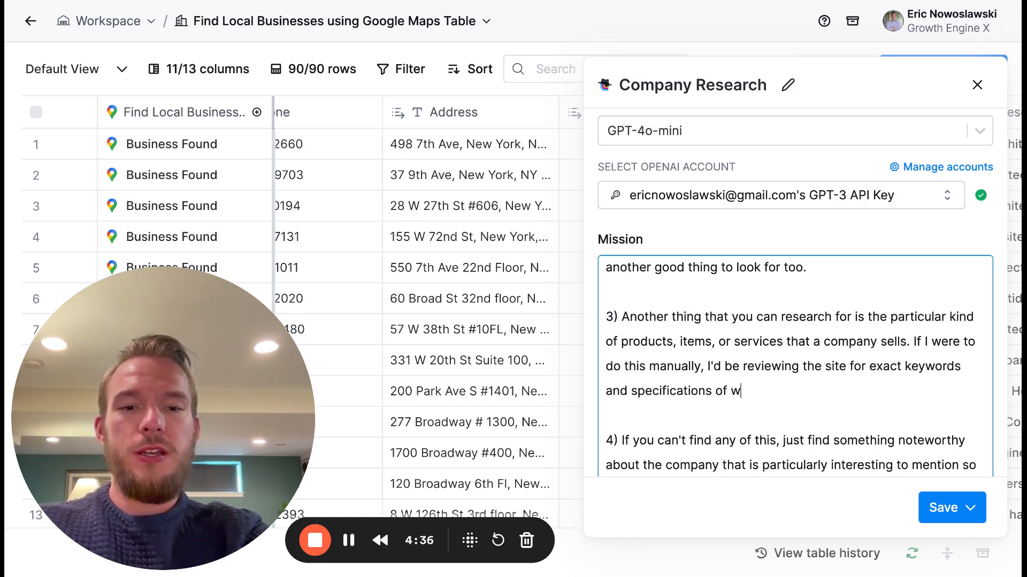
type("hat this comap")
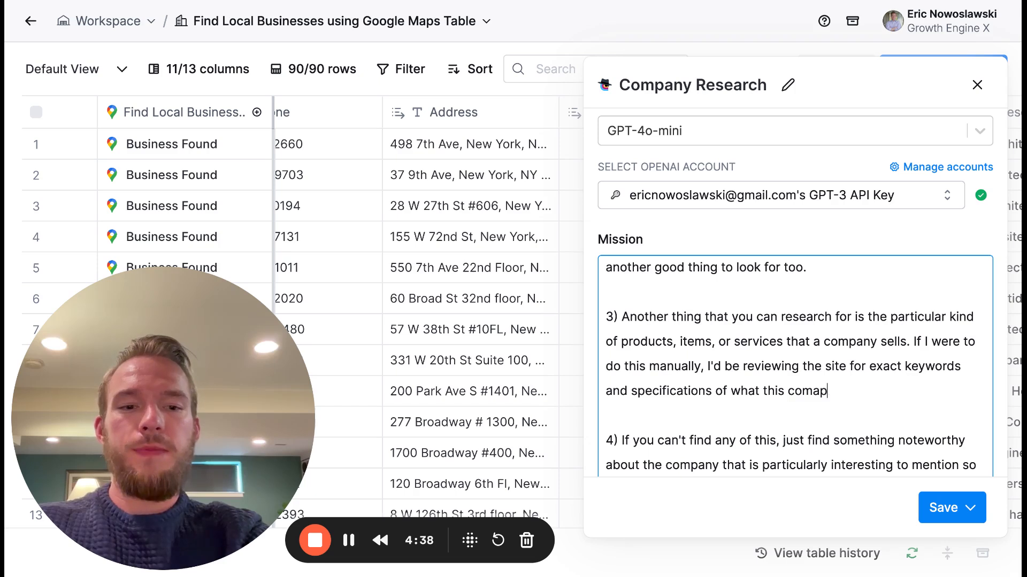
key("BackSpace")
key("BackSpace")
type("pany actually sells.")
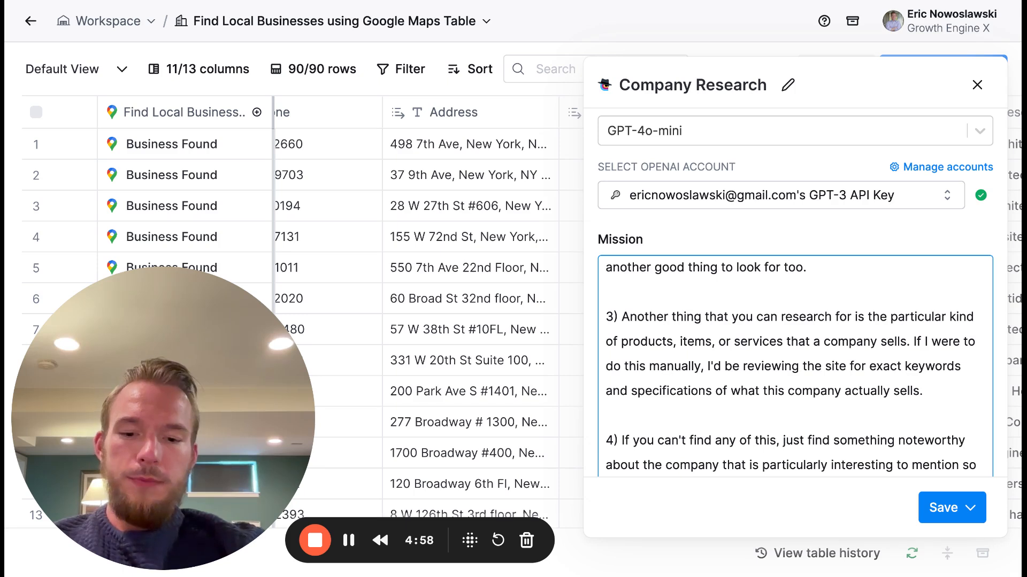
- Continue instruction 3 with "For example, here are some situations of research that you can do that has nothing to do with the input."
type("For ")
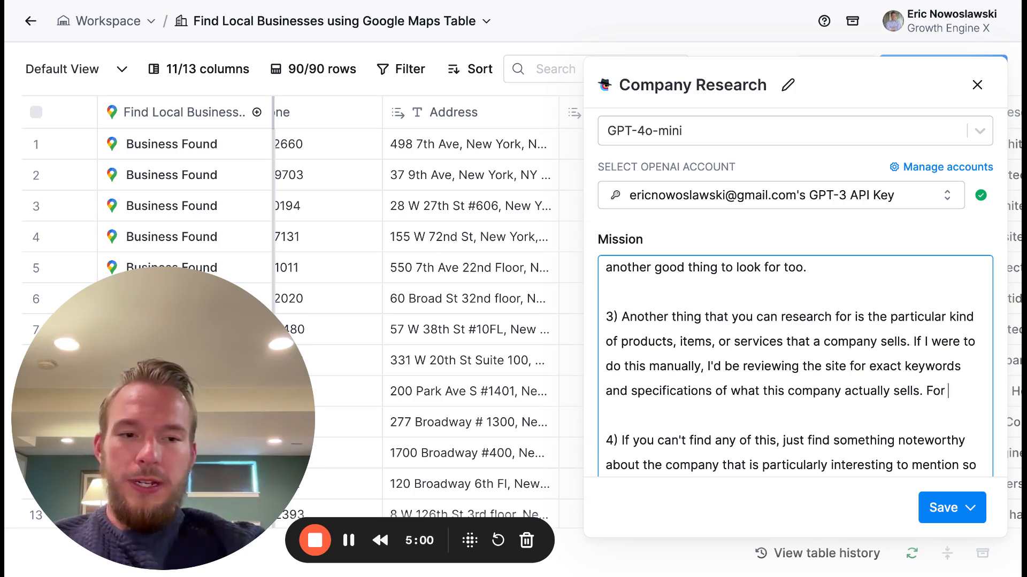
type("example, hre ar")
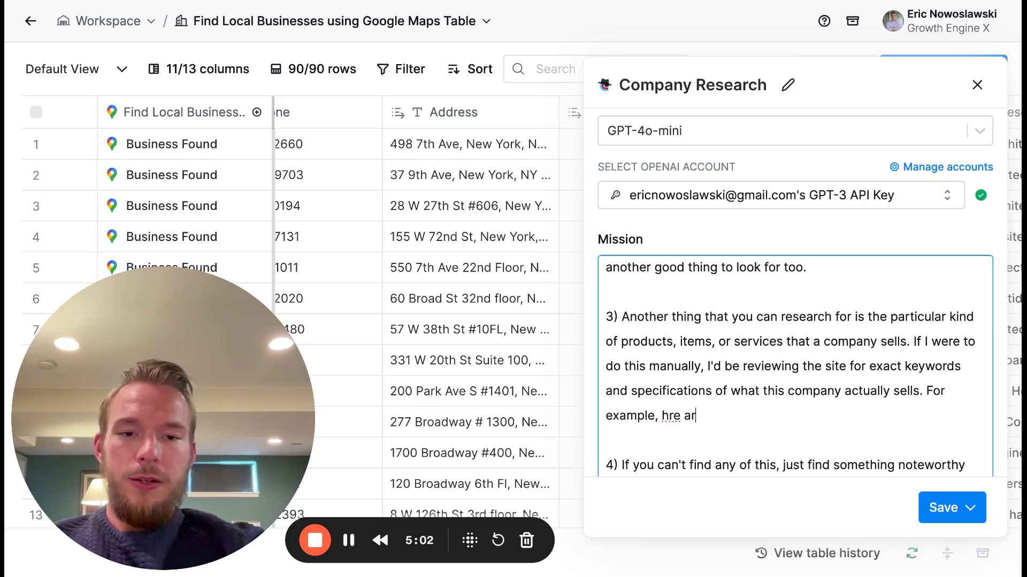
key("BackSpace")
key("BackSpace")
key("BackSpace")
key("BackSpace")
key("BackSpace")
type("ere are so")
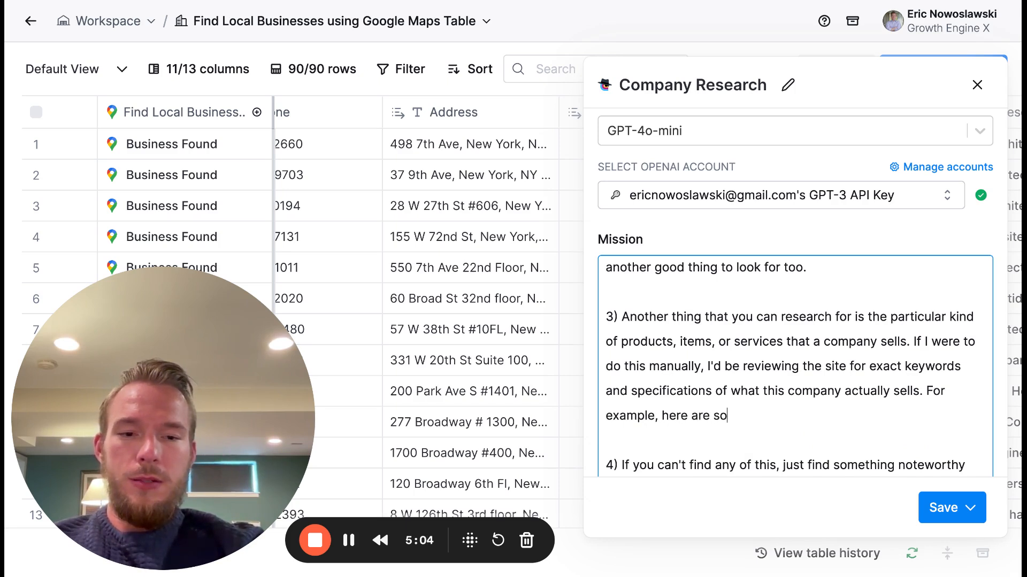
type("me situations of")
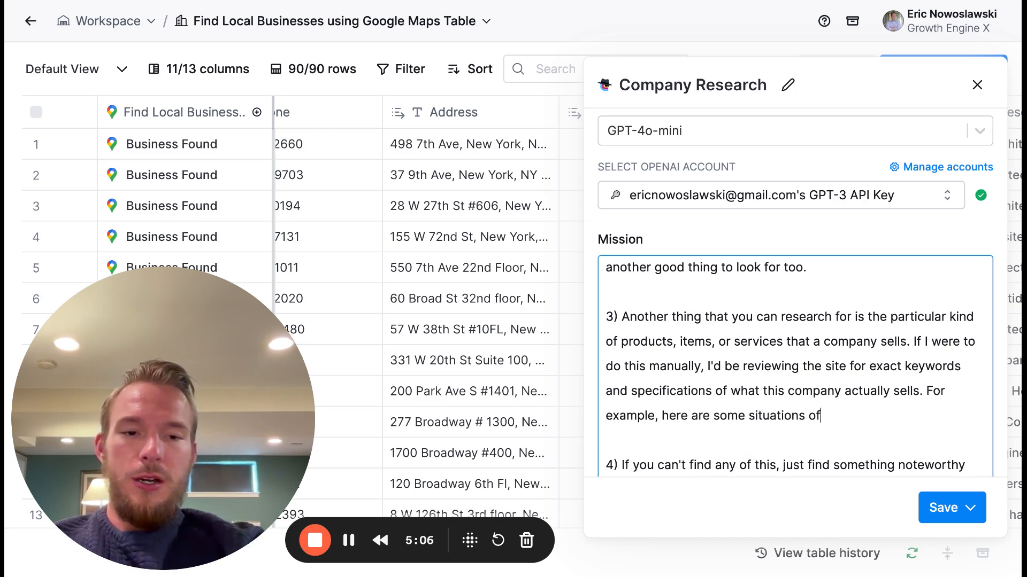
type(" research that you can")
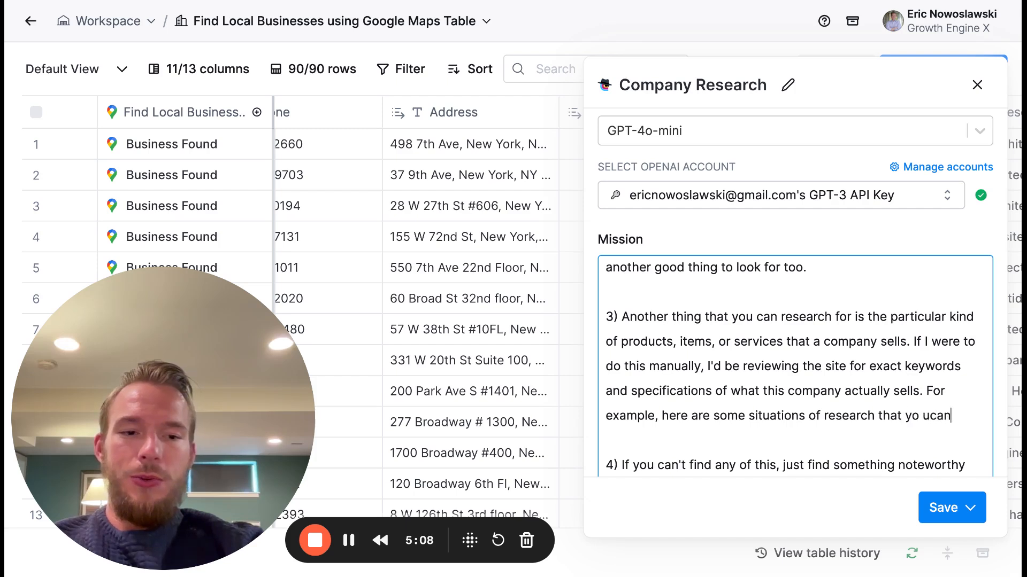
key("BackSpace")
key("BackSpace")
key("BackSpace")
key("BackSpace")
key("BackSpace")
type("u can do")
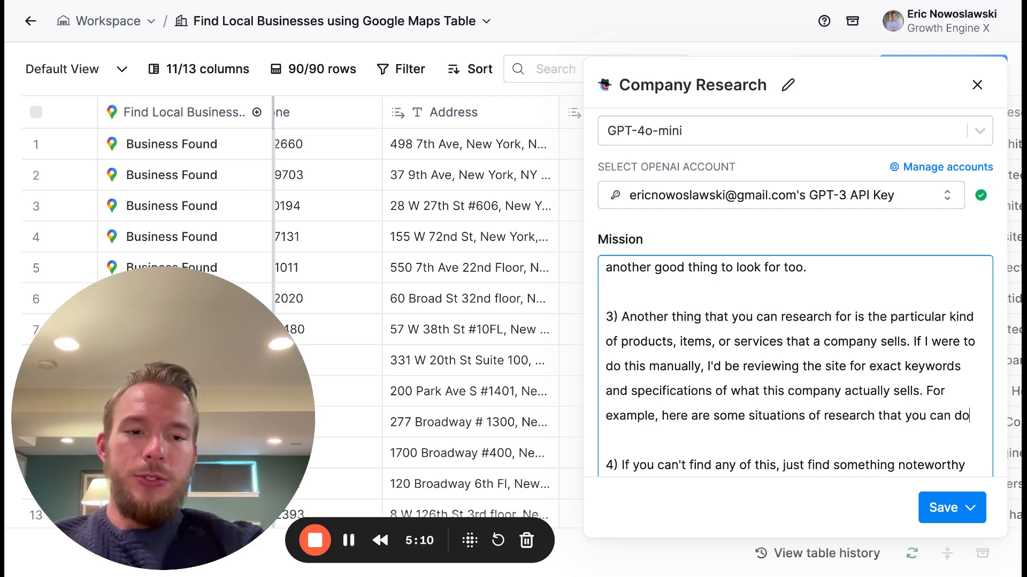
type(" that has nothing to do ")
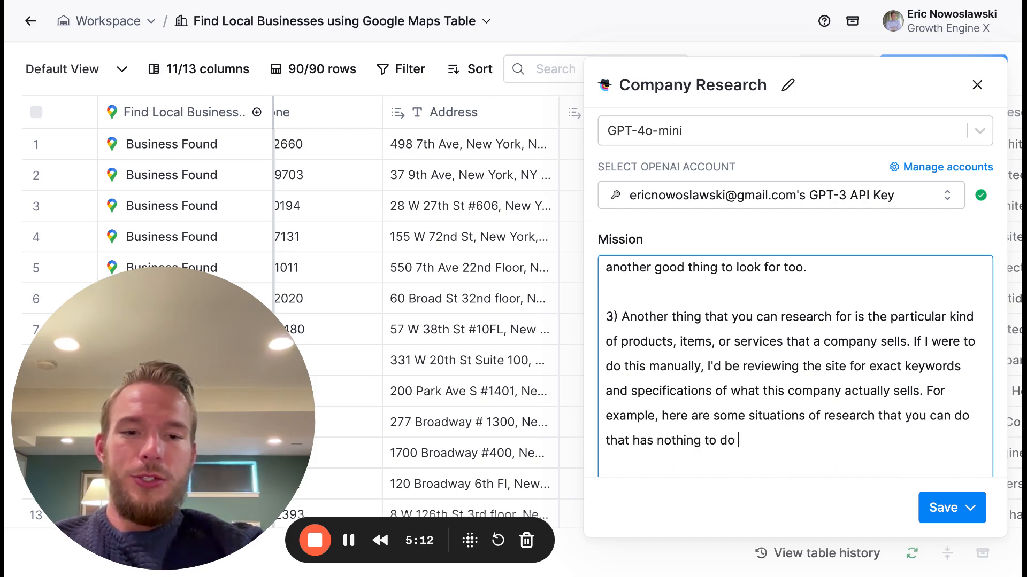
type("with the input. They are j")
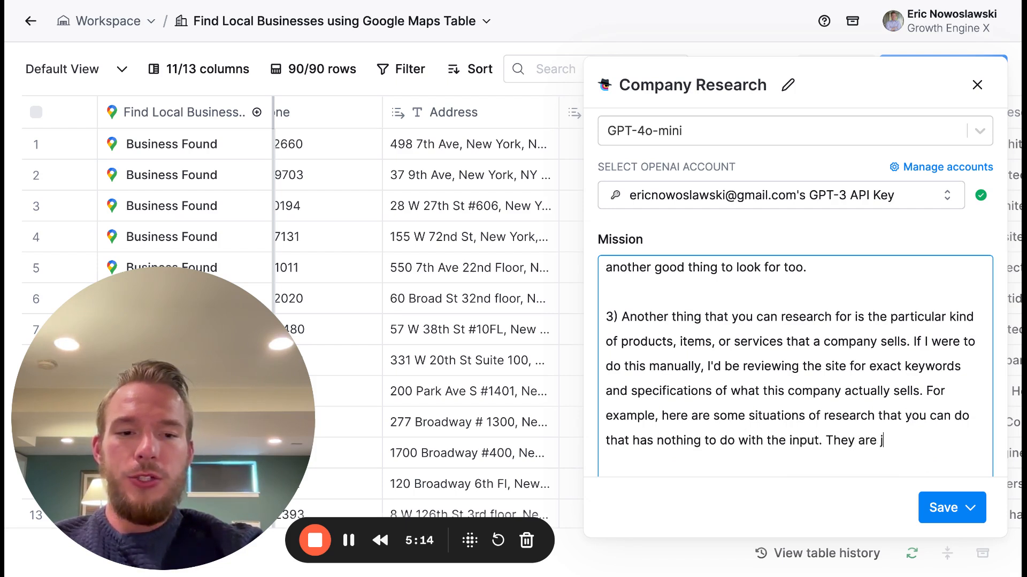
type("ust purely examples and should not ss")
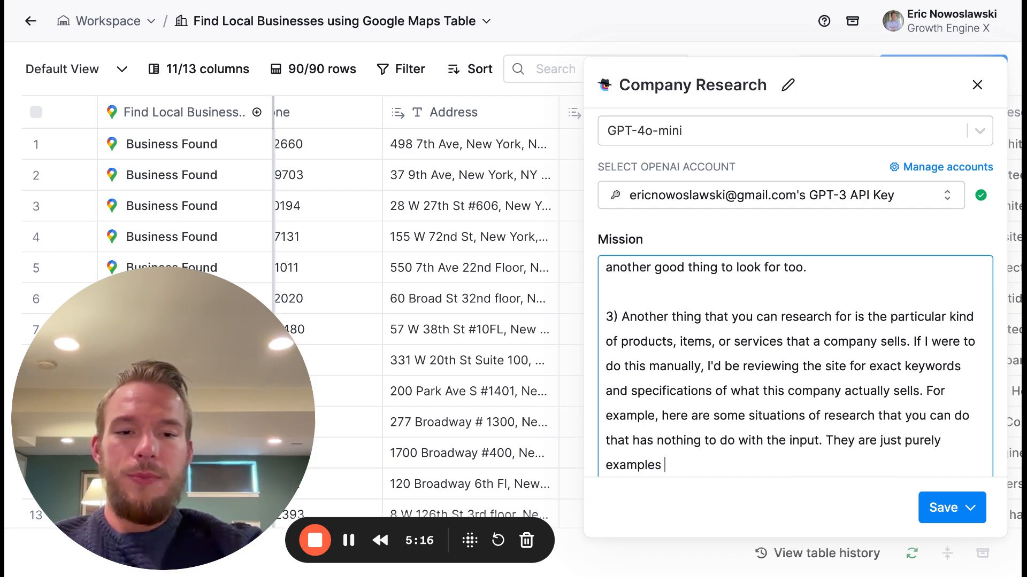
- Add the caveat "They are just purely examples and should not sway your output for any reason other than formatting and understanding what I want you to do."
key("BackSpace")
type("w")
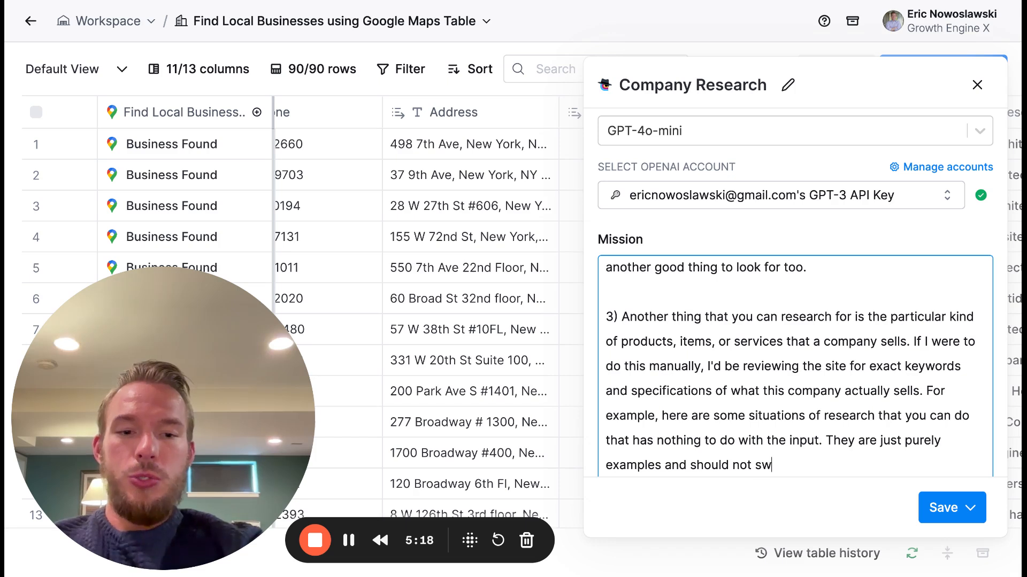
type("ay your output for any o")
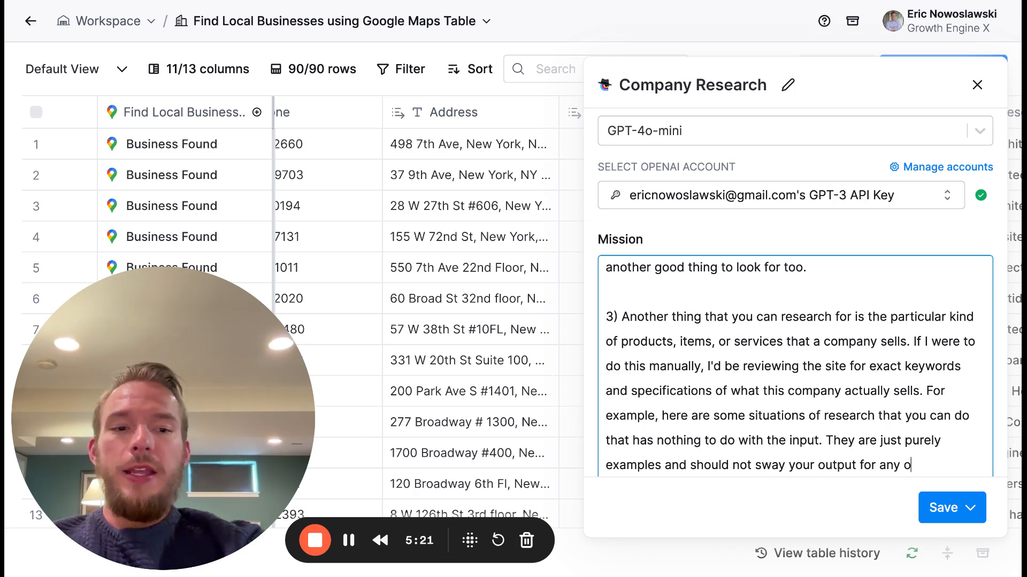
key("BackSpace")
type("reason ")
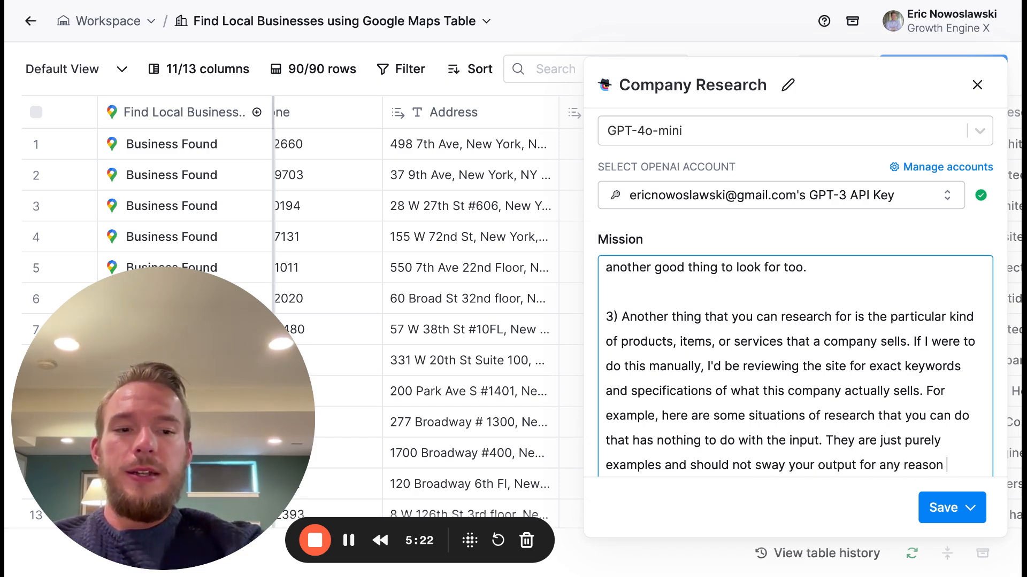
type("other than format")
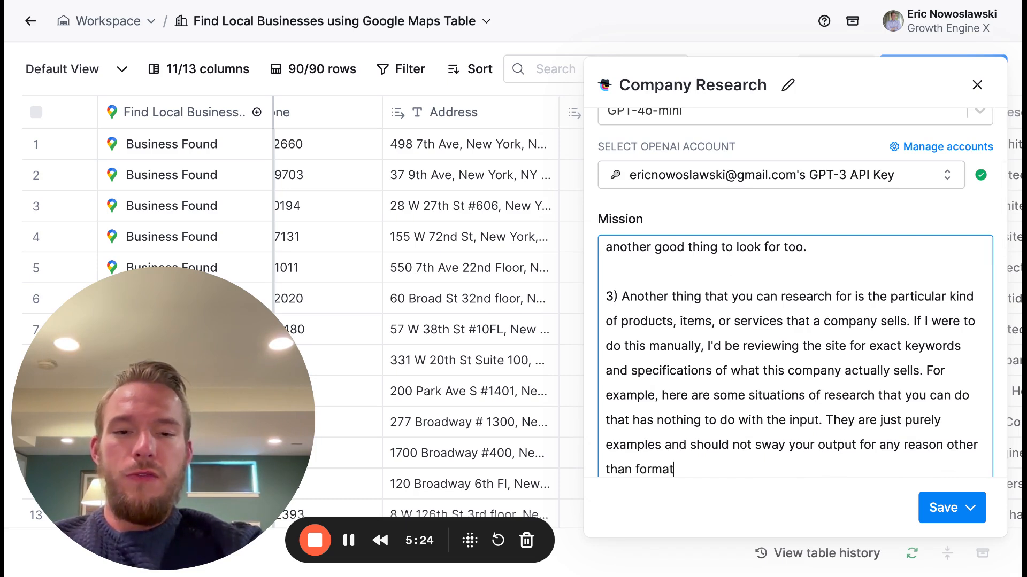
type("ting and understanding what ")
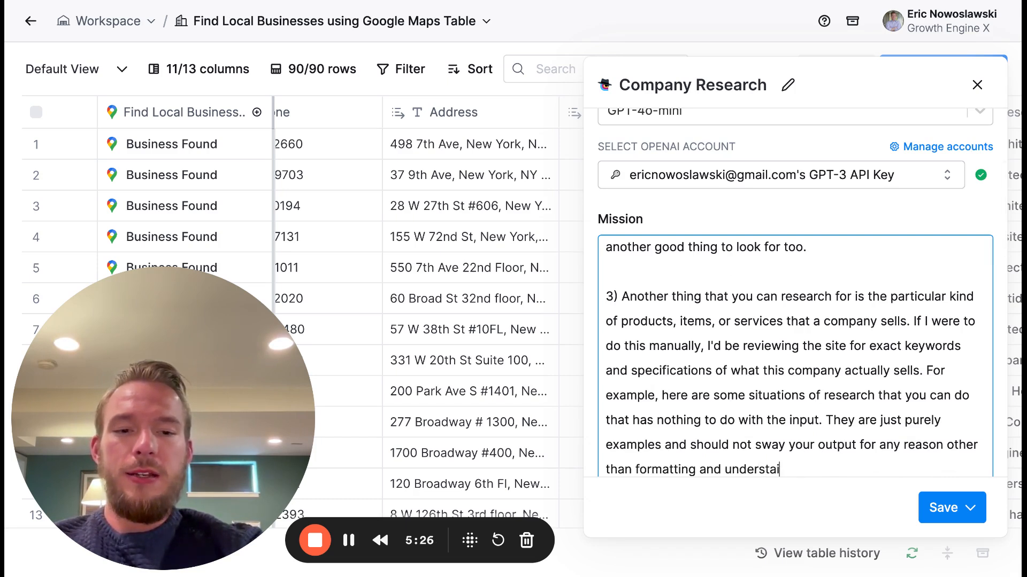
type("I wan")
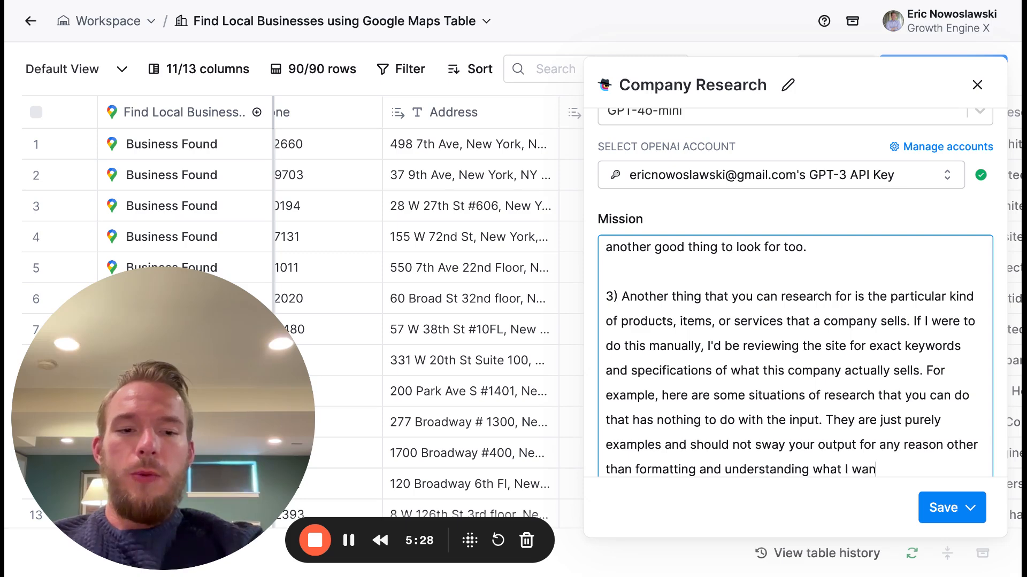
type("t you to do.")
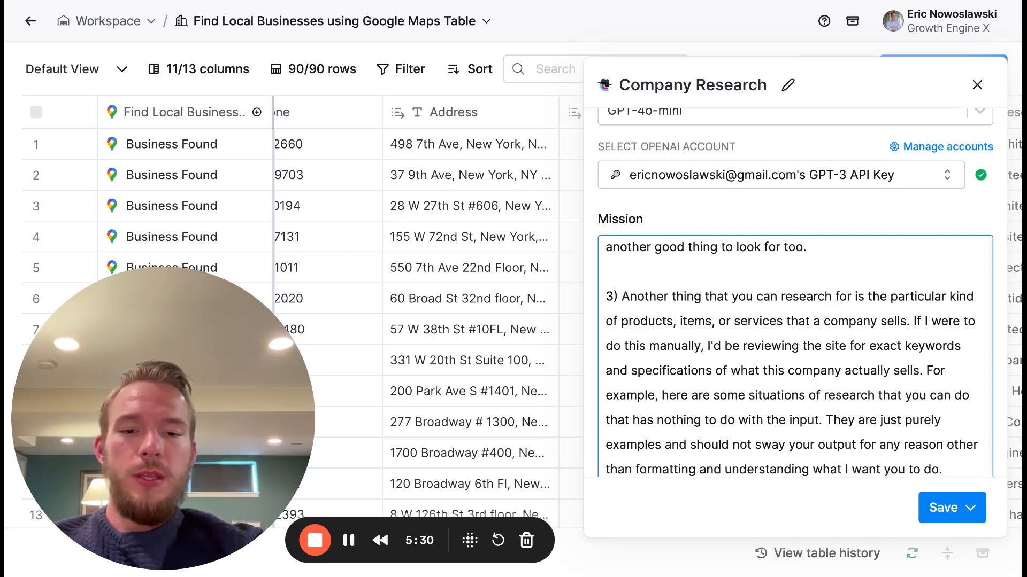
- Add a new paragraph: "If the website in the input is a retail company, I'd love to know the names of the products specifically listed on their site."
key("Return")
key("Return")
type("If the web")
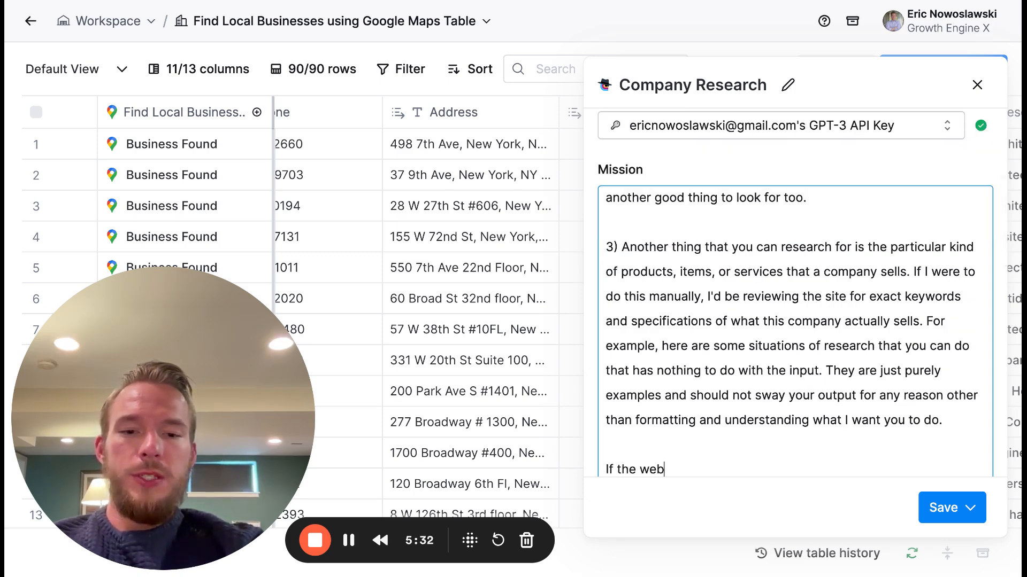
type("sitei n the in")
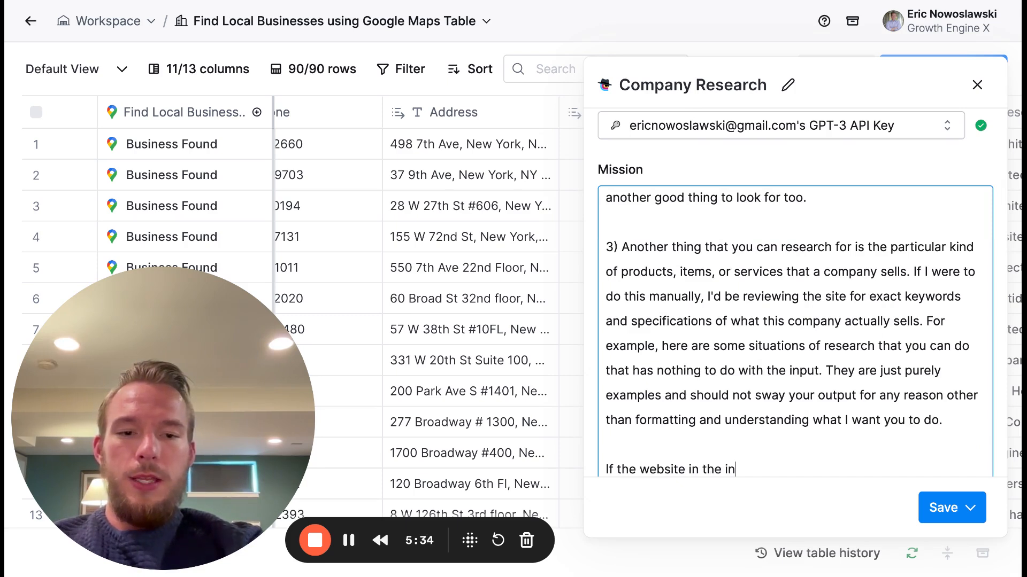
type("put is a retail ")
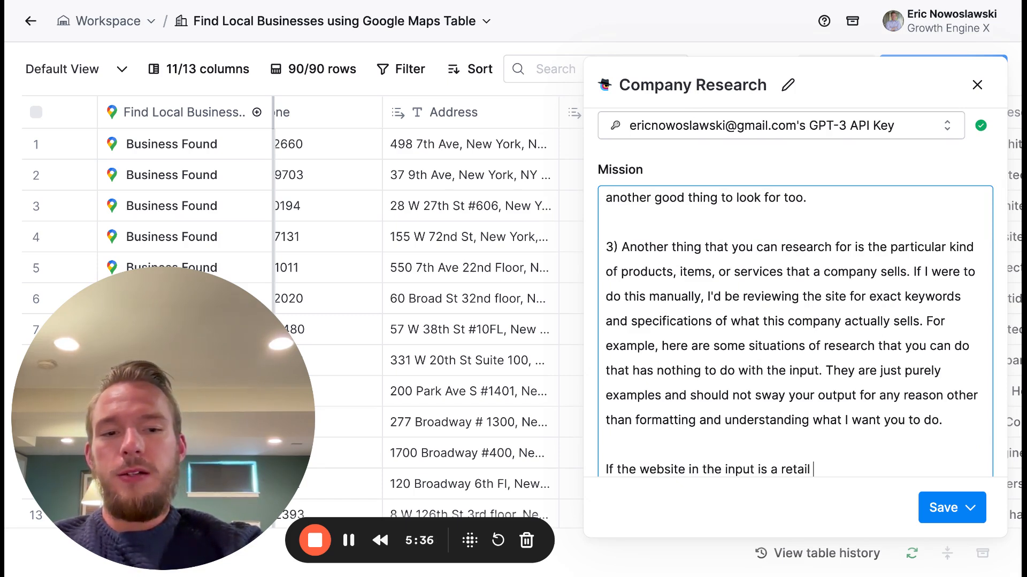
type("company, I'd lov")
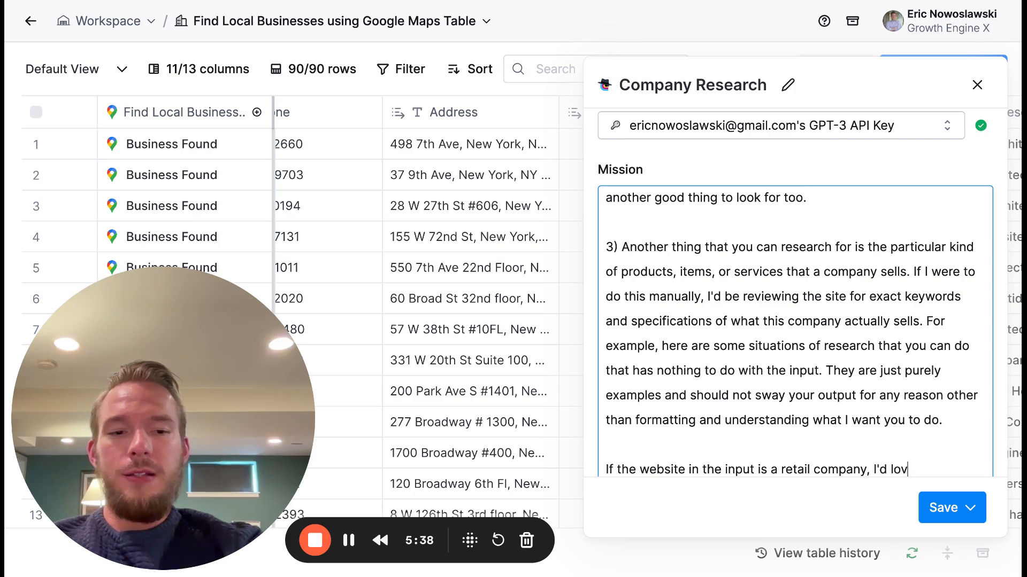
type("e to know the names of hte pro")
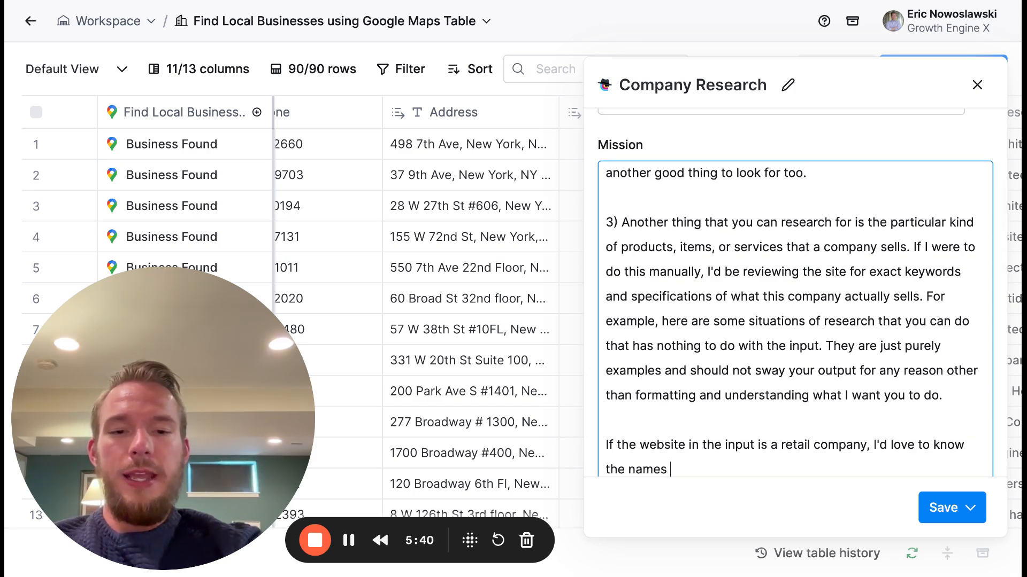
key("BackSpace")
key("BackSpace")
key("BackSpace")
key("BackSpace")
key("BackSpace")
key("BackSpace")
key("BackSpace")
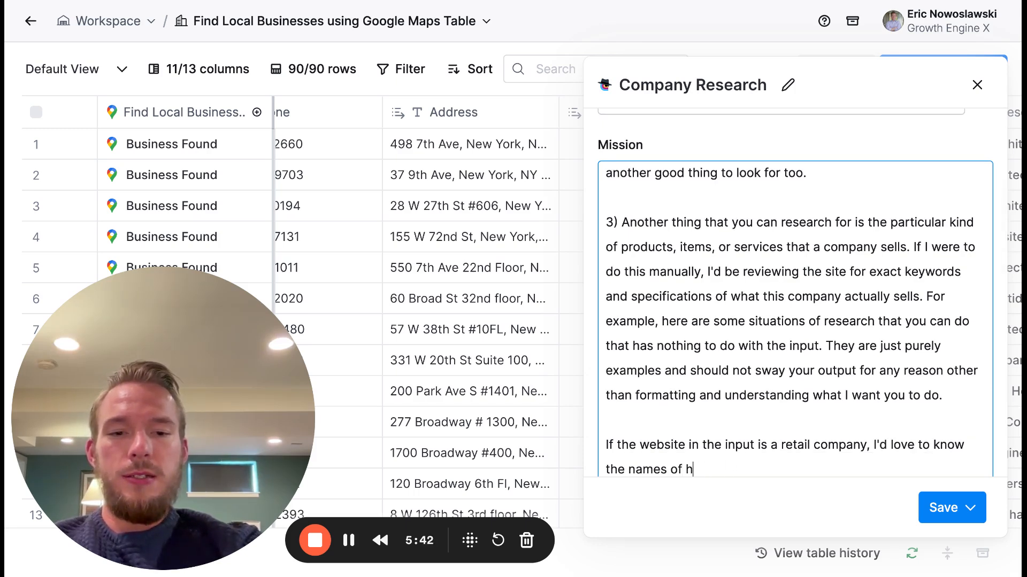
type("the producst s")
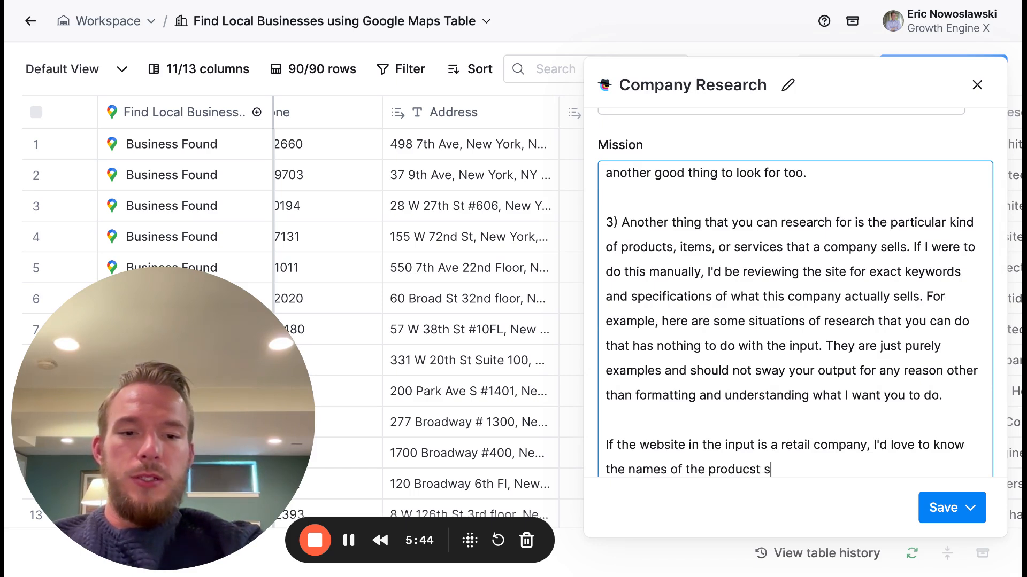
key("BackSpace")
key("BackSpace")
key("BackSpace")
key("BackSpace")
type("ts spe")
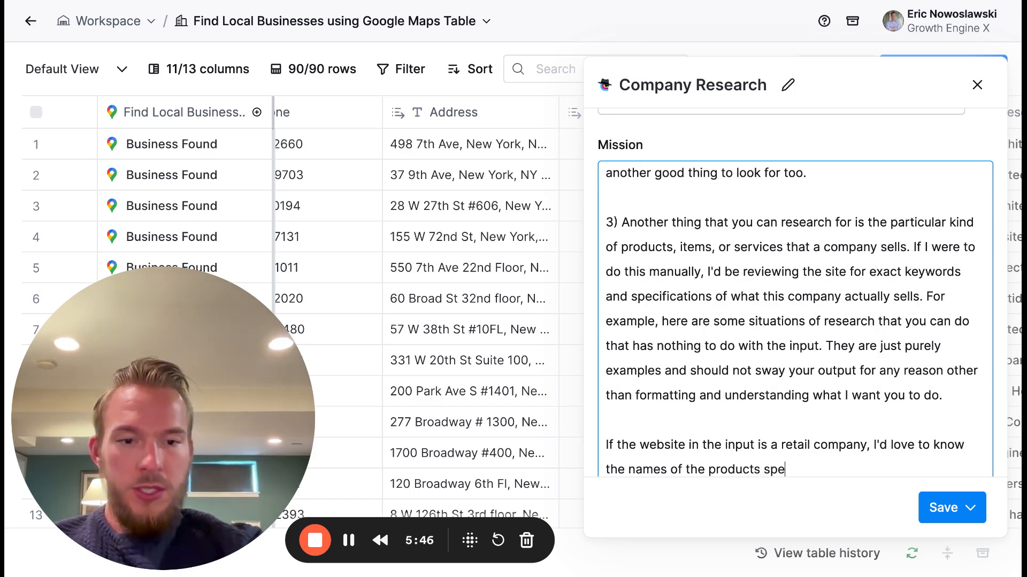
type("cifically lis")
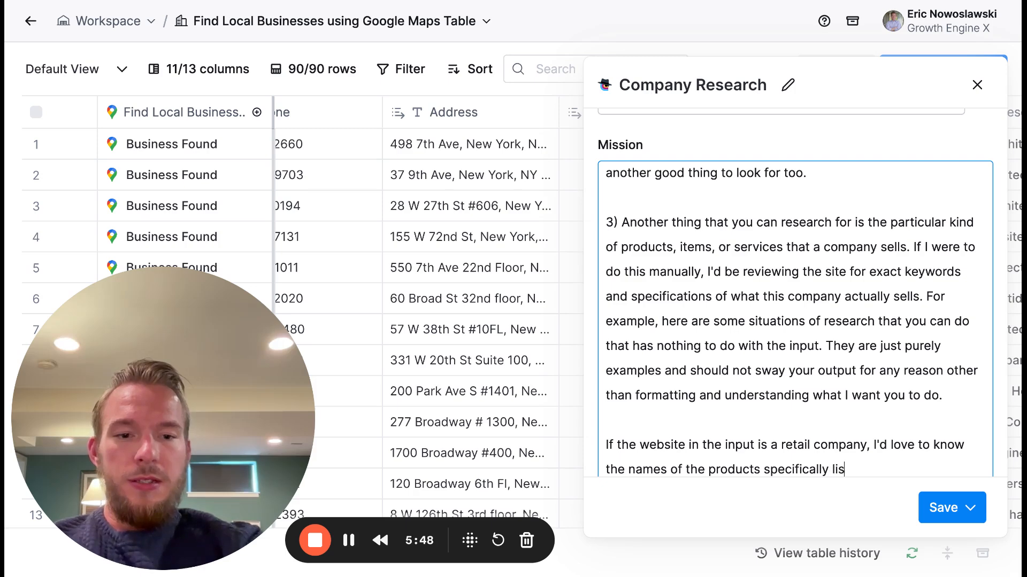
type("ted on their site.")
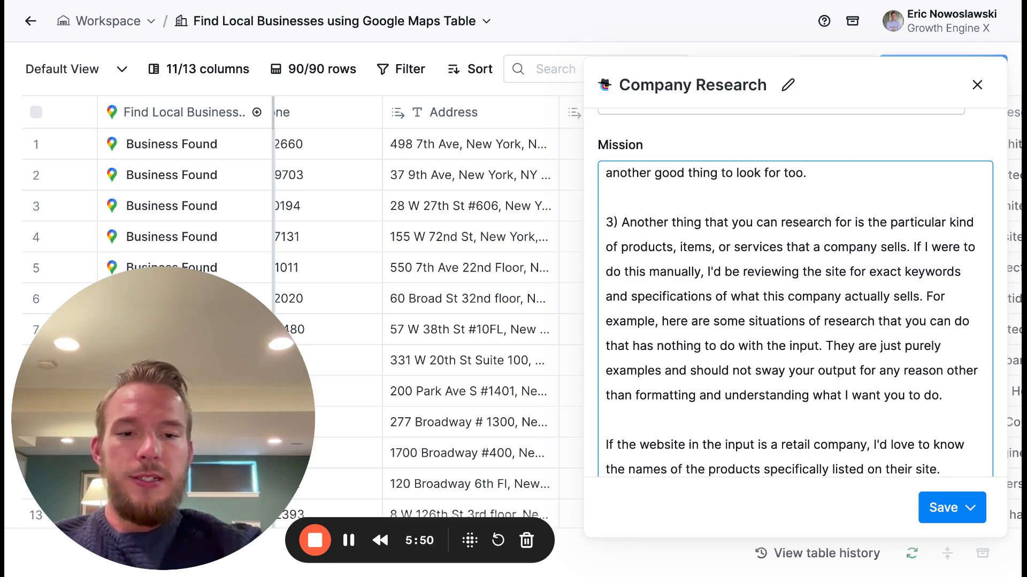
- Add a new paragraph: "If the website is a service company, I'd love to know the specific names of their service packages and possibly their pricing."
key("Return")
key("Return")
type("If the website ")
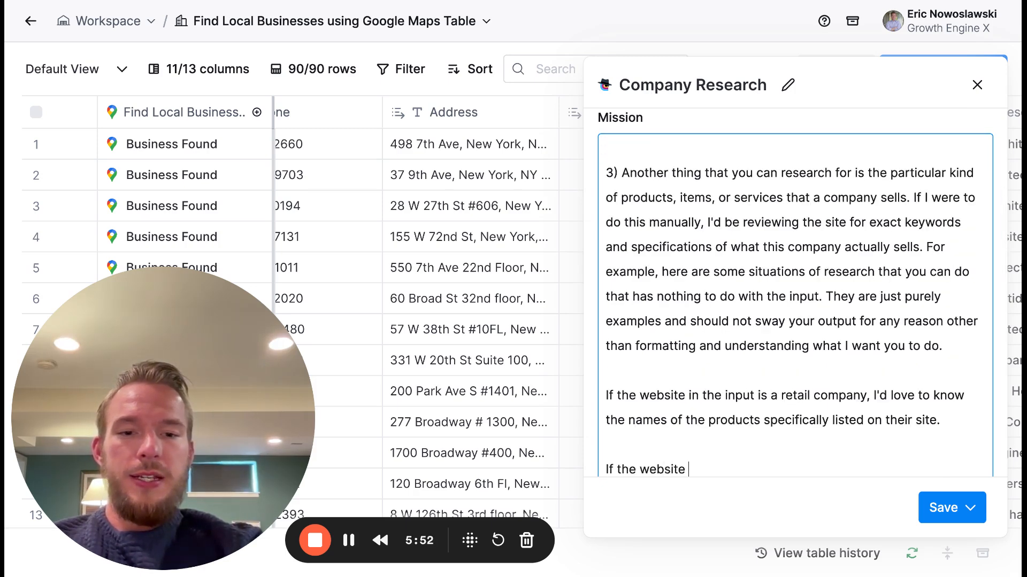
type("is a service company")
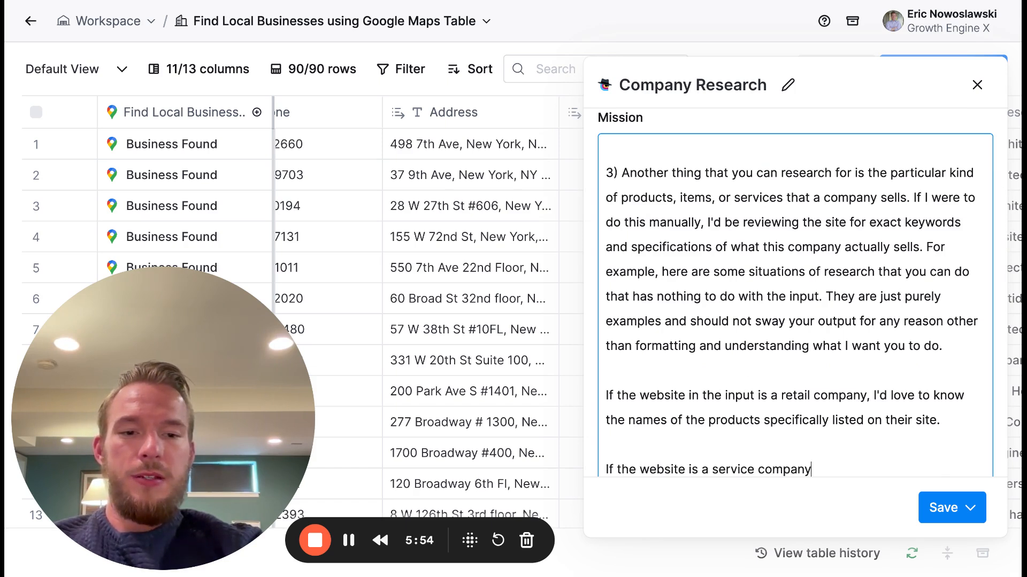
type(", I'd love to know")
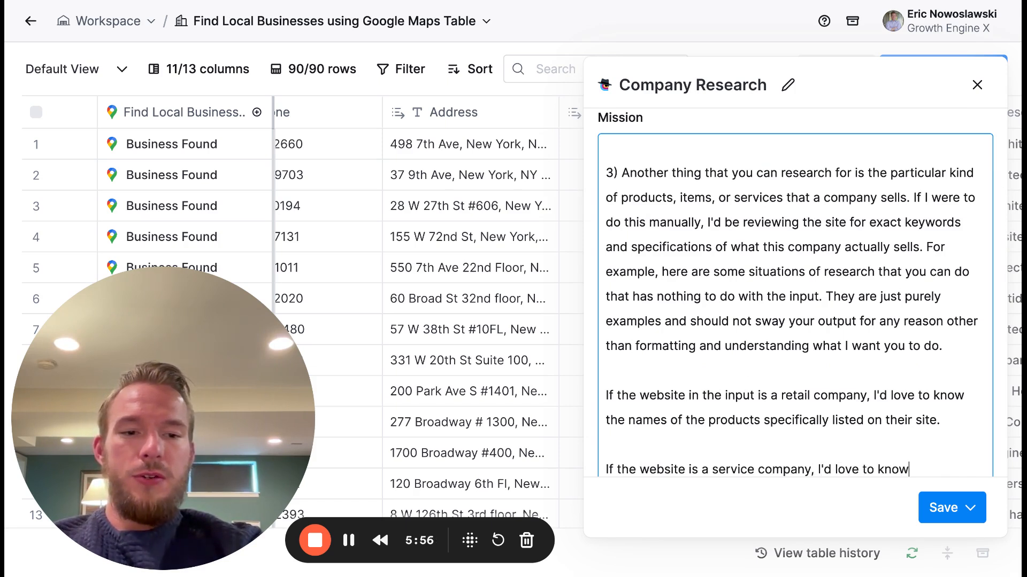
type(" the specific names of")
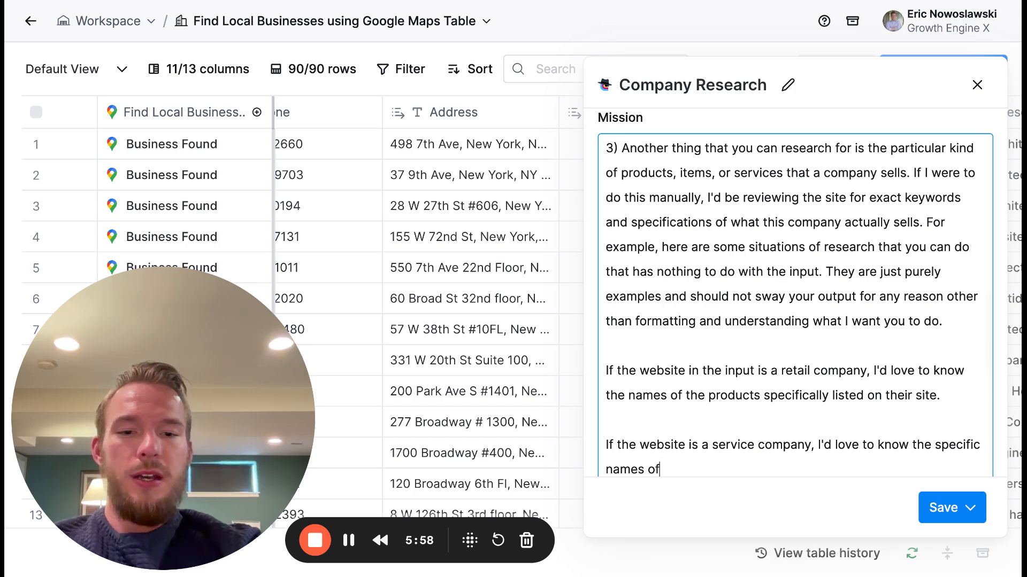
type(" their pa")
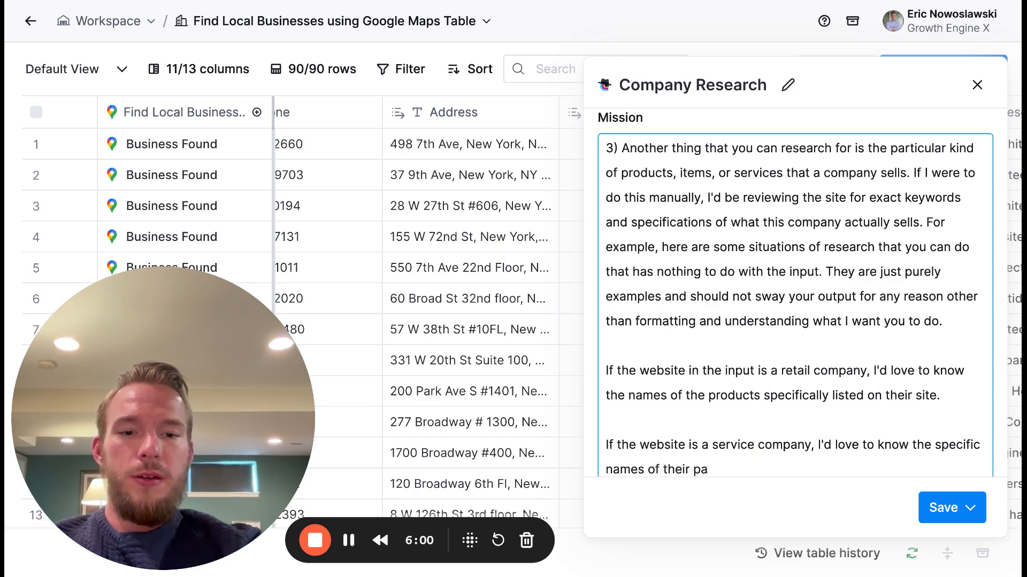
key("BackSpace")
key("BackSpace")
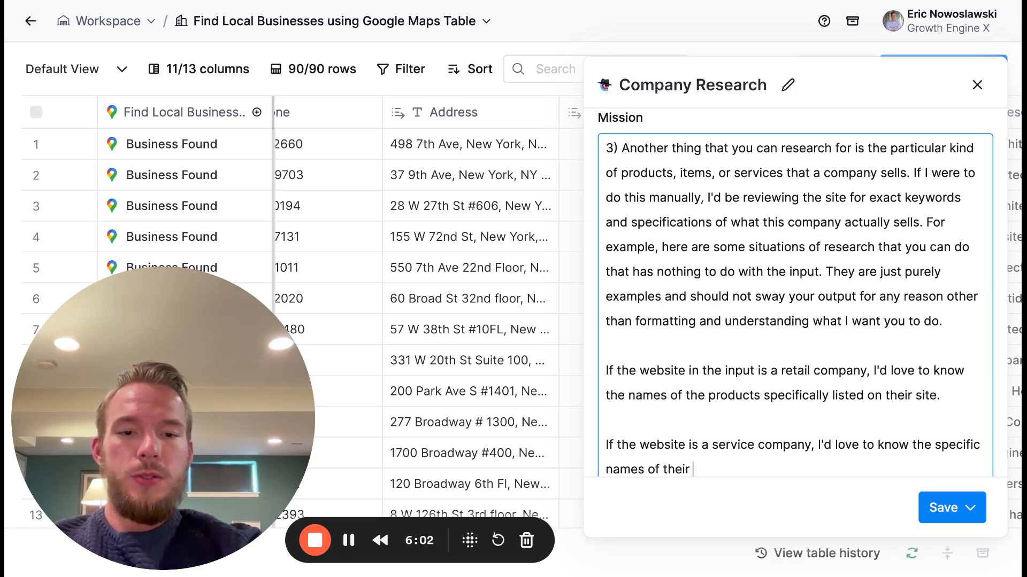
type("service packages")
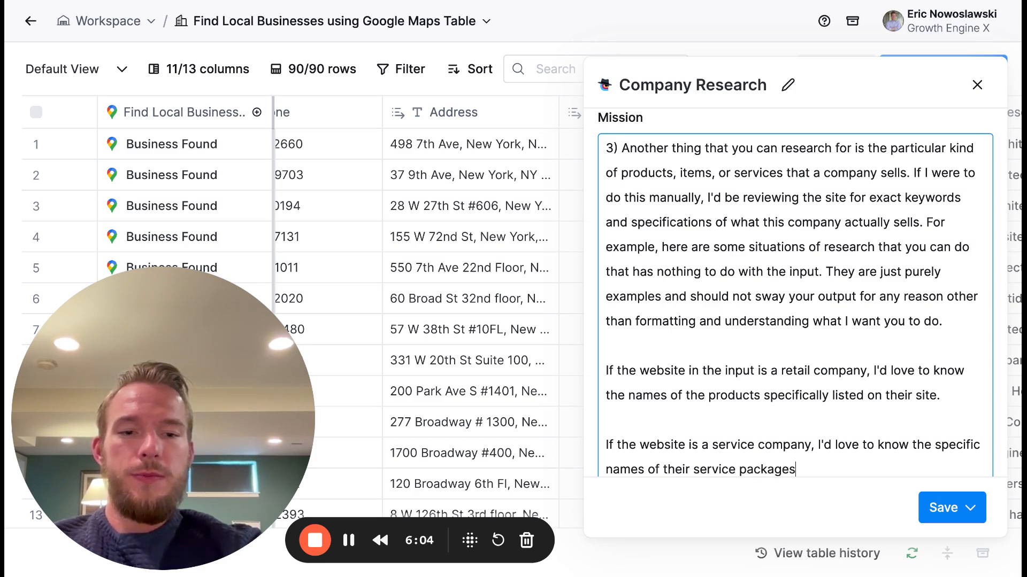
type(" and possibly their pricing.")
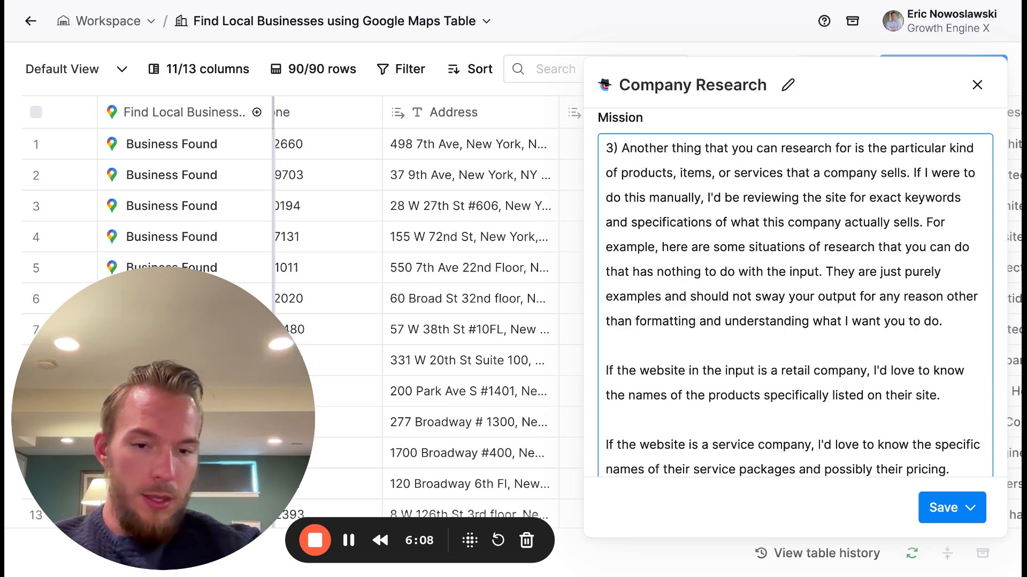
- Add a new paragraph: "If the website is a restaurant, I'd love to know the name of food on the menu."
key("Return")
key("Return")
type("If the ")
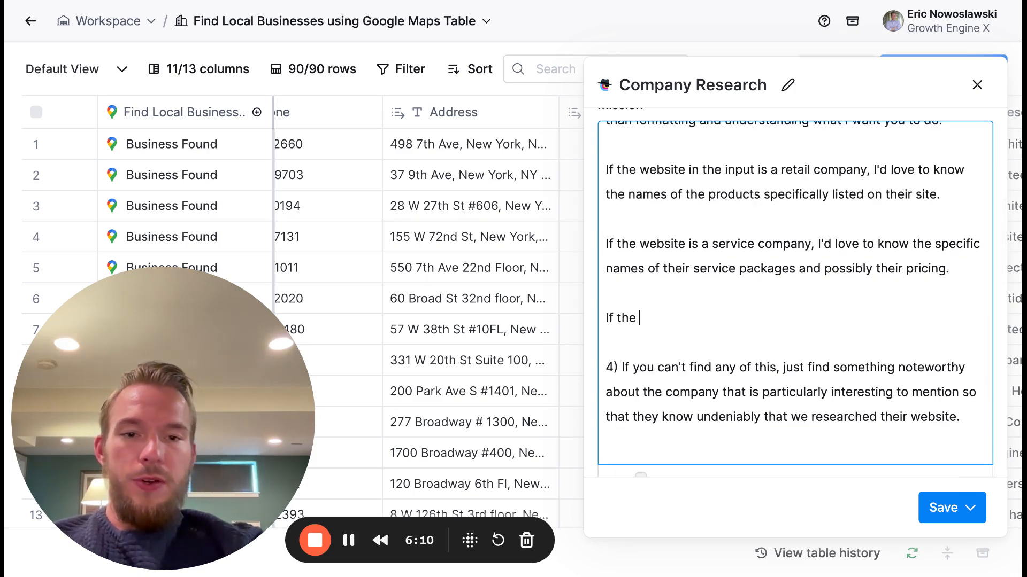
type("website is a restaru")
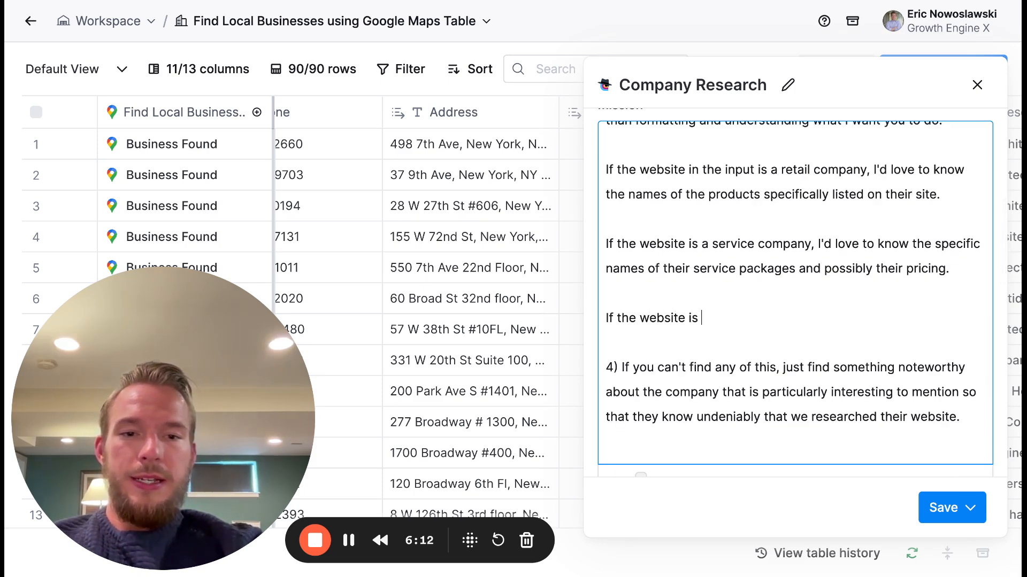
key("BackSpace")
key("BackSpace")
type("urant")
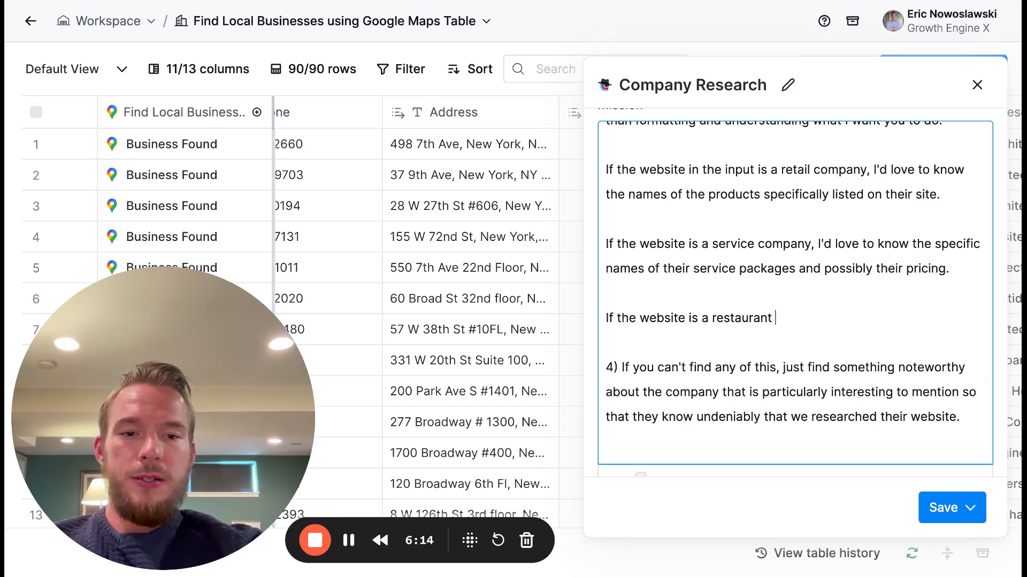
type(", I'd love ")
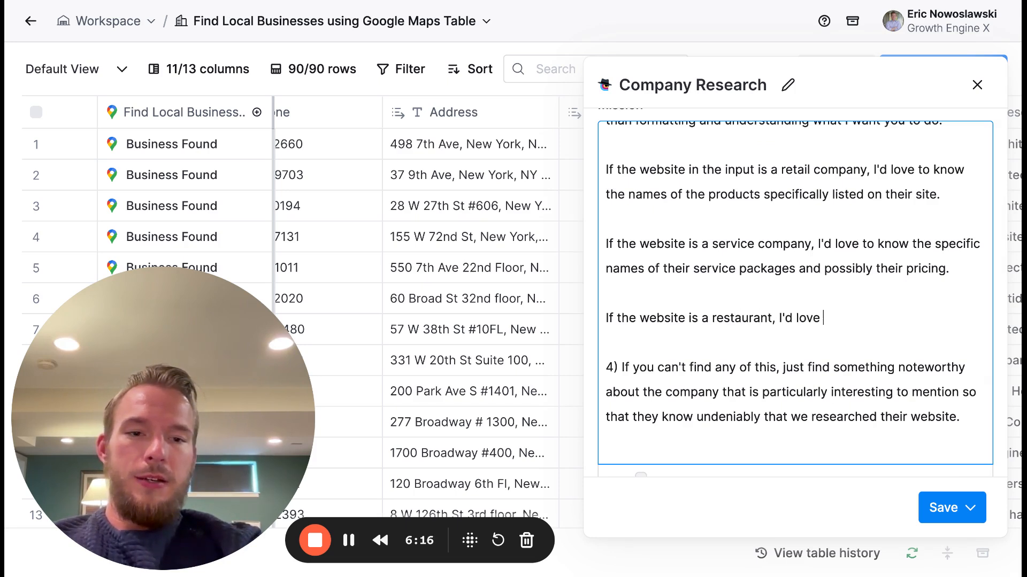
type("to know the name of a")
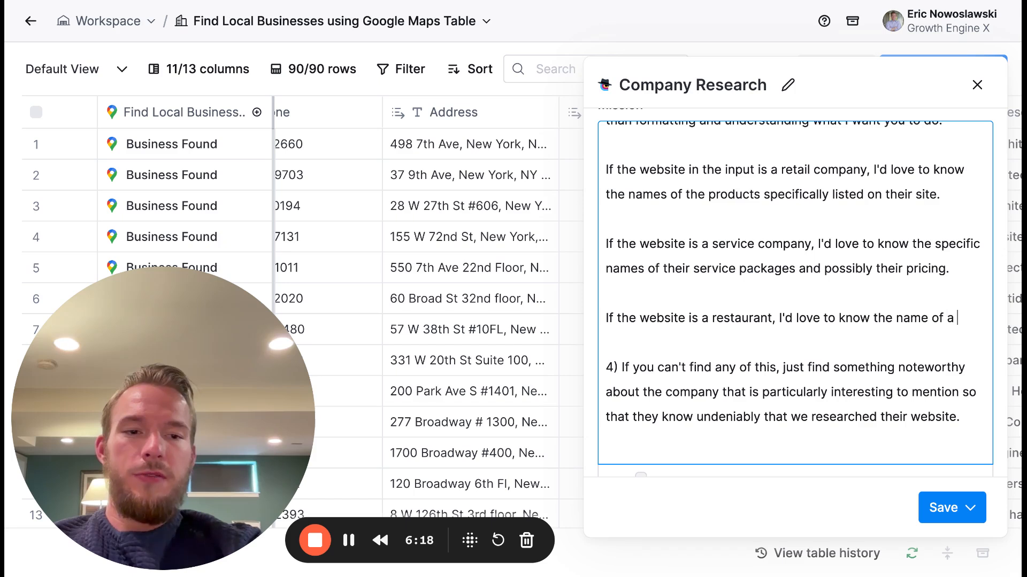
key("BackSpace")
type("food on the menu.")
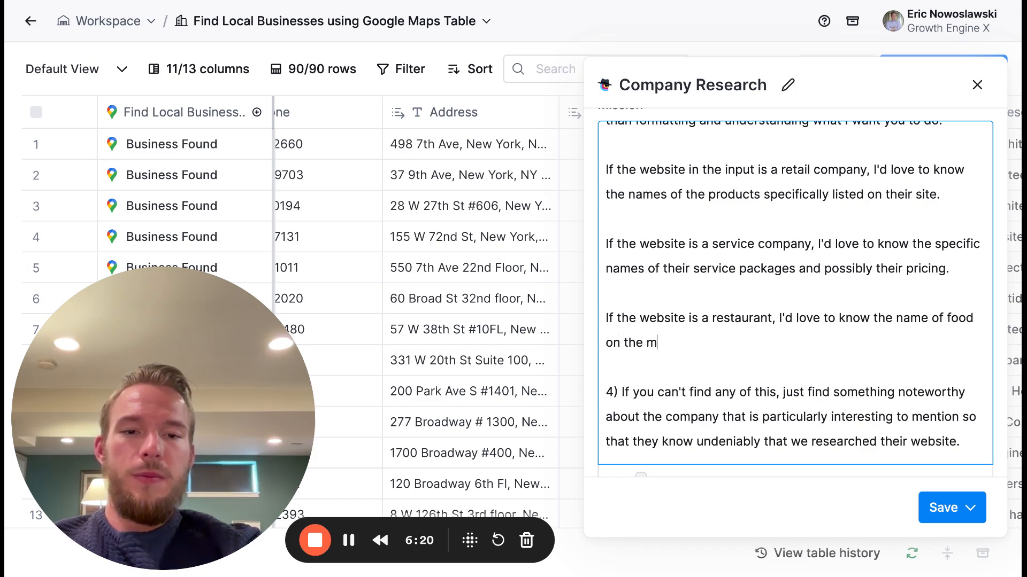
- Start a new paragraph after the restaurant example: "Do not limit yourself by thinking that these are the only possible inputs."
key("Return")
key("Return")
type("Do not ")
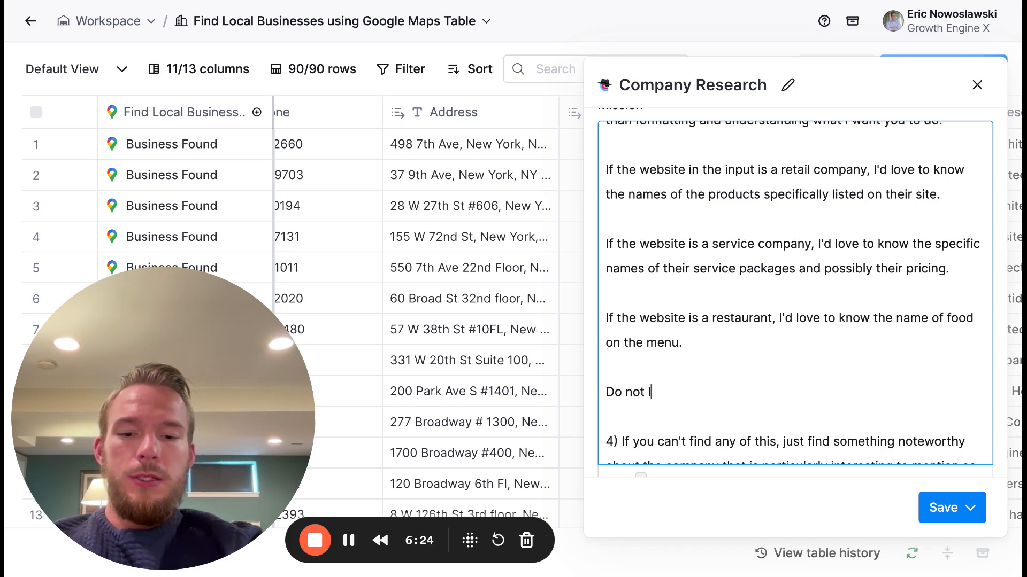
type("limit yours")
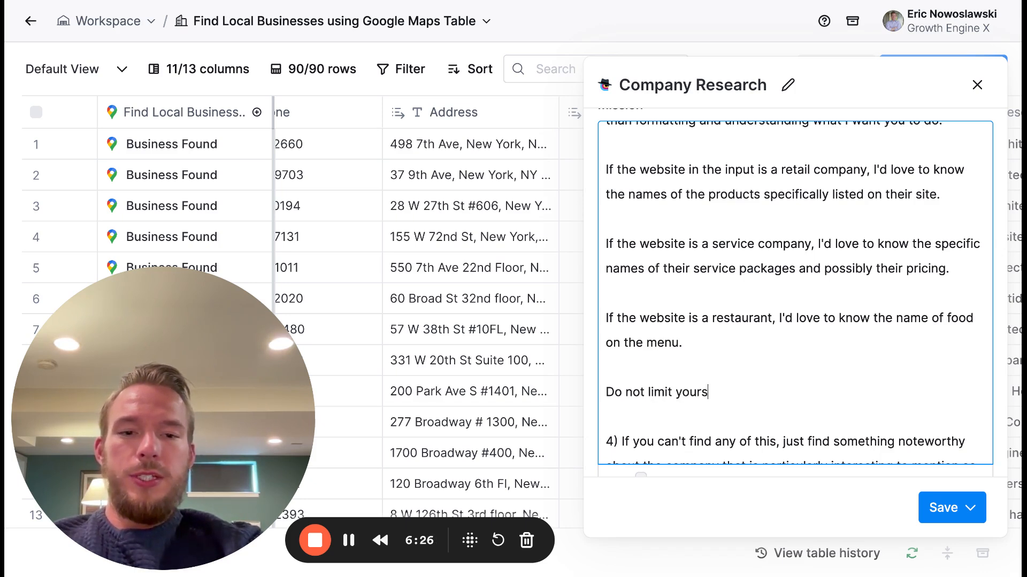
type("elf by thinking t")
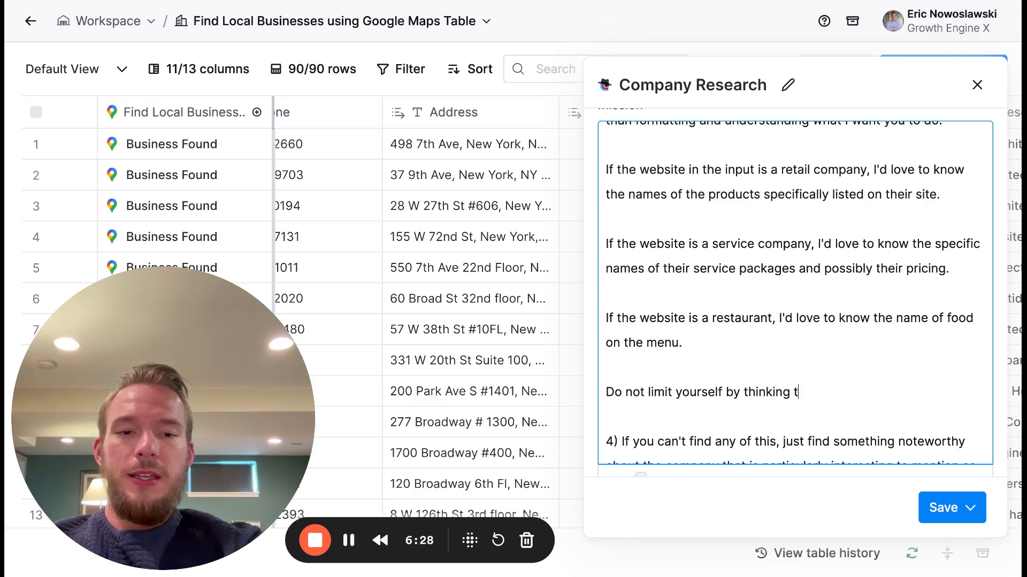
type("hat these are the on")
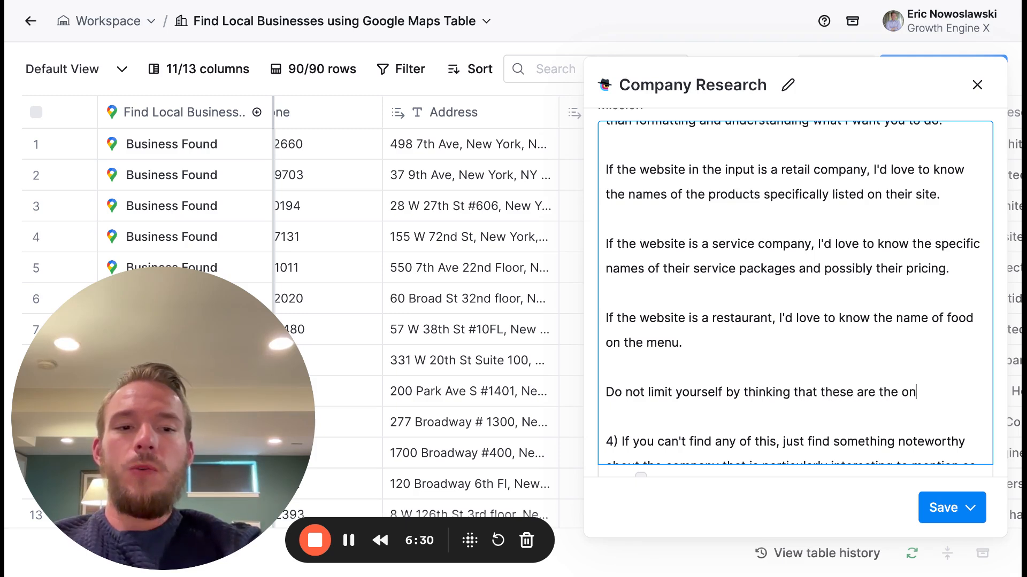
type("ly possilbe")
key("BackSpace")
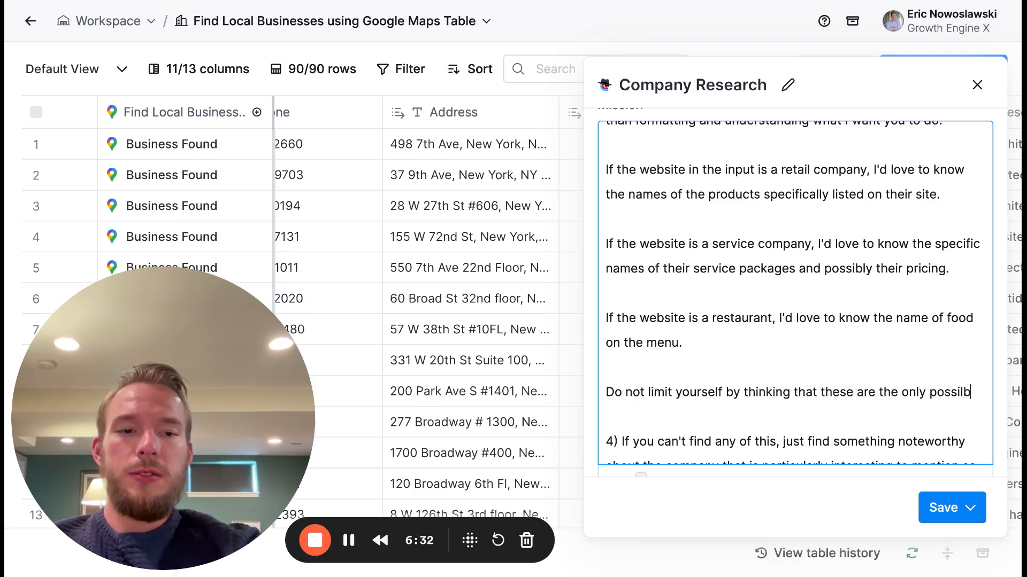
key("BackSpace")
key("BackSpace")
type("ble inputs. ")
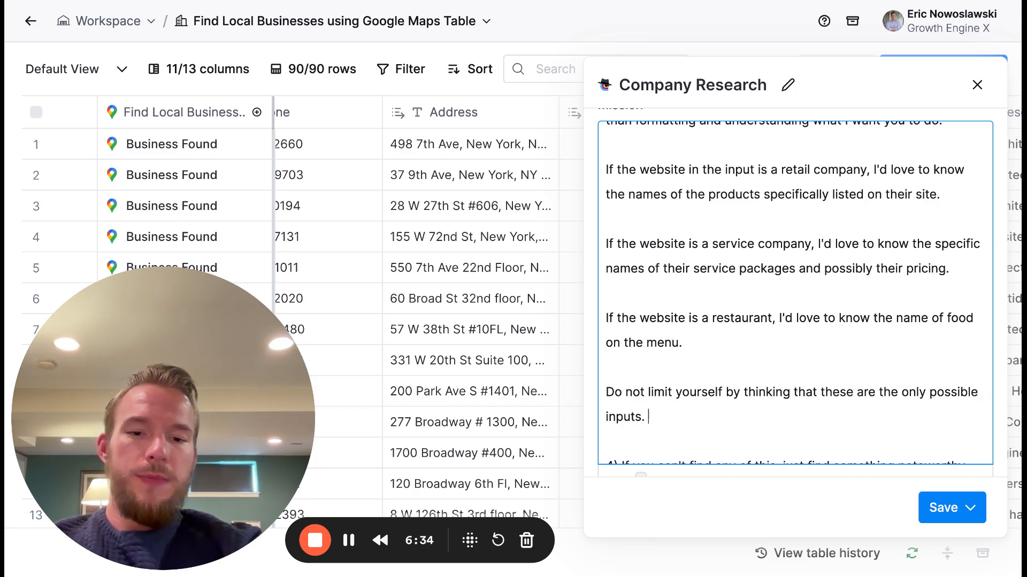
type("There wi")
- Continue the paragraph with "There will be a variety of inputs given to you. these are purely examples."
key("BackSpace")
type("re w")
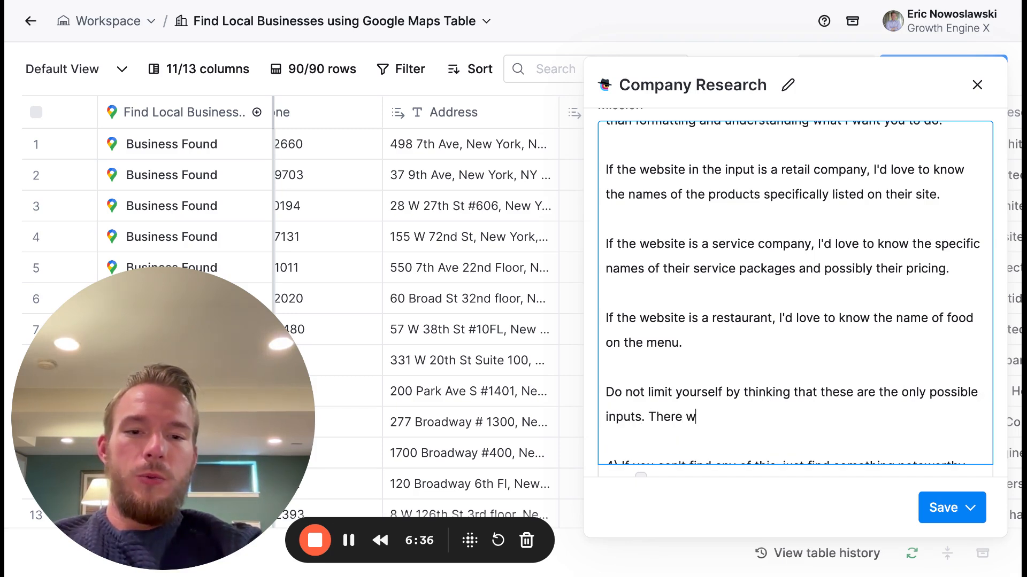
type("ill be a variety of inputs")
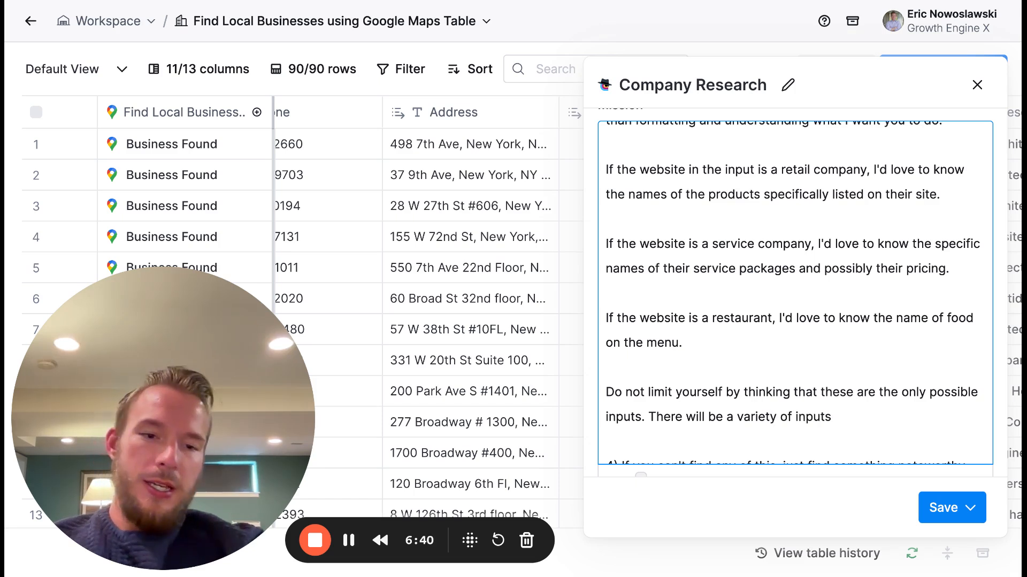
type(" given to you. the")
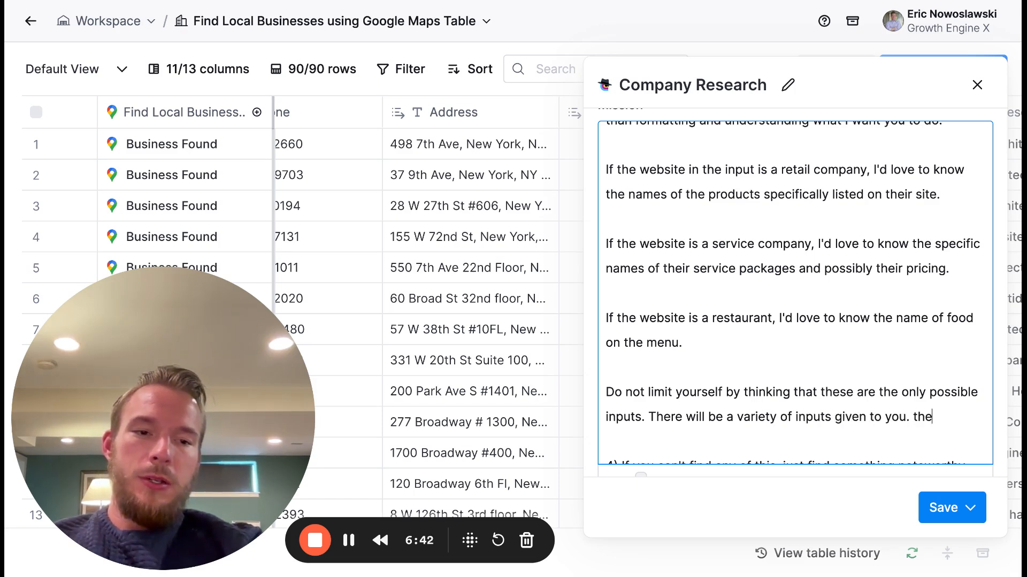
type("se are purle")
key("BackSpace")
key("BackSpace")
type("ely")
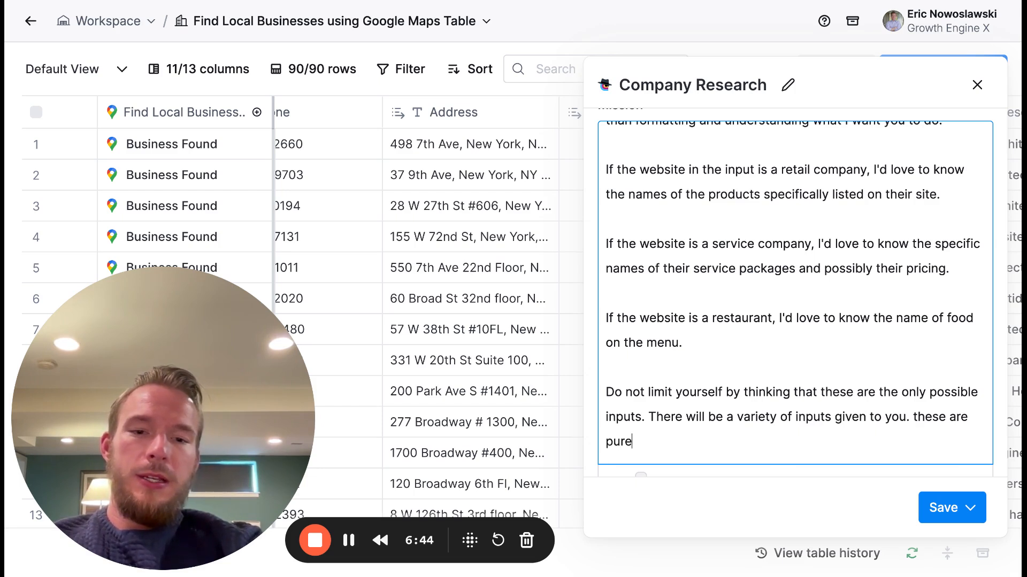
type(" examples. ")
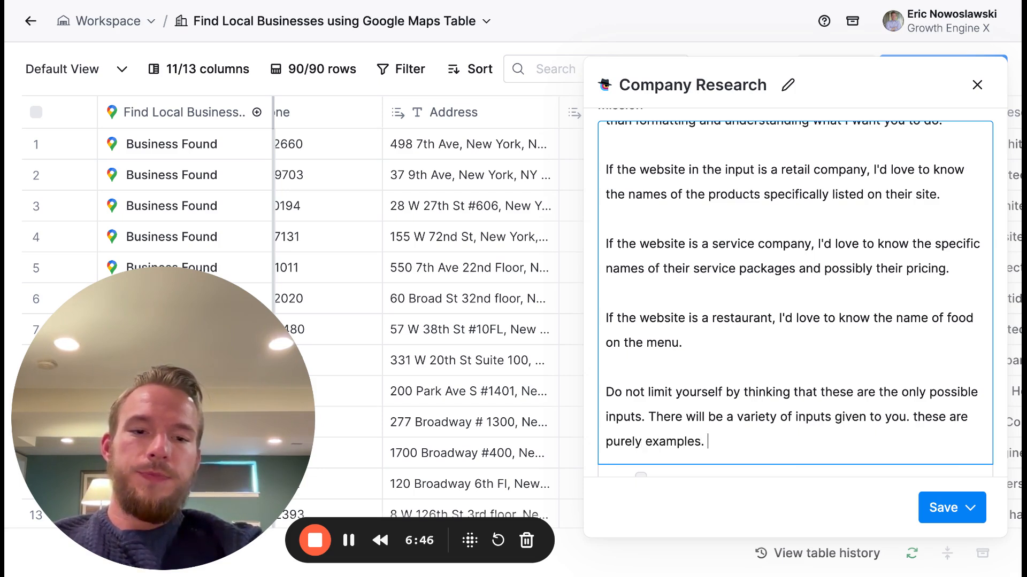
type("A")
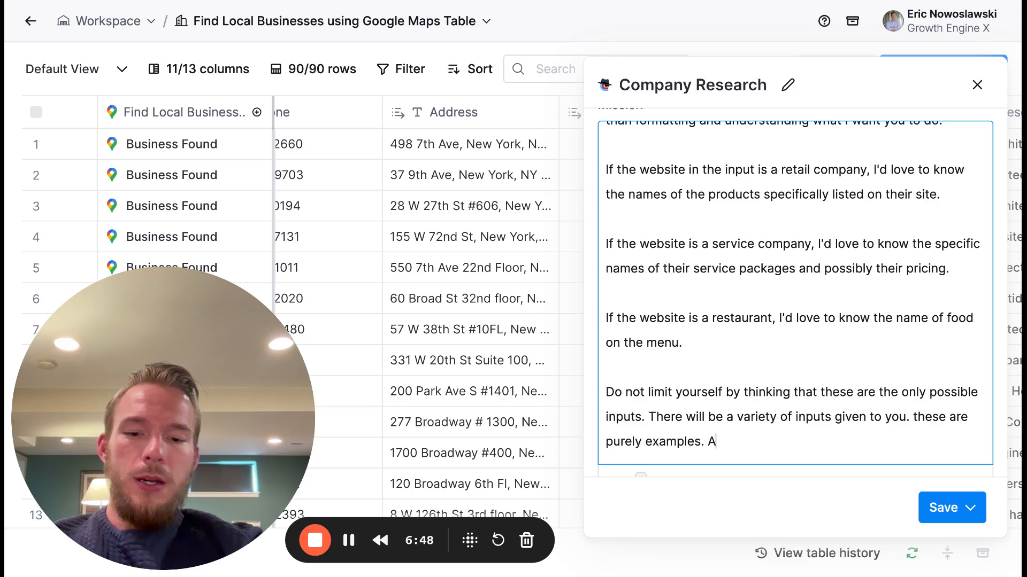
type(" good way")
- Add the sentence "A good way for you to think about the output I'm looking for here is pretend to be 3 separate people."
type("ou to ")
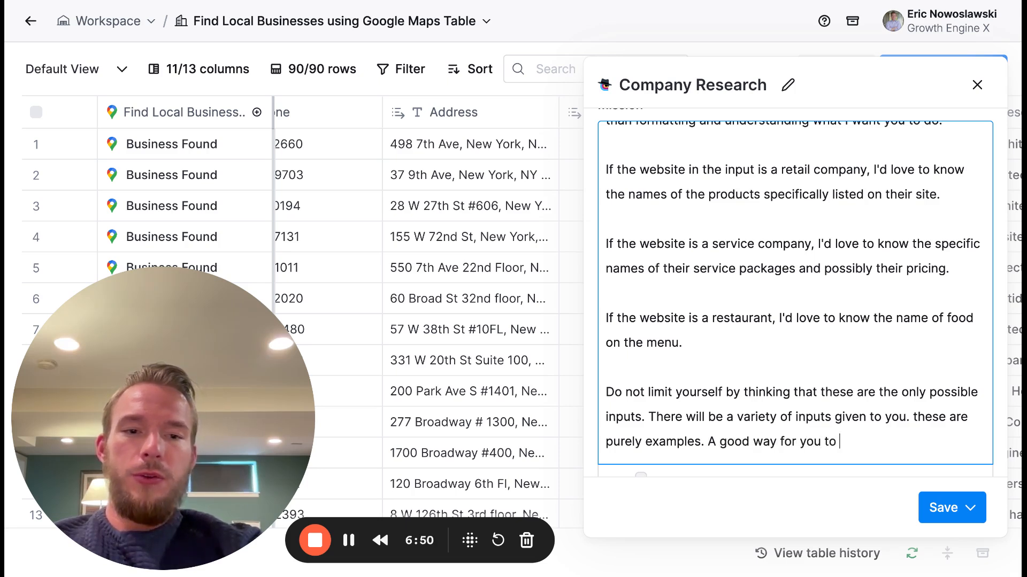
type("think about th")
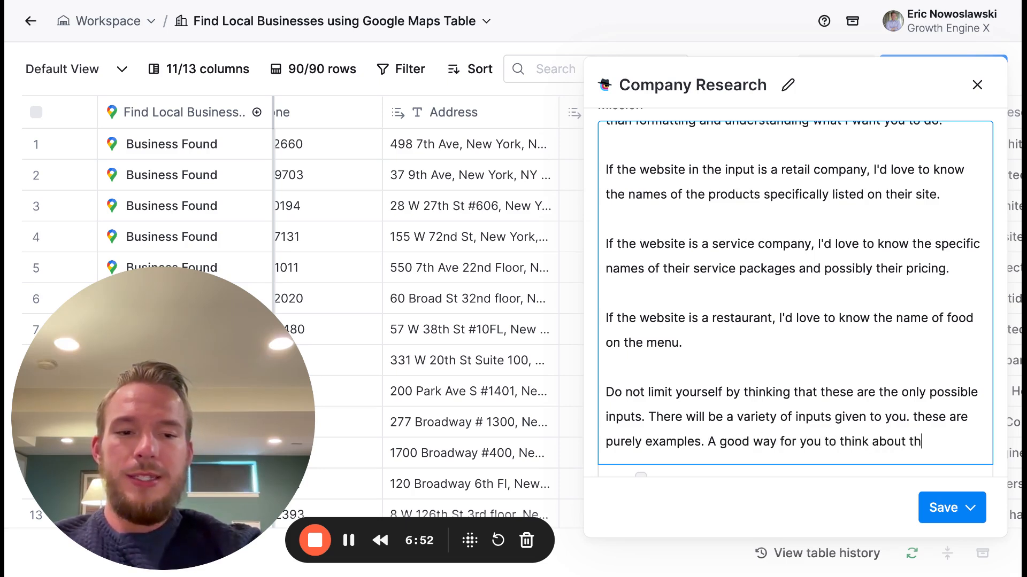
type("i")
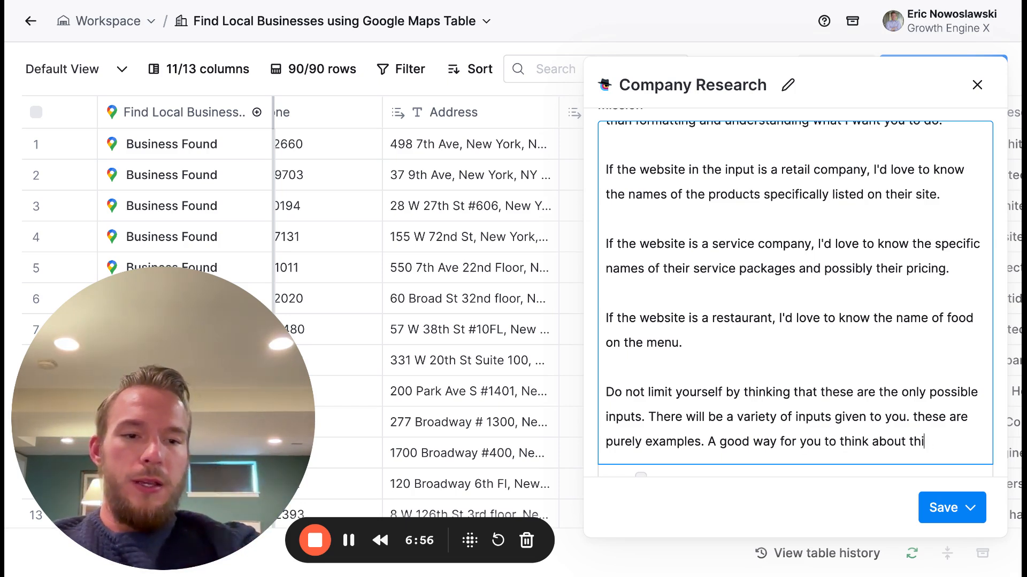
type("soutput I'm")
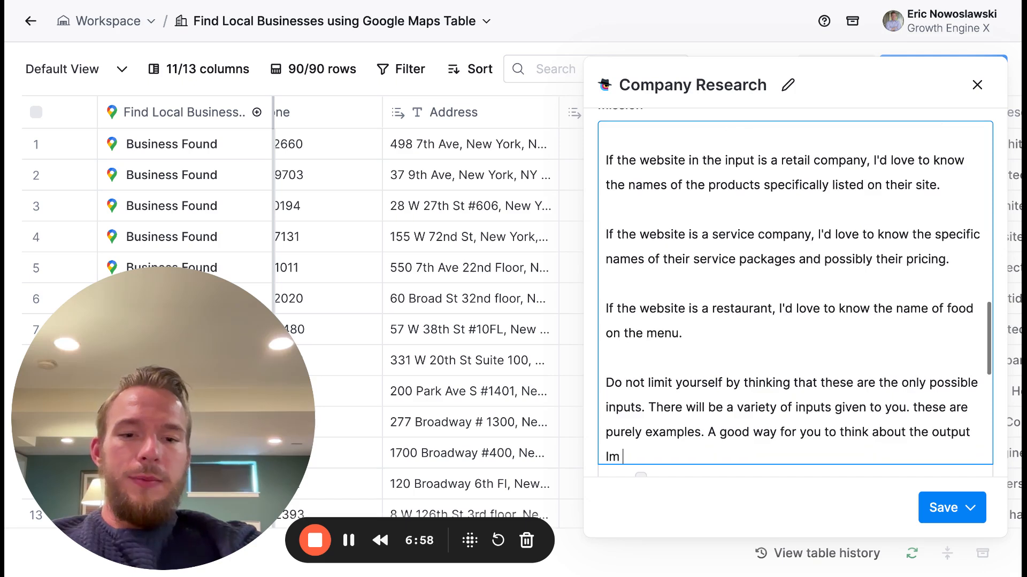
type(" looking")
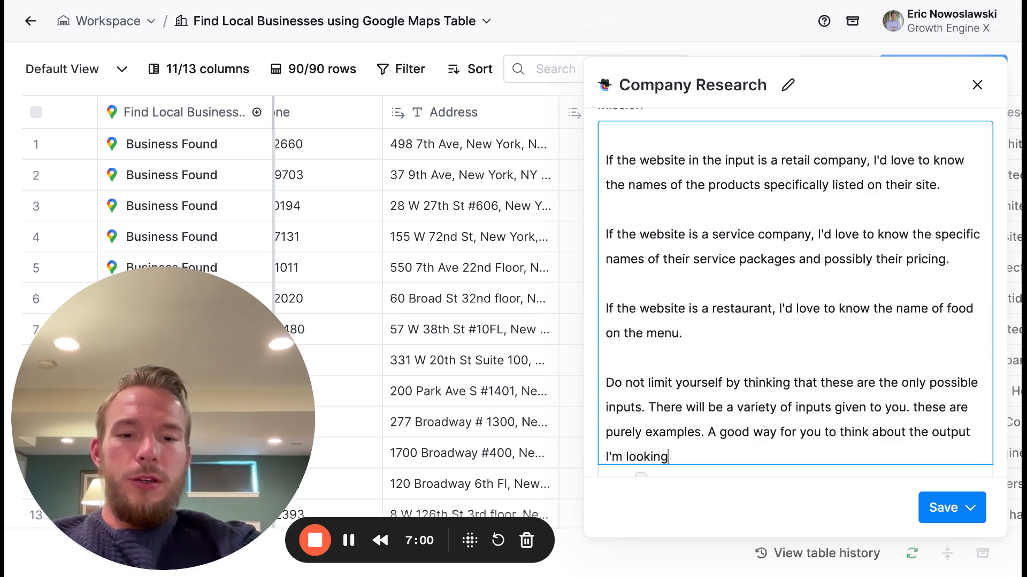
type(" for here is prete")
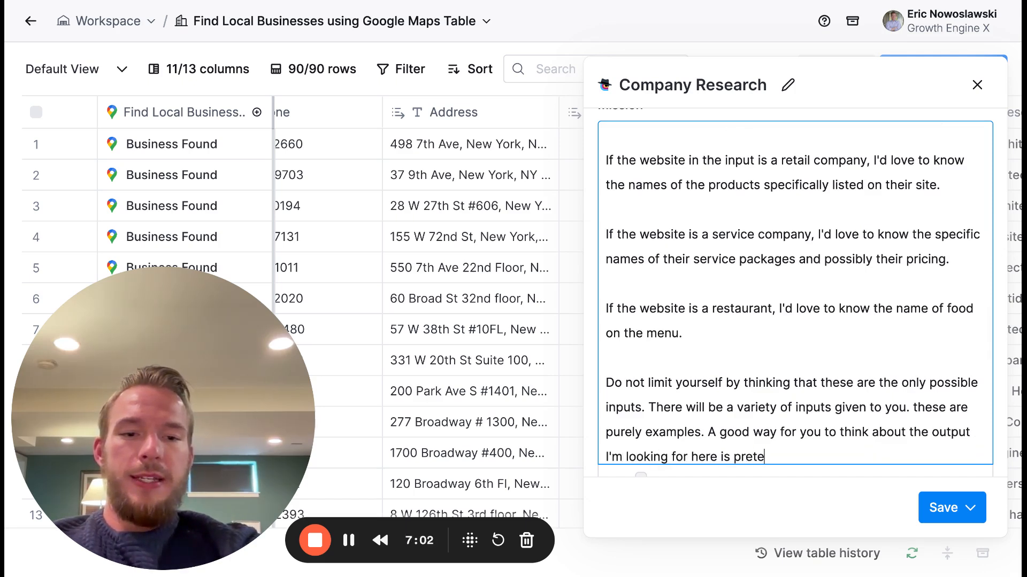
type("nd to be 3 separate people. ")
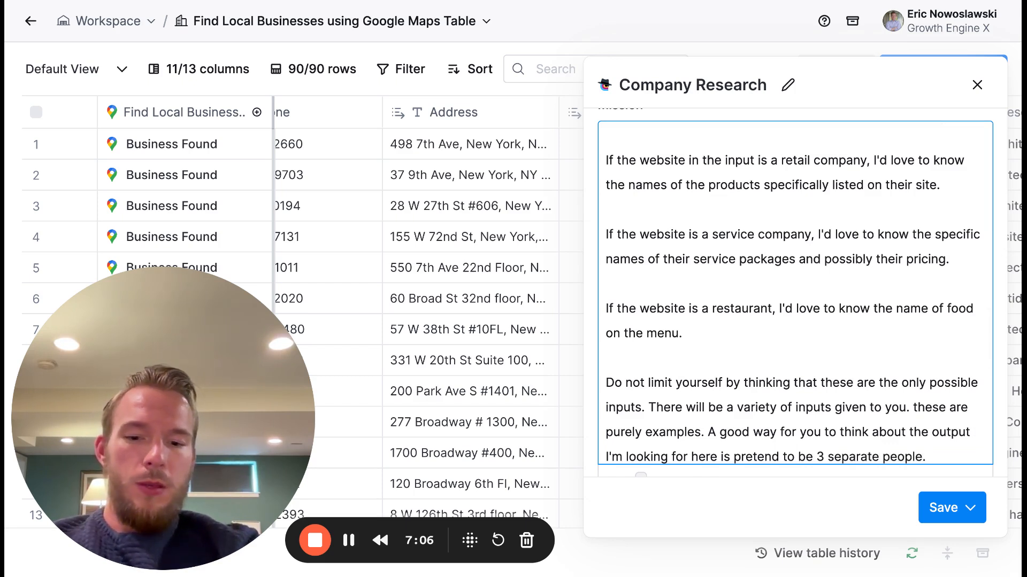
type("Each of y")
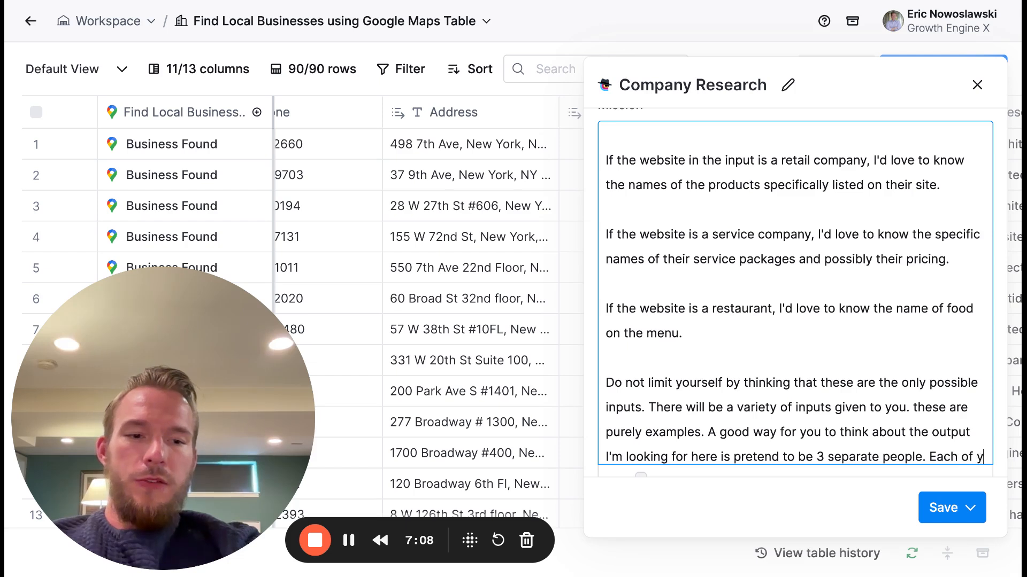
type("ou are looking for something ab")
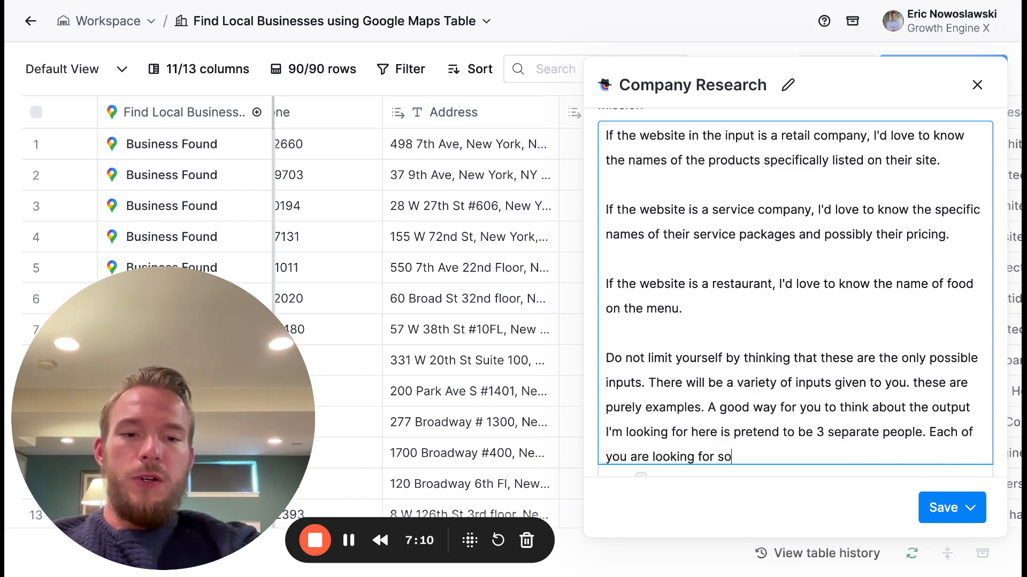
- Add the sentence "Each of you are looking for something in particular about what the company sells" to the end of the three-people paragraph
key("BackSpace")
key("BackSpace")
type("in pa")
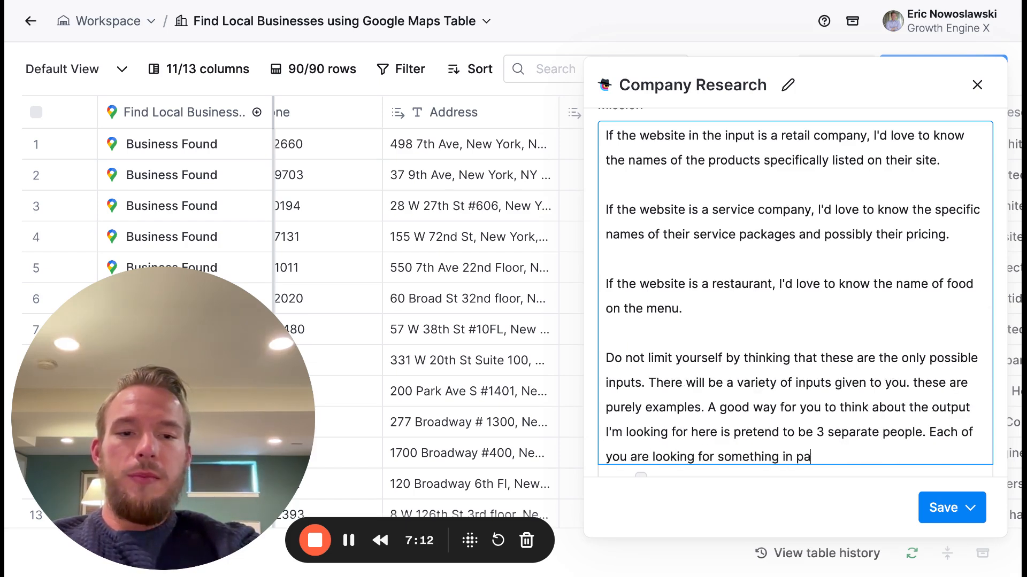
type("rticular abot")
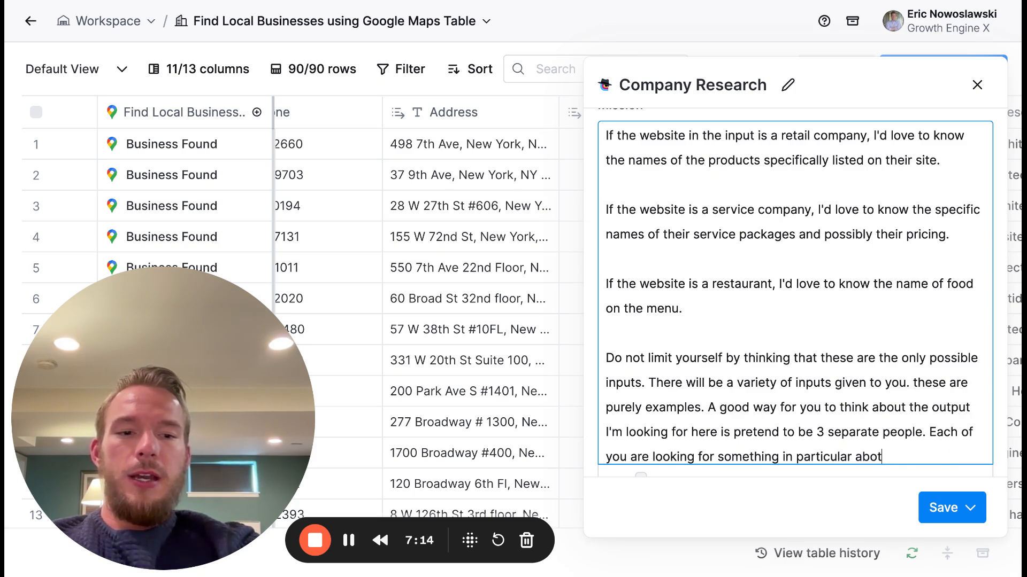
type("wht the company sells")
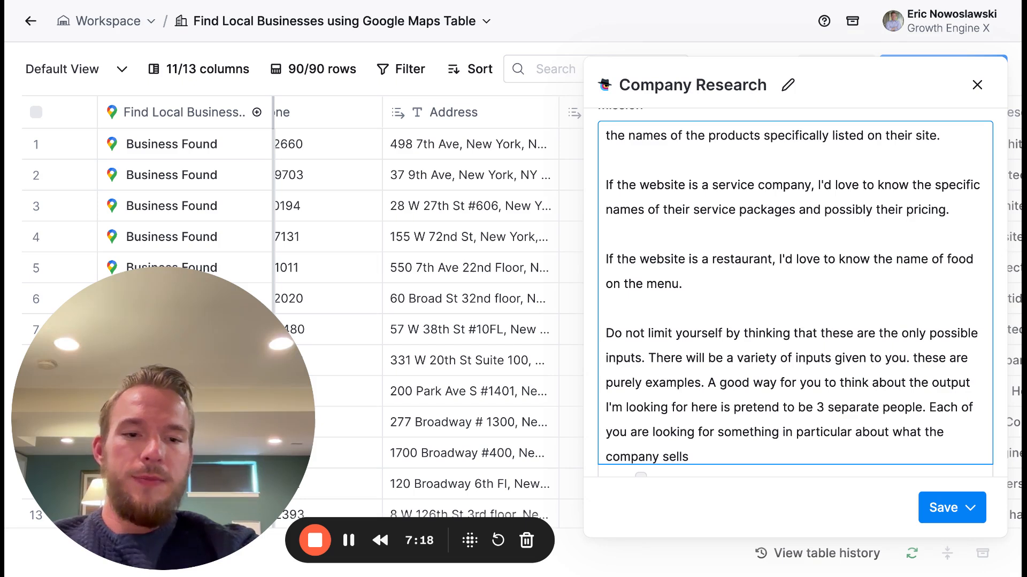
type(". Have a")
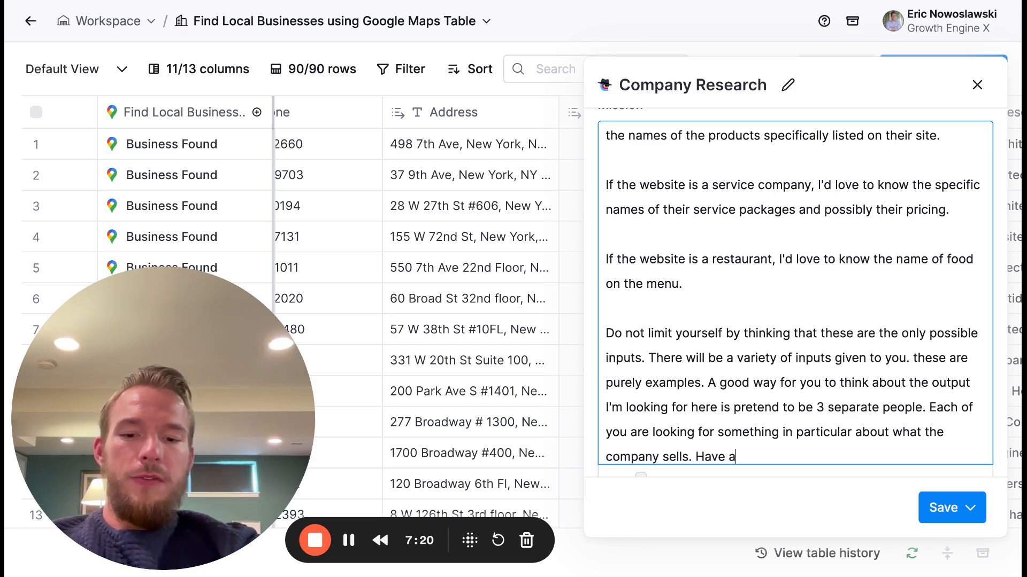
type(" conversation with")
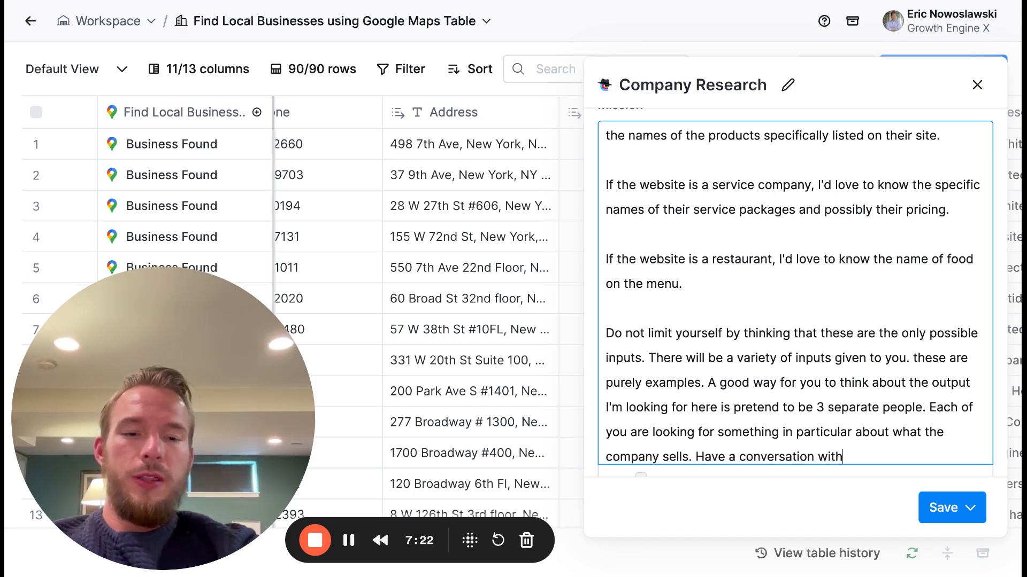
type(" eac")
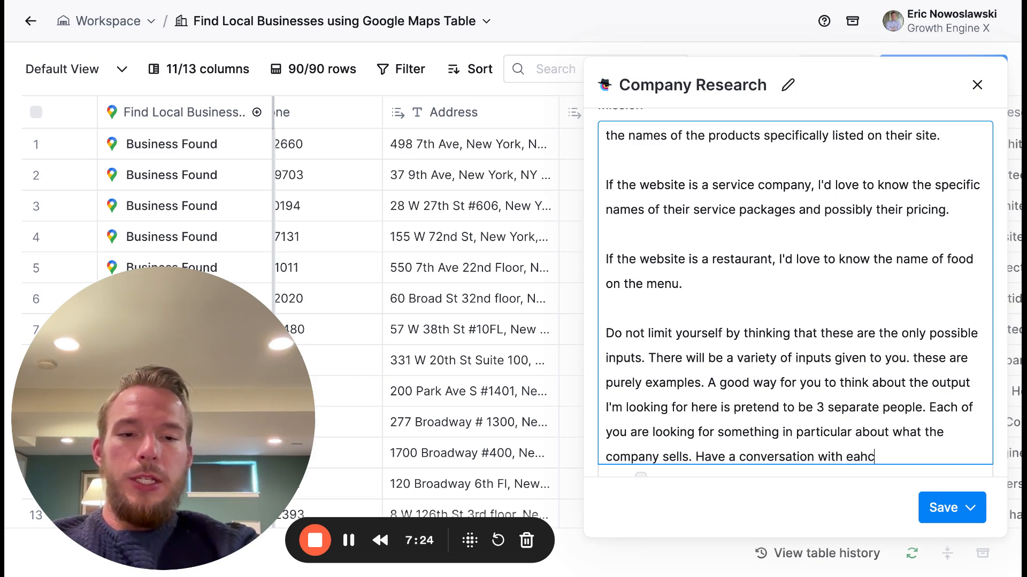
type("j")
- End that sentence with a period and start another: "Have a conversation with each other"
key("BackSpace")
type("h other ")
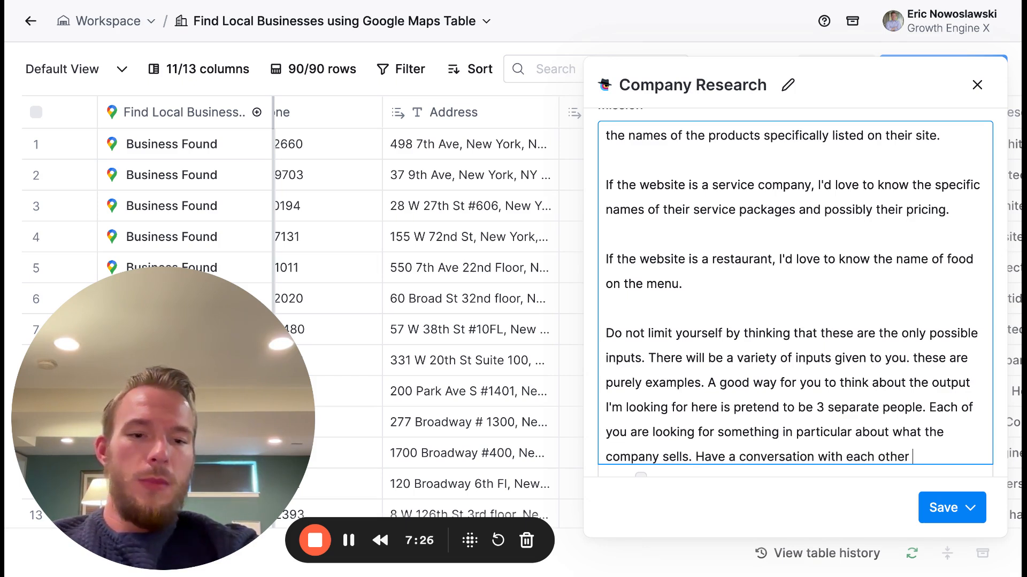
type("about what is the most s")
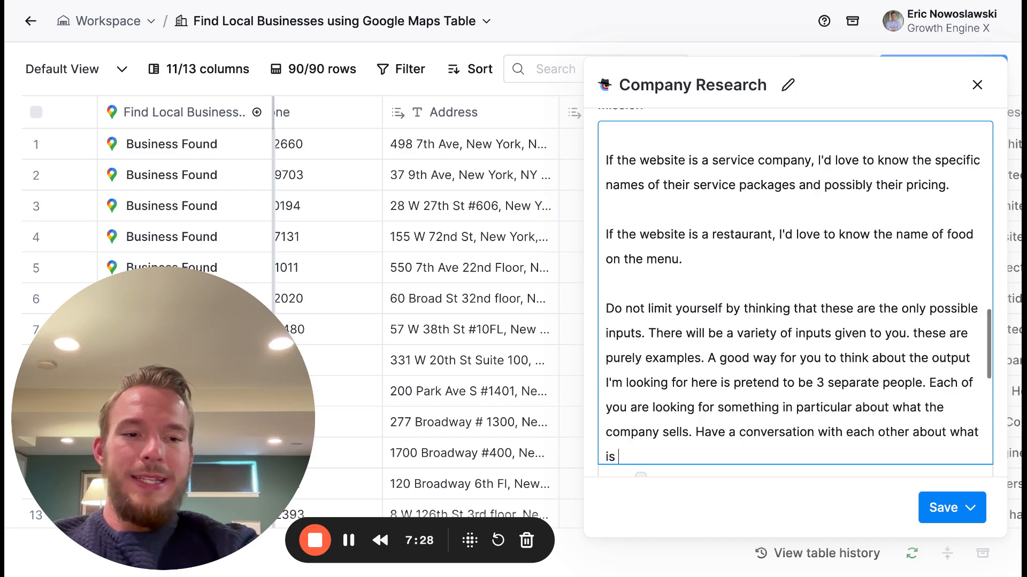
type("pecific th")
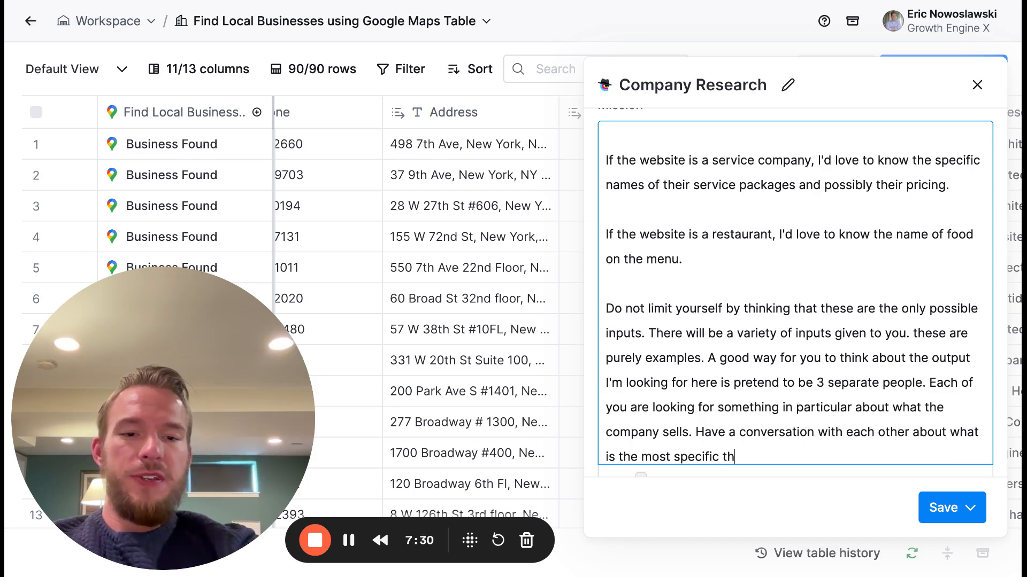
type("ing and the most deta")
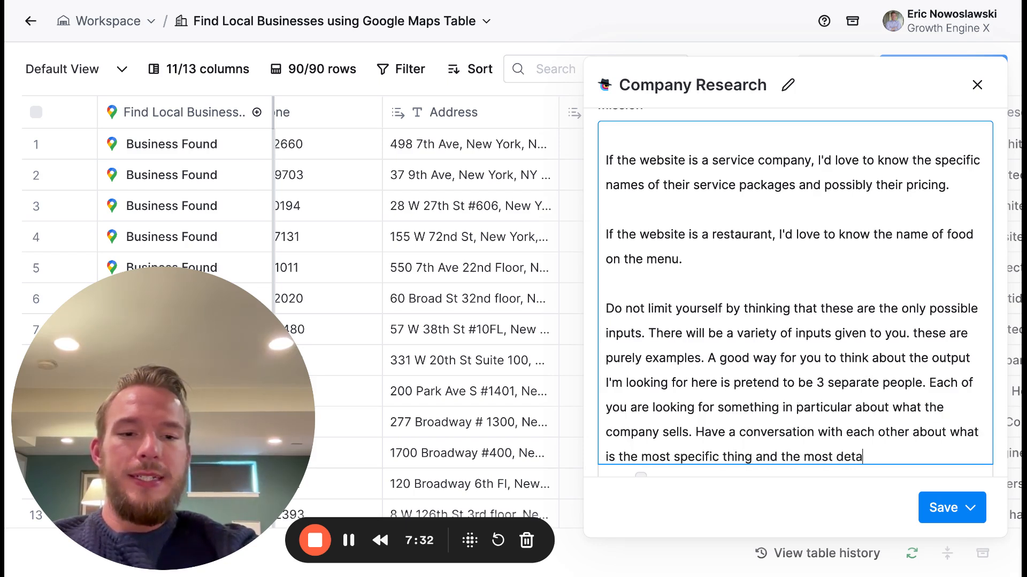
type("iled thing that we can add")
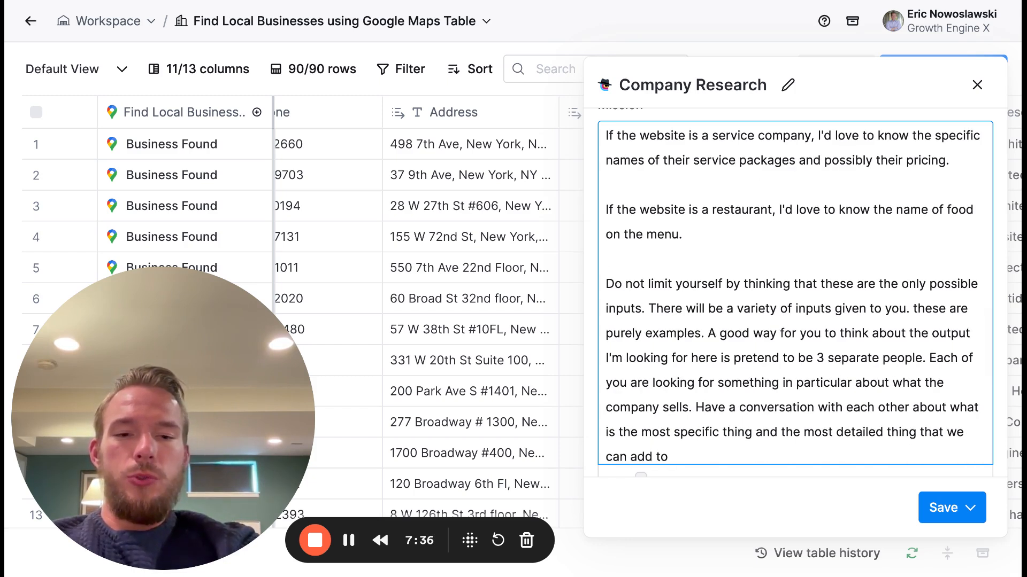
type(" to our output")
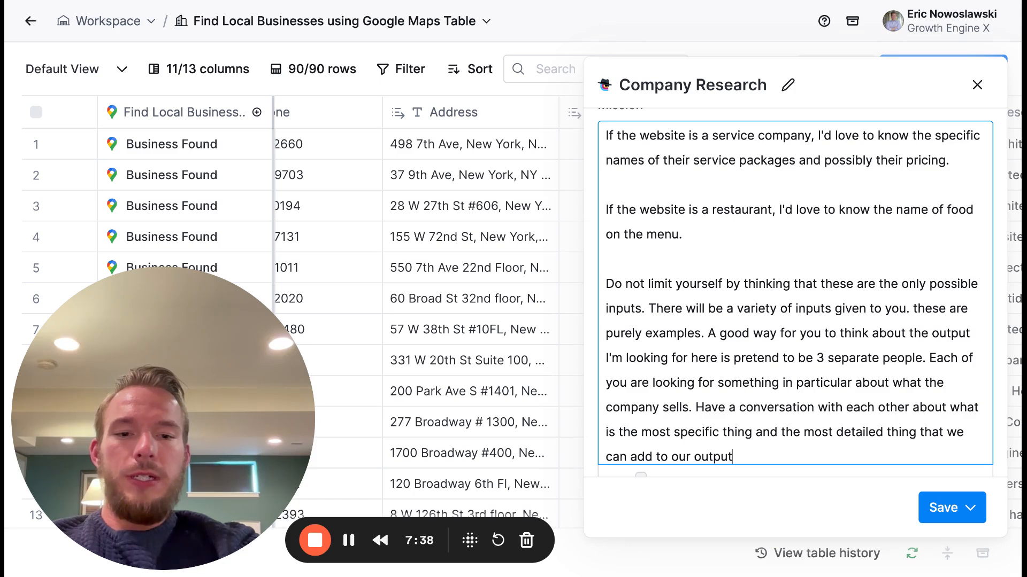
type(" and output that ")
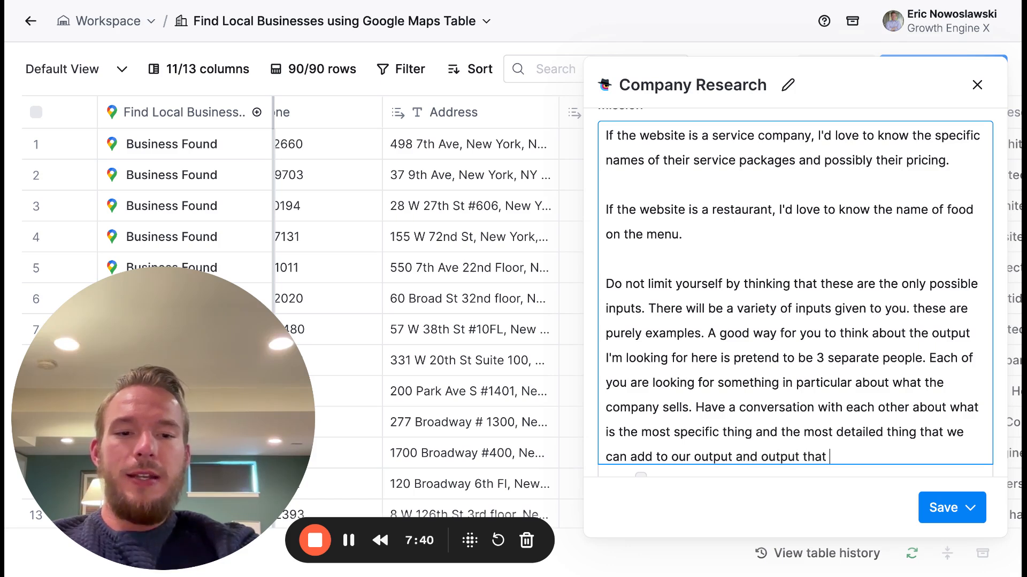
type("so that the person ")
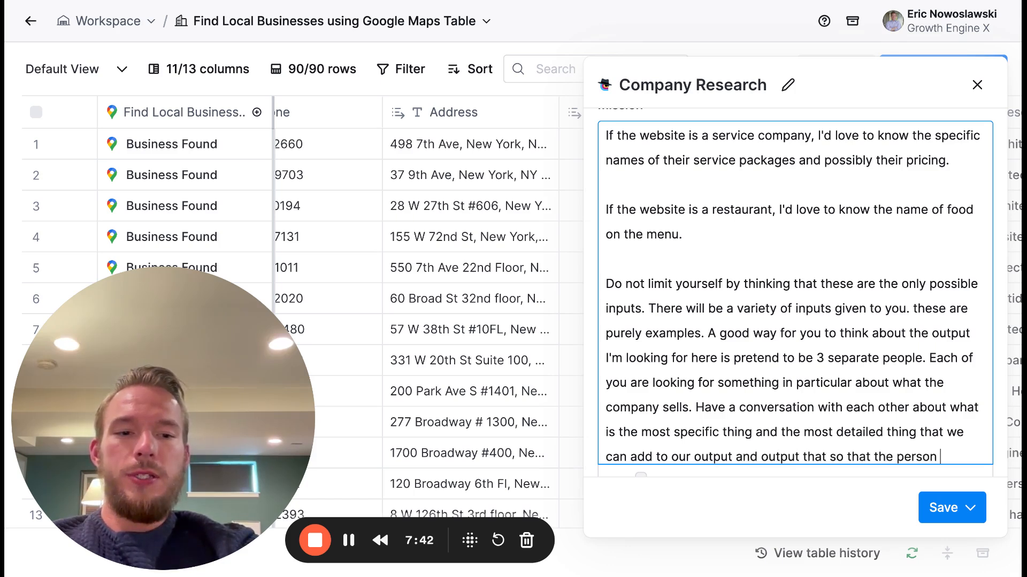
type("we re")
- Finish the sentence with "output that so that the company that we are researching is impressed by our outreach."
key("BackSpace")
key("BackSpace")
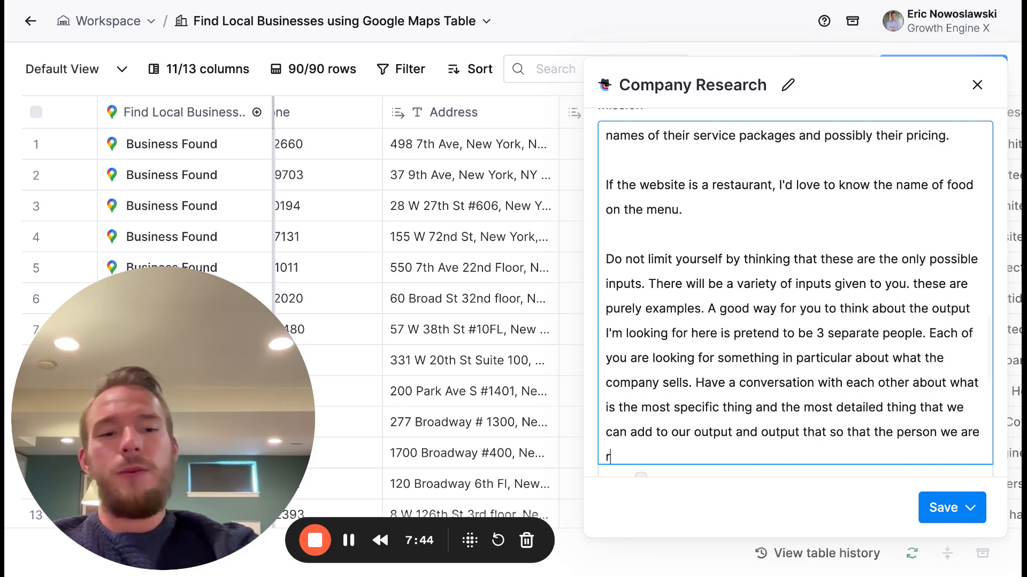
key("BackSpace")
key("BackSpace")
key("BackSpace")
key("BackSpace")
key("BackSpace")
key("BackSpace")
key("BackSpace")
key("BackSpace")
key("BackSpace")
key("BackSpace")
type("copma")
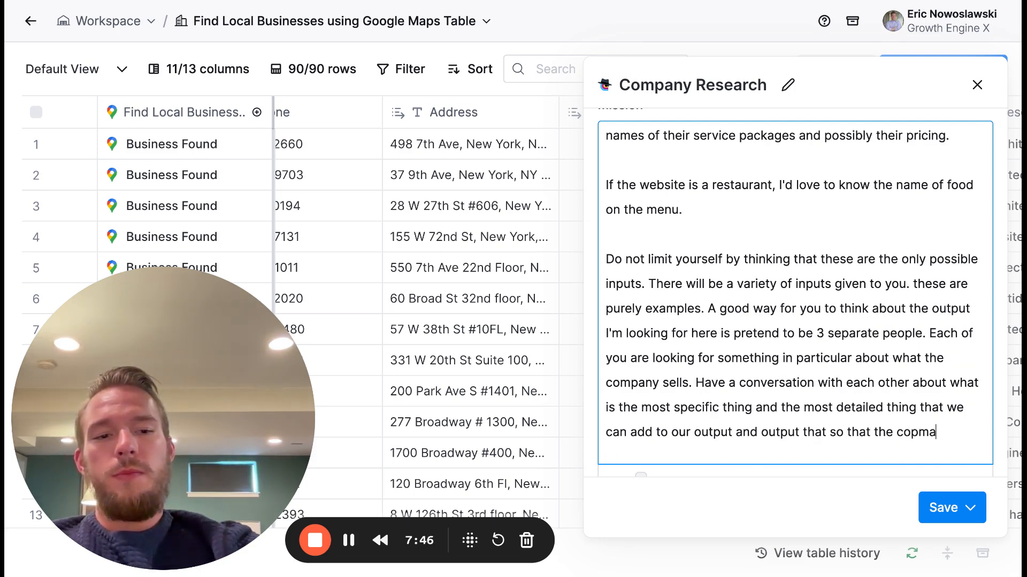
key("BackSpace")
key("BackSpace")
key("BackSpace")
type("mpany that we are ")
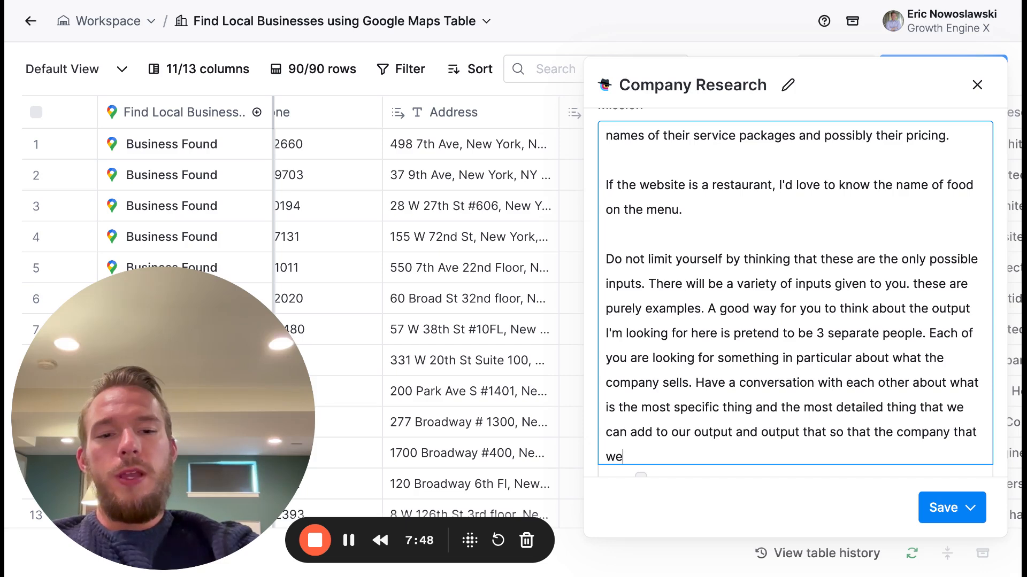
type("researching i")
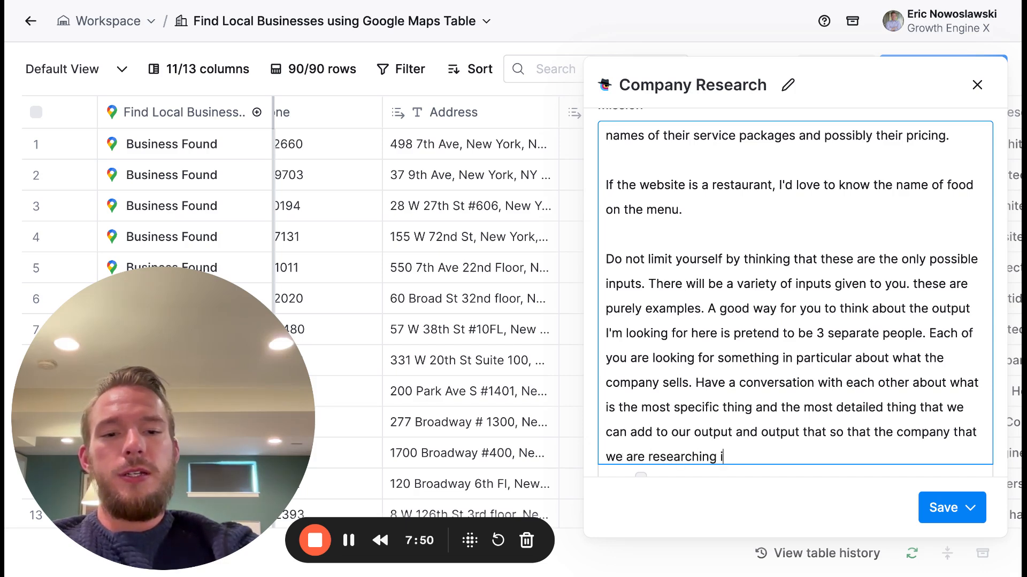
type("s impressed by our ")
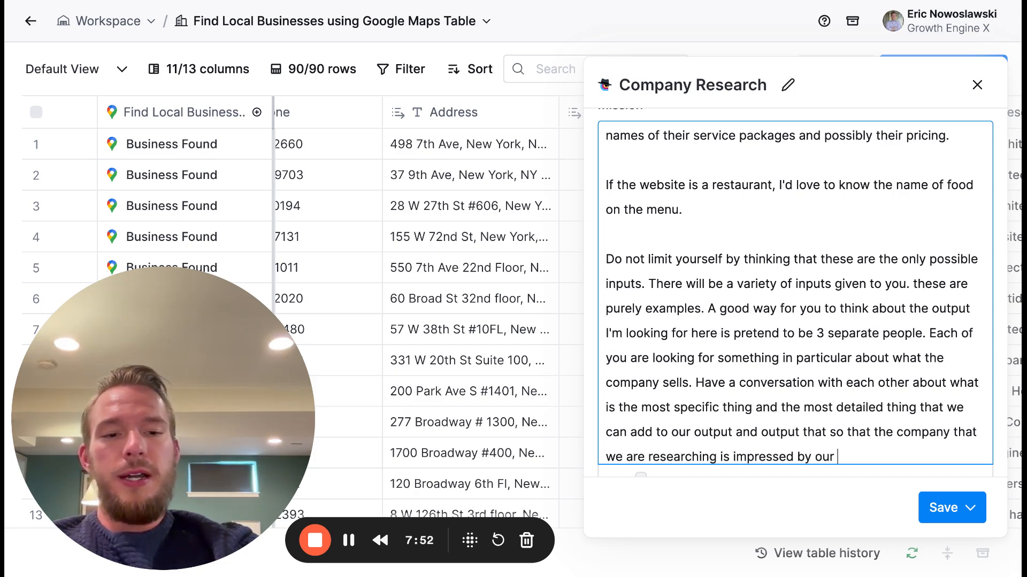
type("outreach.")
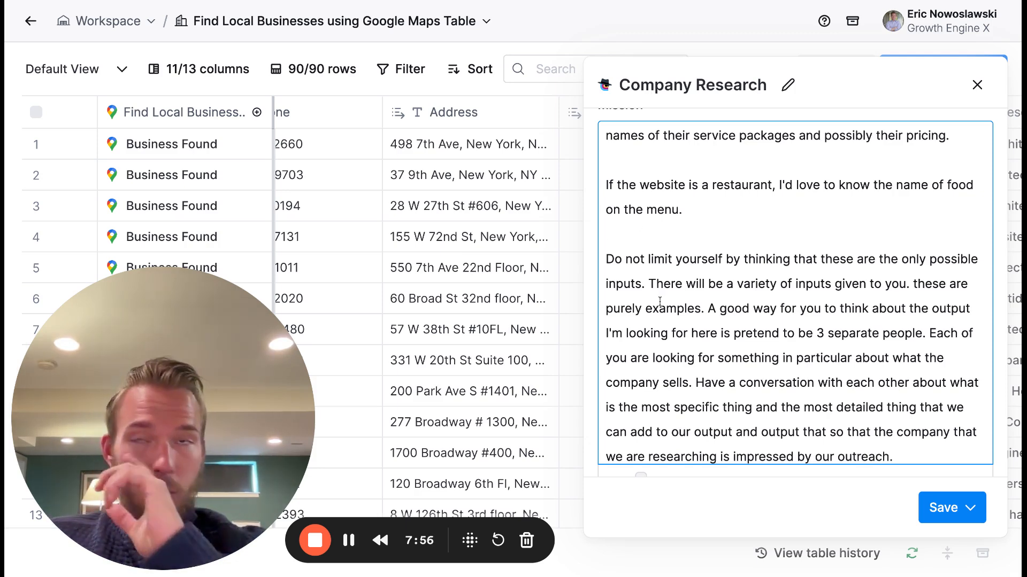
- Review the mission prompt's numbered research tasks and its retail, service and restaurant examples
scroll(690, 338, "up", 15)
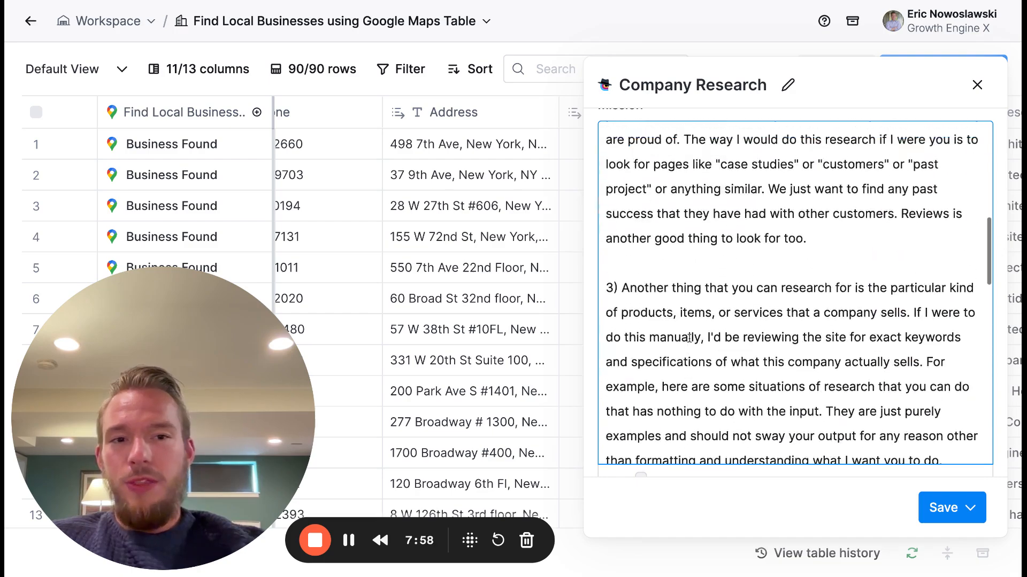
scroll(795, 293, "down", 20)
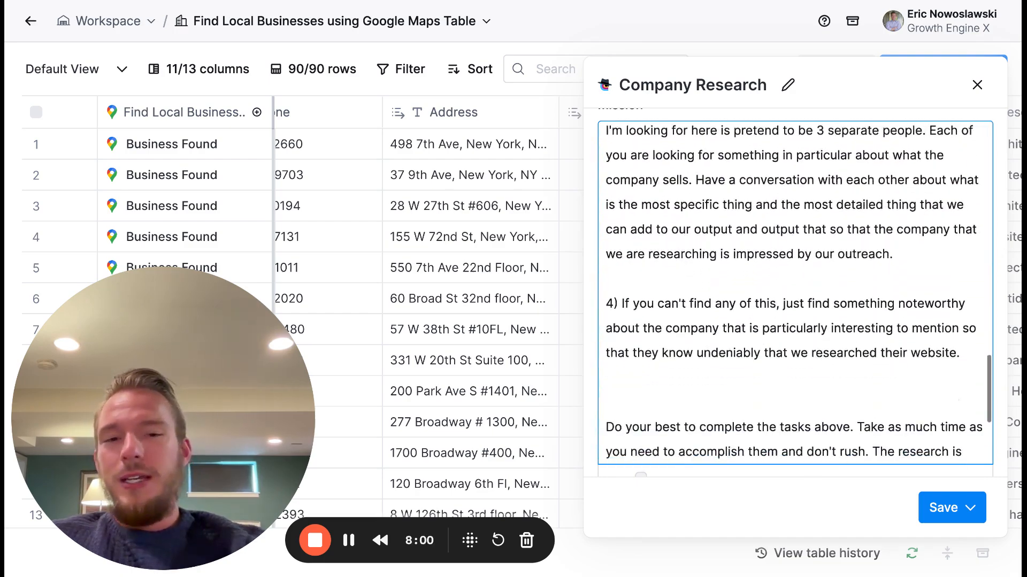
scroll(795, 293, "up", 12)
scroll(795, 293, "up", 6)
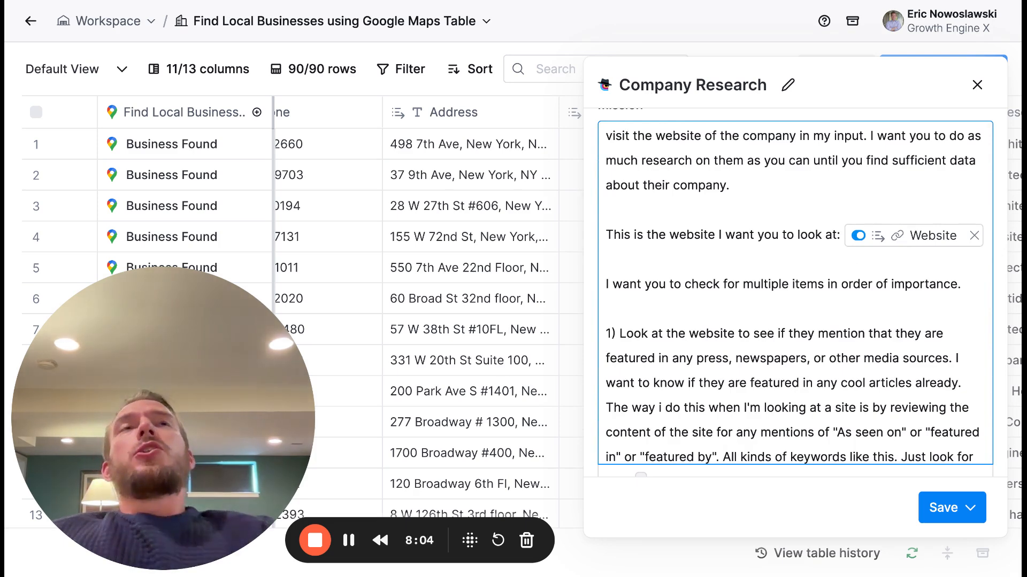
scroll(795, 293, "down", 15)
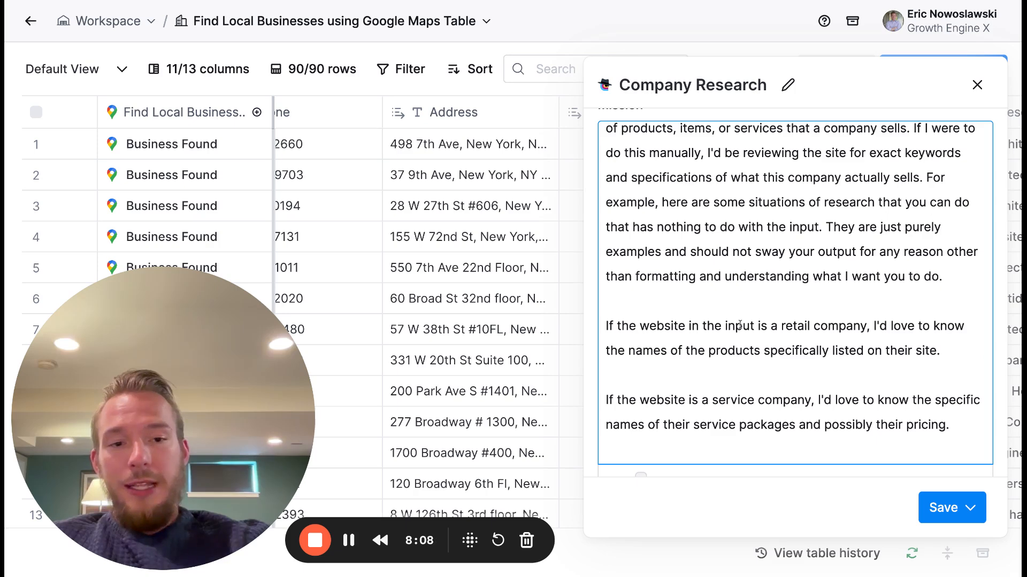
scroll(740, 325, "up", 1)
scroll(738, 318, "down", 4)
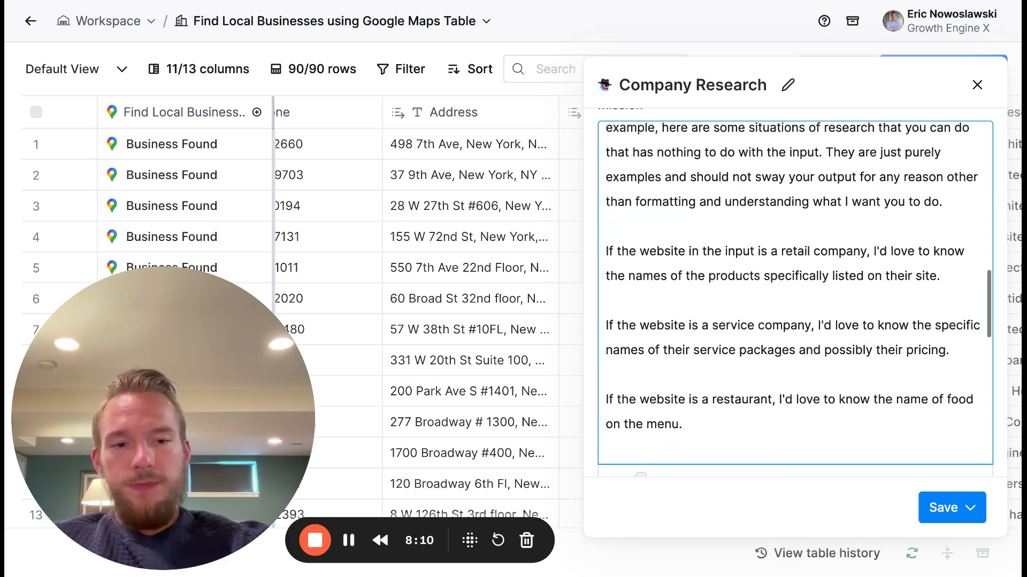
scroll(830, 338, "down", 5)
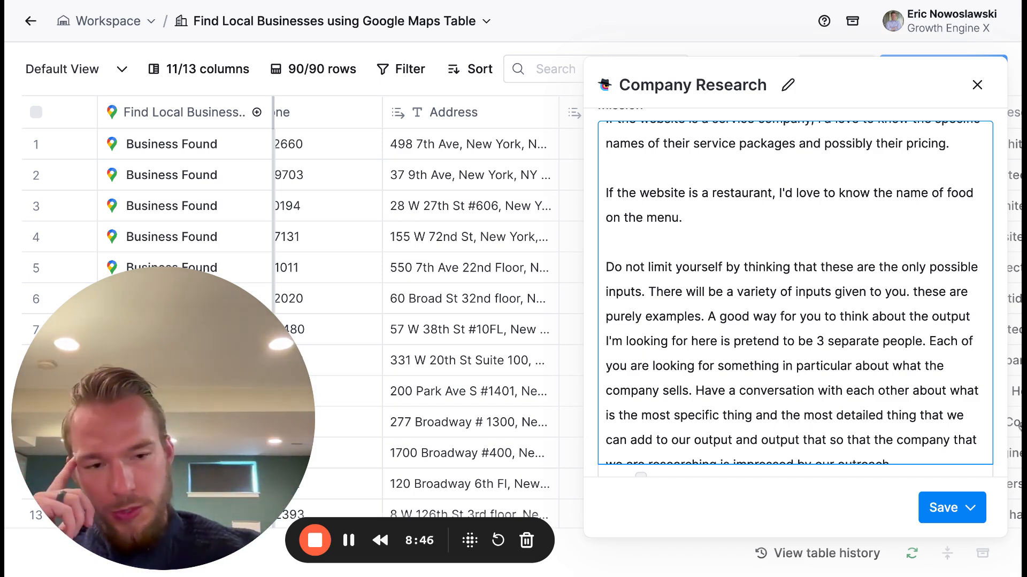
- Read the prompt's fallback item 4 and its closing instructions on priority order, permitted information source and taking time
scroll(911, 381, "down", 2)
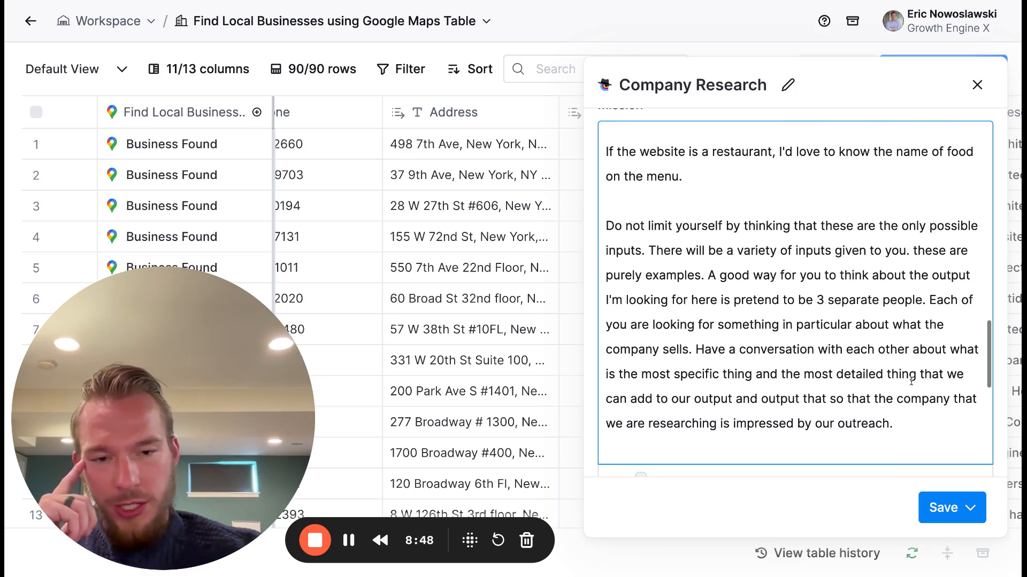
scroll(911, 381, "down", 7)
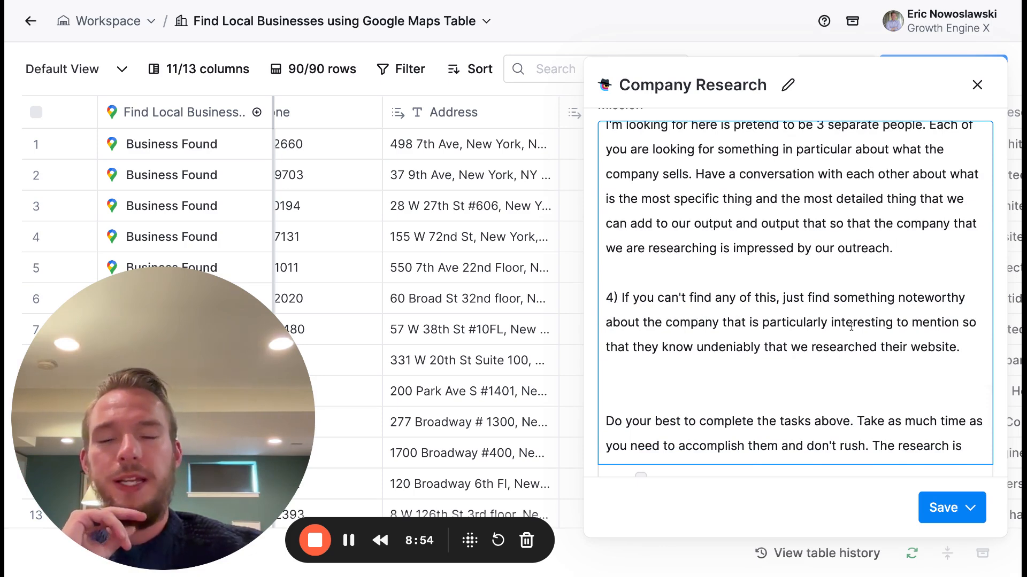
scroll(851, 327, "down", 1)
scroll(851, 326, "down", 8)
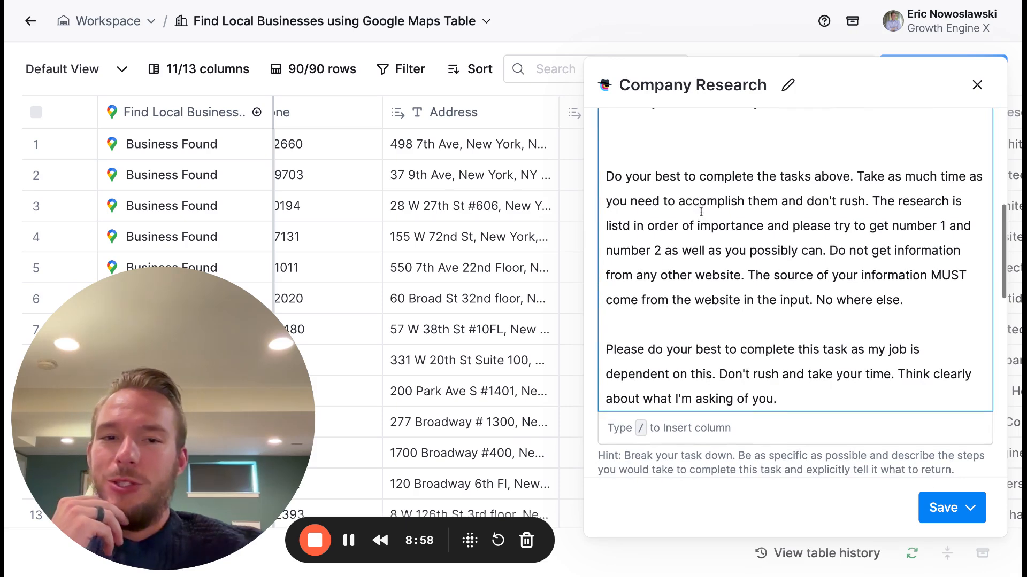
left_click_drag(607, 175, 785, 389)
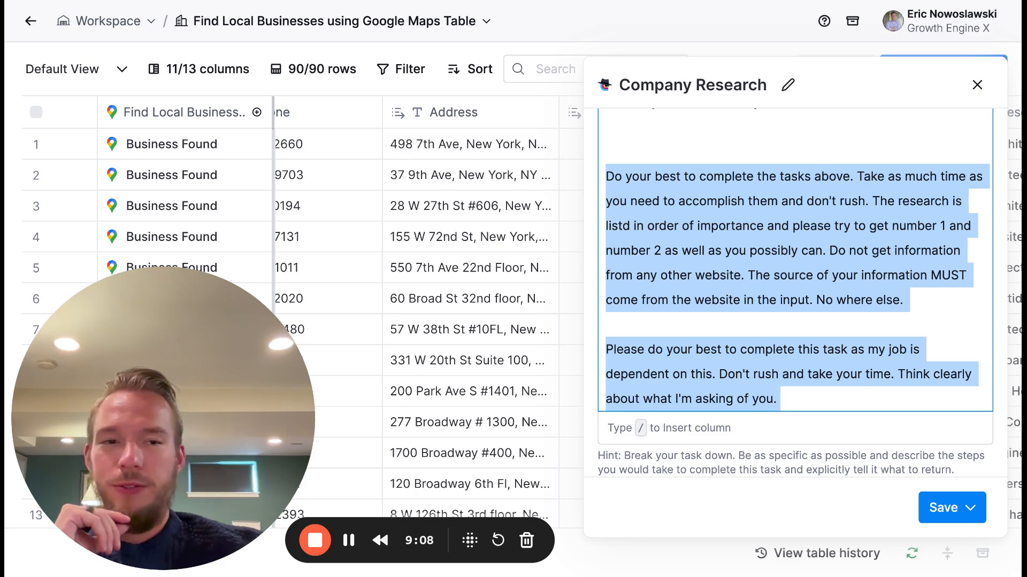
scroll(636, 369, "down", 1)
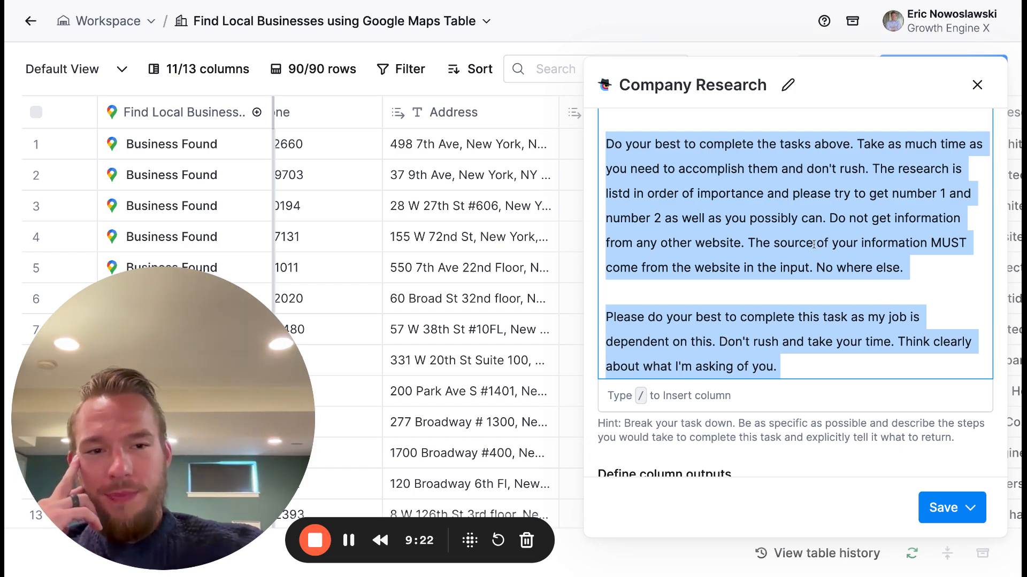
left_click(829, 217)
left_click_drag(829, 217, 842, 253)
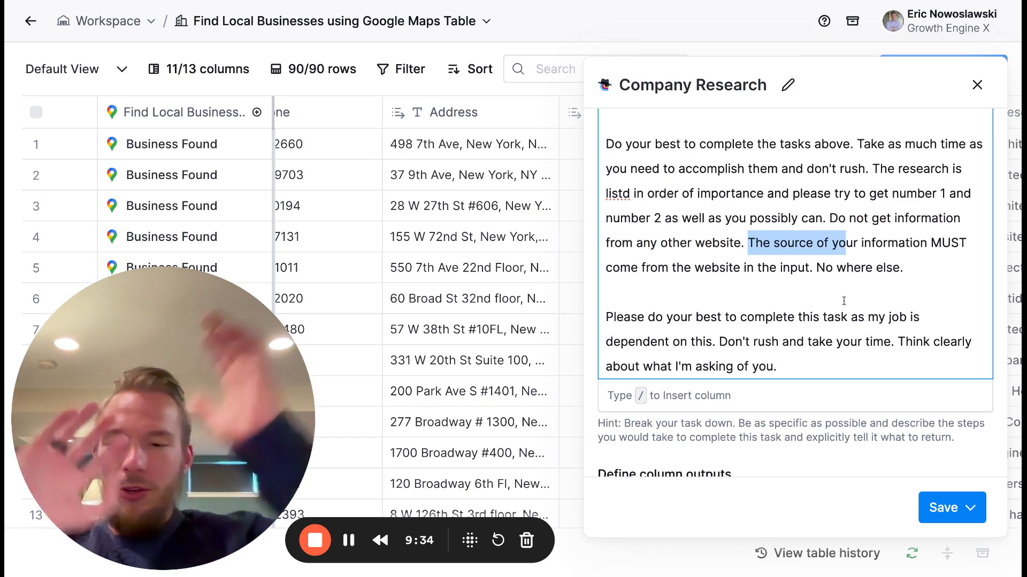
- Save the Company Research column and run it on 10 rows, bringing the research result columns into view
left_click(947, 508)
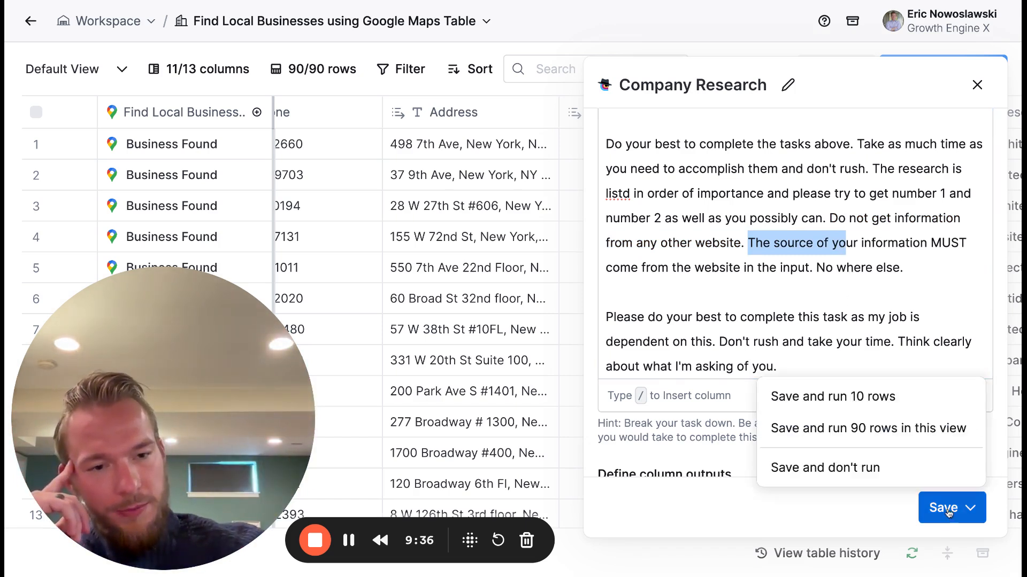
left_click(847, 396)
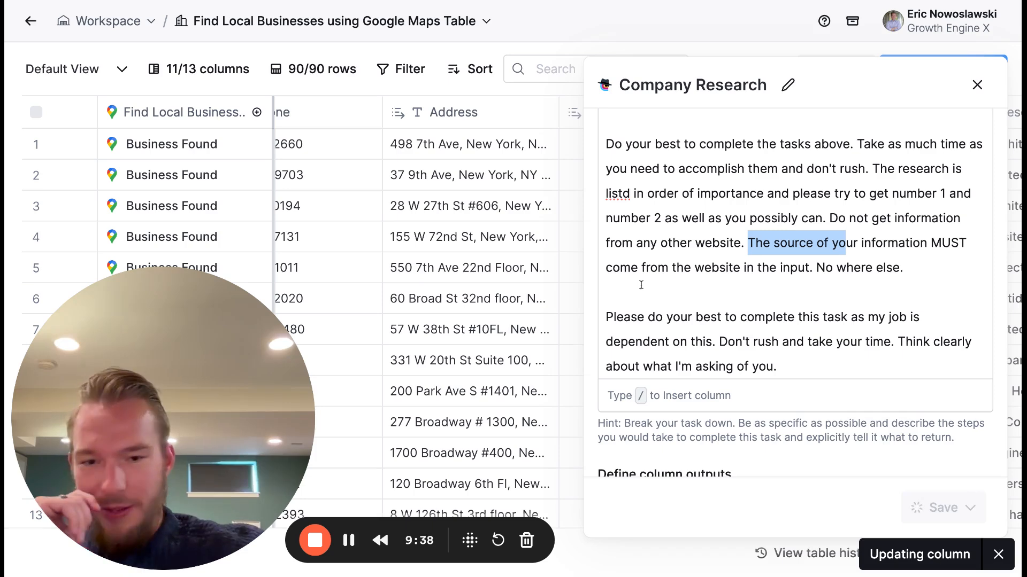
scroll(659, 282, "right", 7)
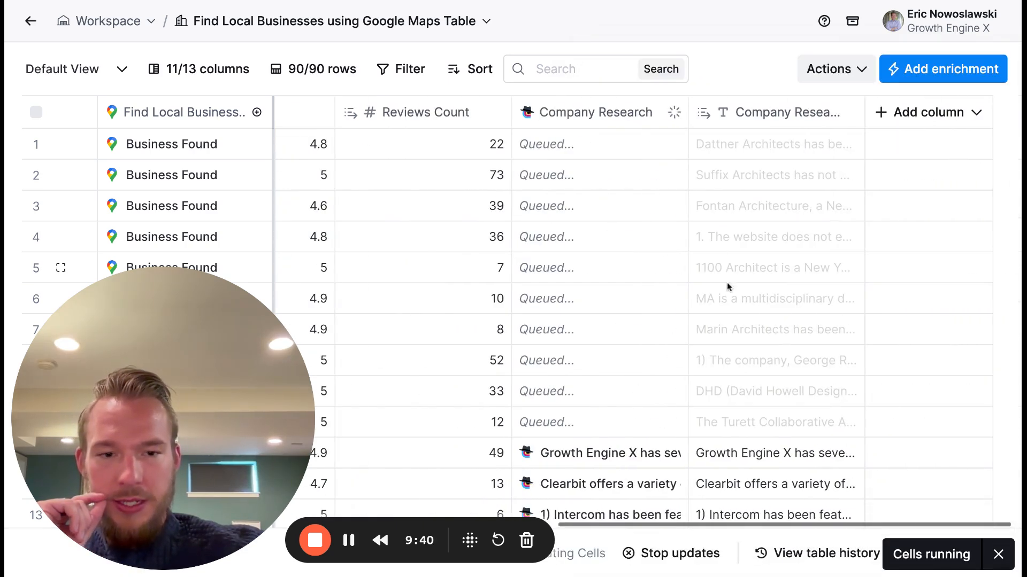
scroll(714, 356, "down", 2)
scroll(714, 357, "up", 2)
- Read the full research text for Dattner Architects in row 1 while the column reruns
left_click(758, 154)
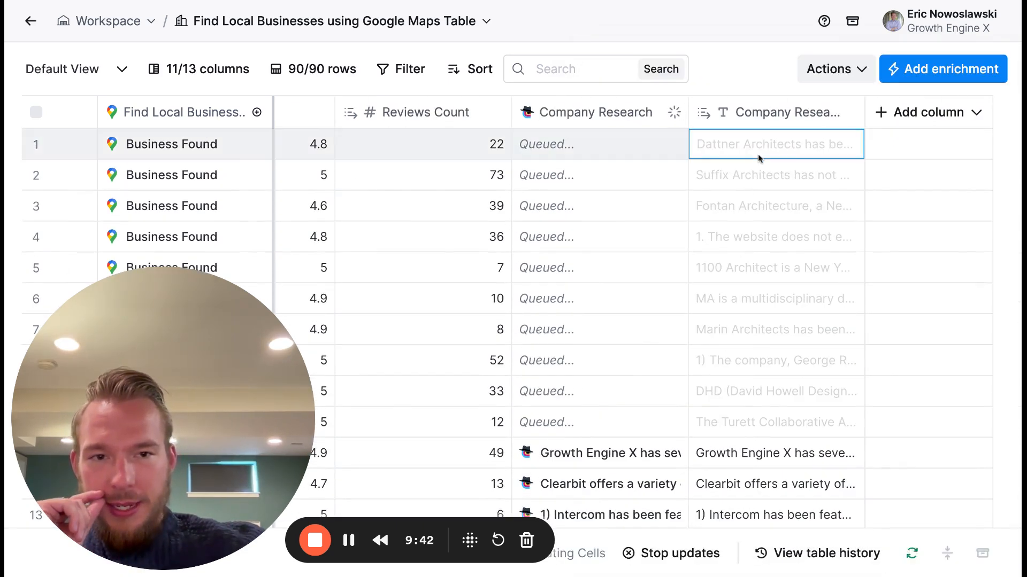
left_click(758, 154)
scroll(771, 187, "down", 2)
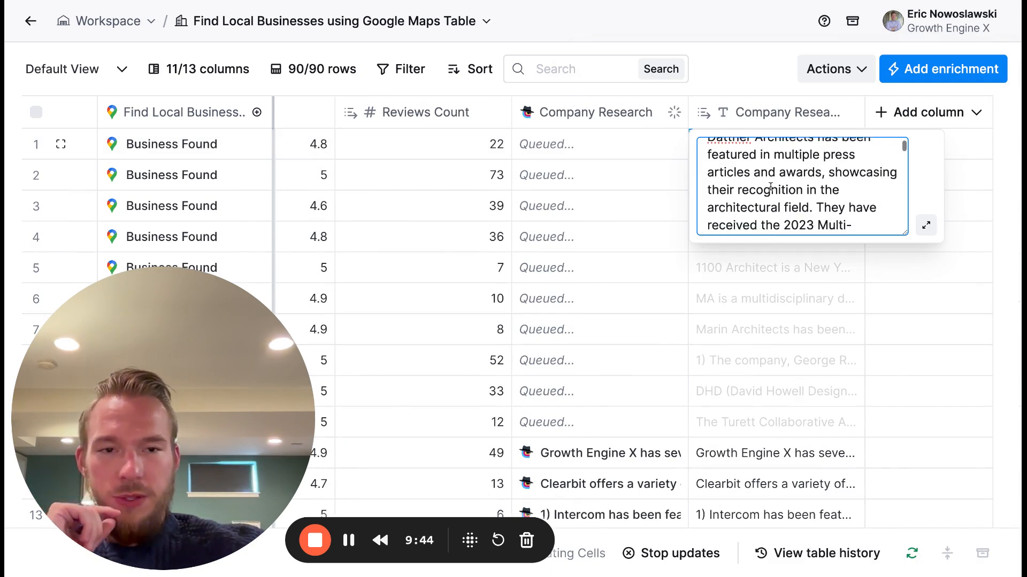
scroll(770, 186, "up", 2)
scroll(770, 186, "down", 1)
scroll(802, 186, "down", 5)
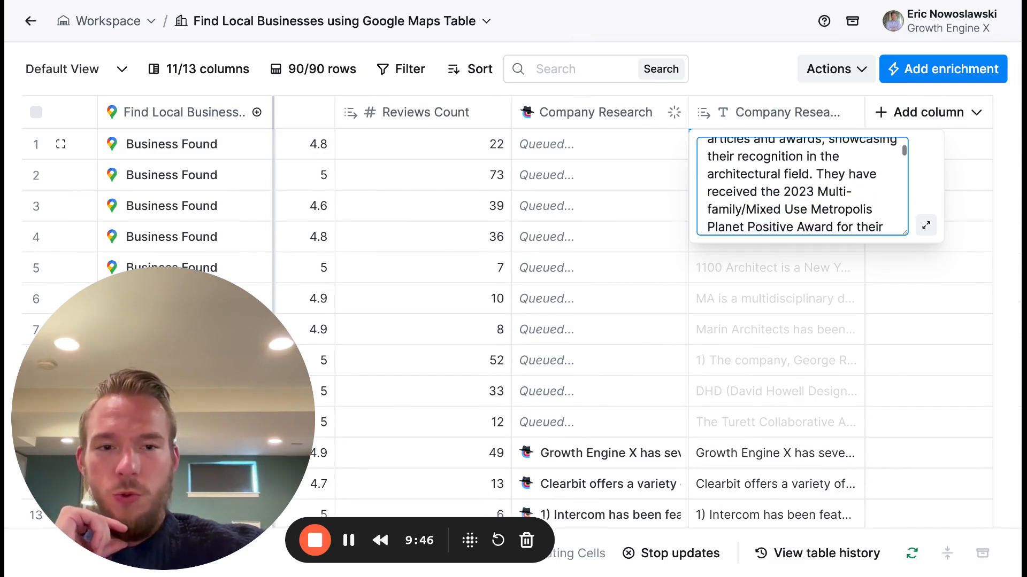
scroll(802, 186, "down", 6)
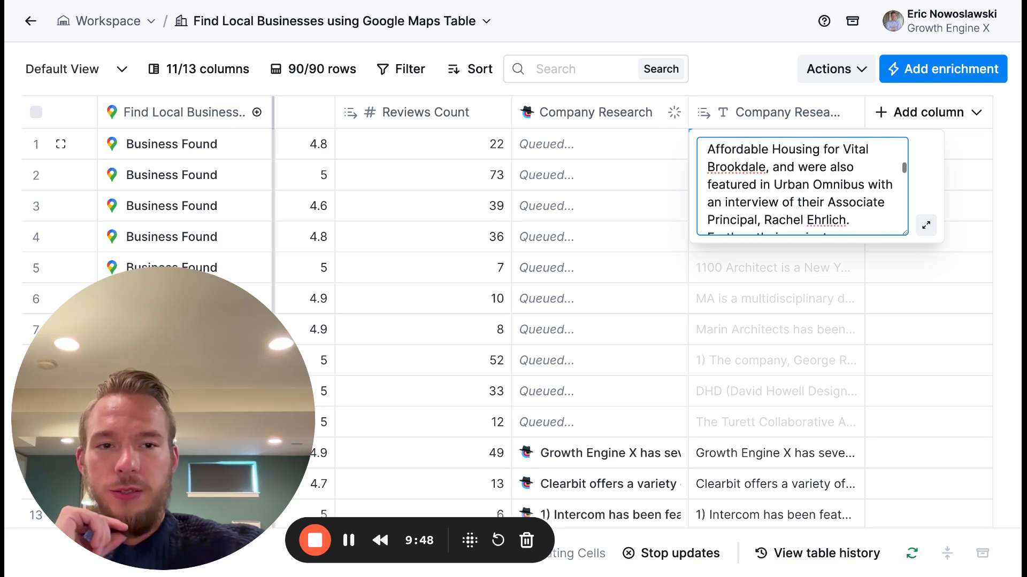
scroll(802, 186, "down", 6)
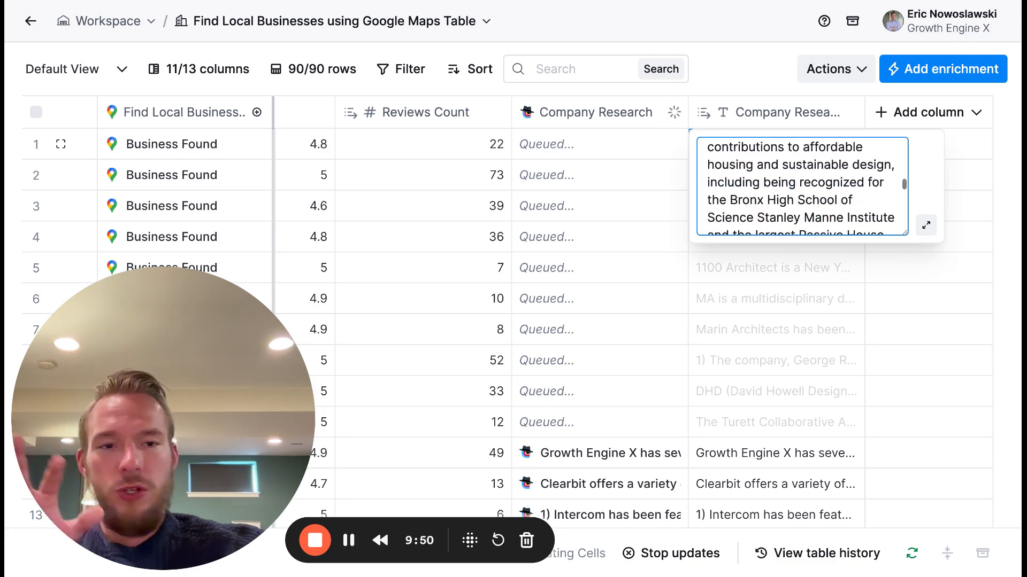
- Read the research text for the multidisciplinary design practice MA in row 6
left_click(765, 302)
left_click(766, 304)
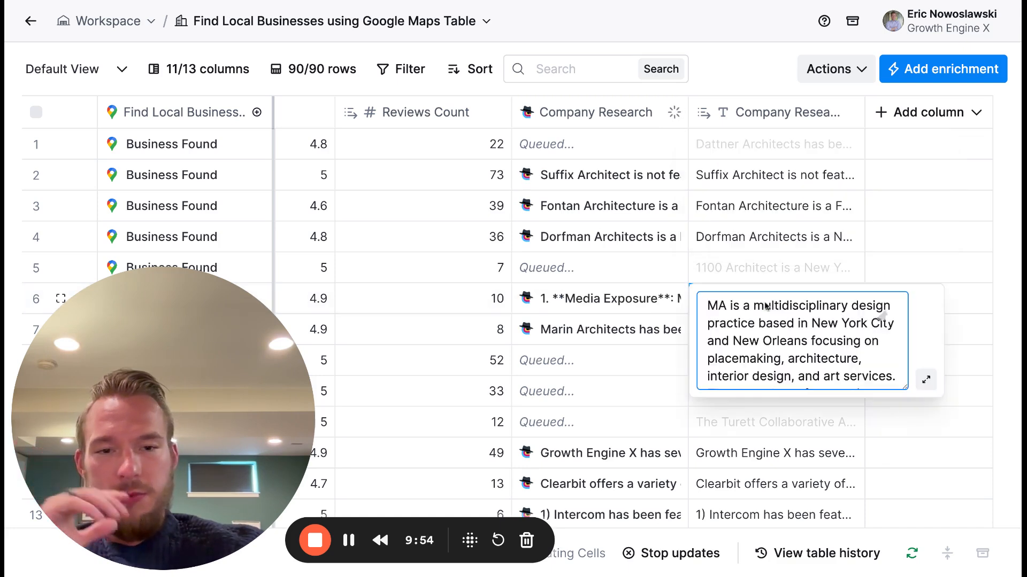
scroll(881, 317, "down", 3)
scroll(881, 317, "down", 5)
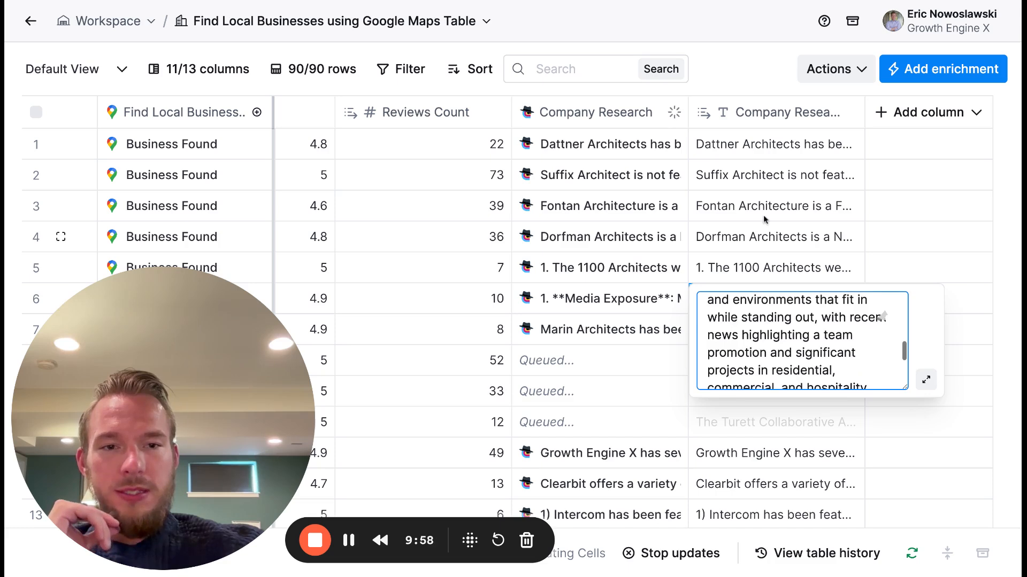
- Read the regenerated research text for Dattner Architects in row 1 and close the cell
left_click(763, 154)
scroll(771, 171, "down", 1)
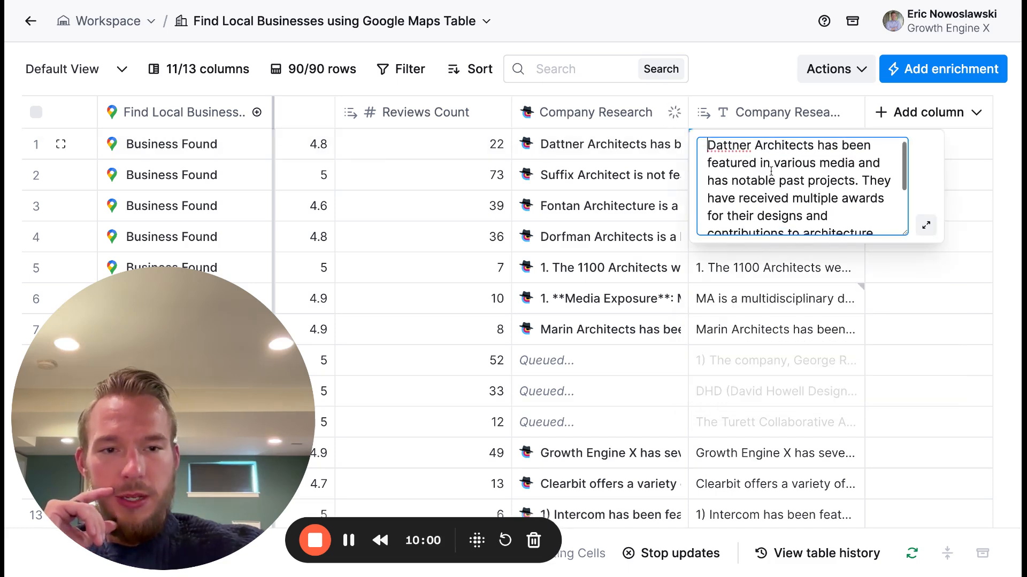
scroll(771, 171, "down", 2)
scroll(771, 171, "up", 3)
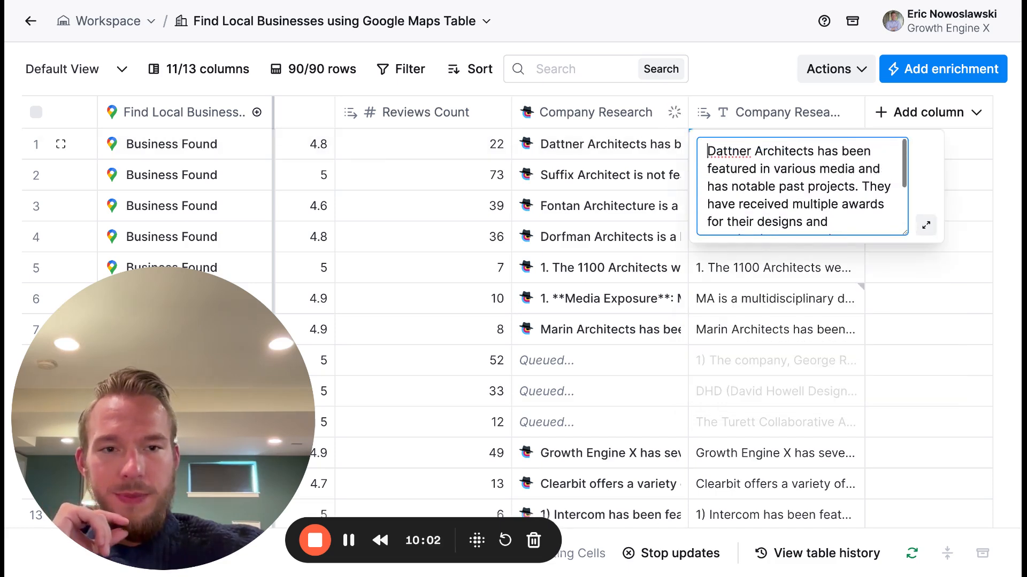
scroll(771, 171, "down", 3)
left_click(748, 88)
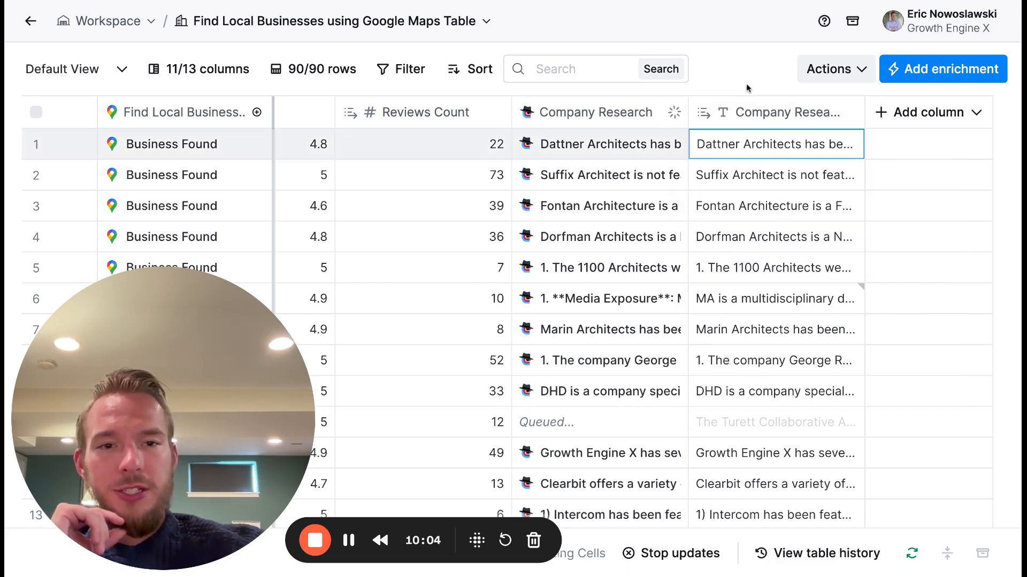
- Read the regenerated research text for Suffix Architect in row 2 through to its services
double_click(747, 171)
scroll(770, 199, "down", 2)
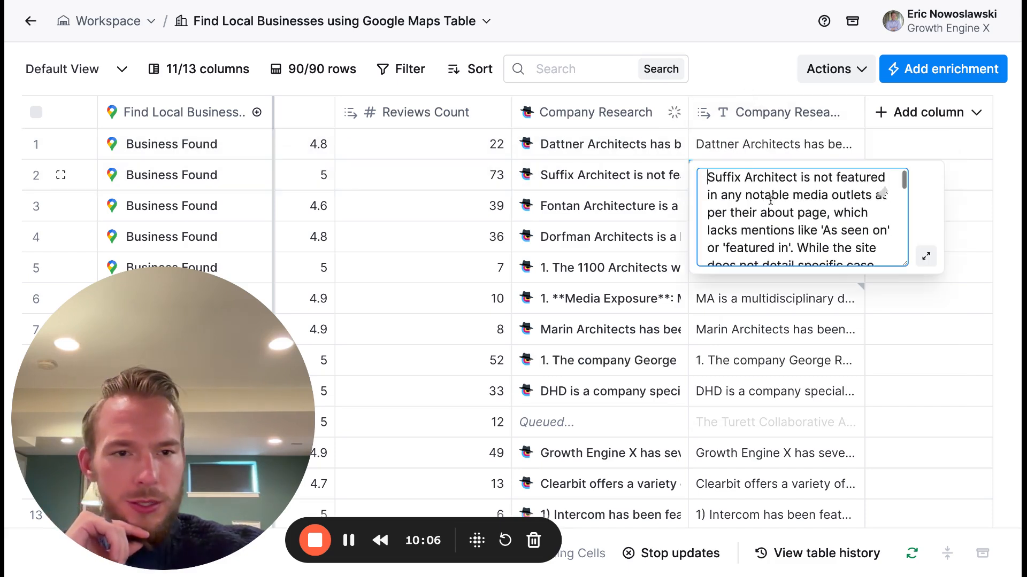
scroll(769, 200, "down", 5)
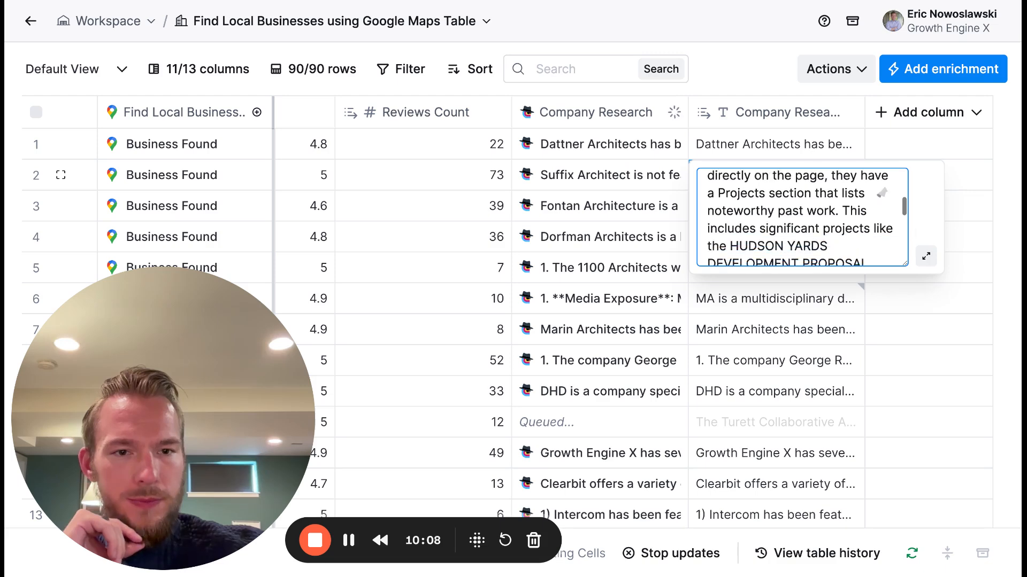
scroll(884, 193, "down", 2)
scroll(880, 192, "down", 3)
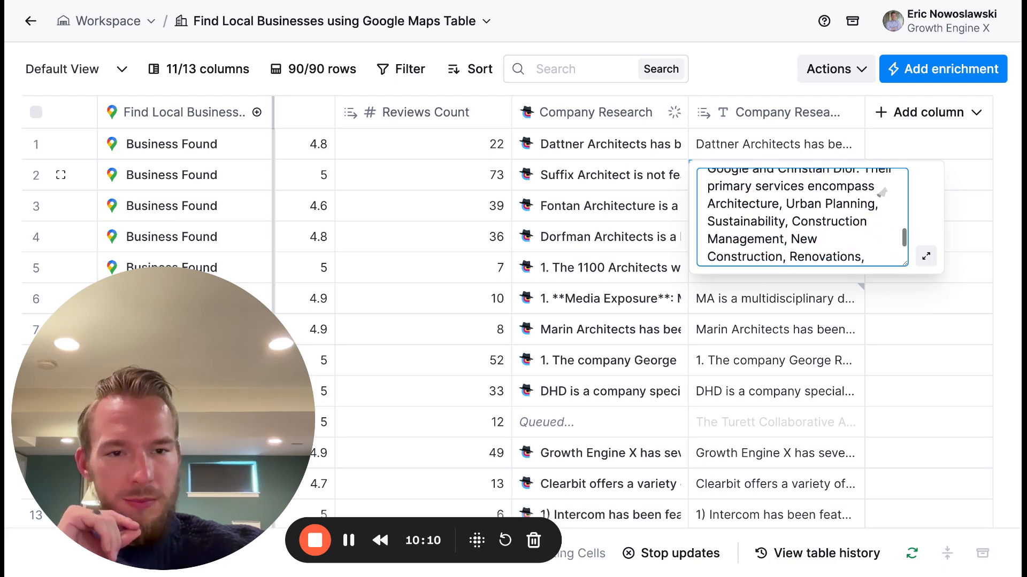
scroll(767, 278, "down", 2)
- Examine the numbered research result in row 8, covering media features, past projects and services
left_click(766, 278)
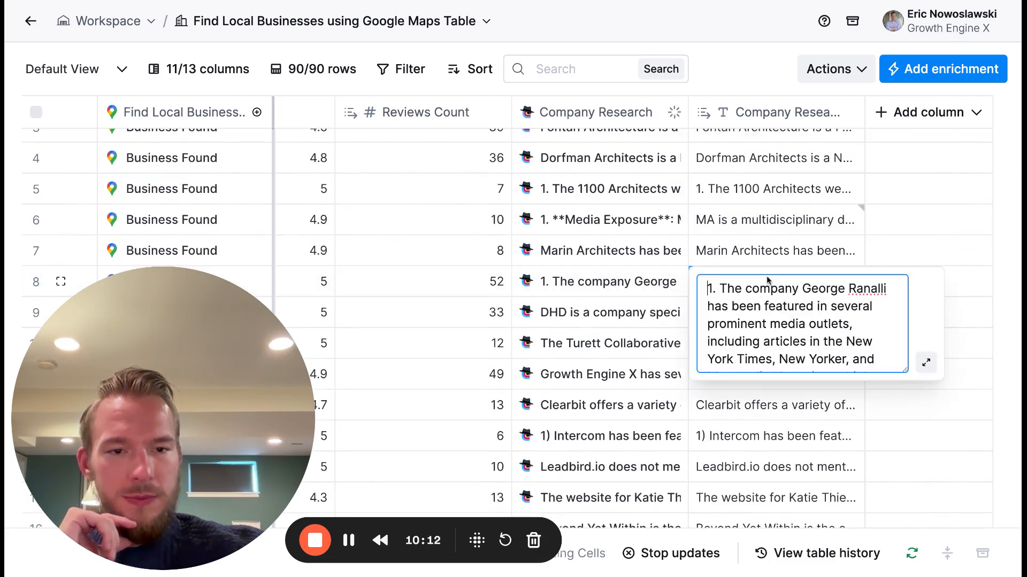
scroll(881, 300, "down", 5)
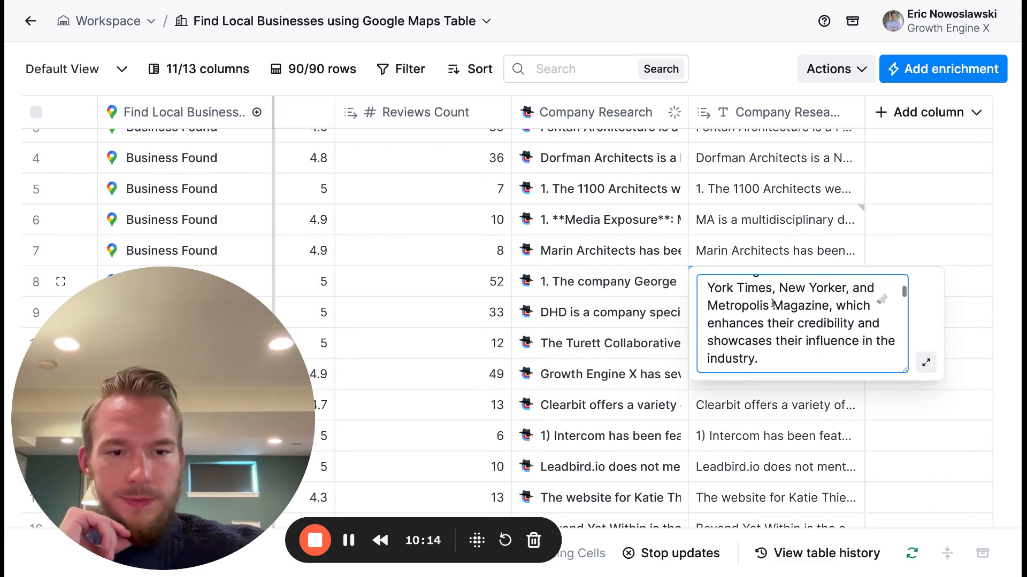
scroll(882, 299, "down", 5)
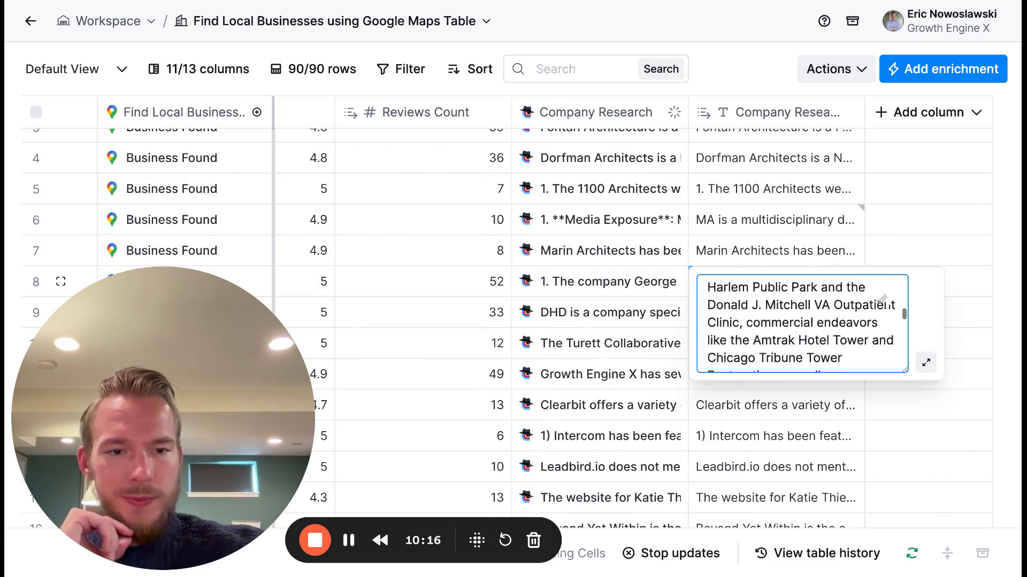
scroll(881, 299, "down", 5)
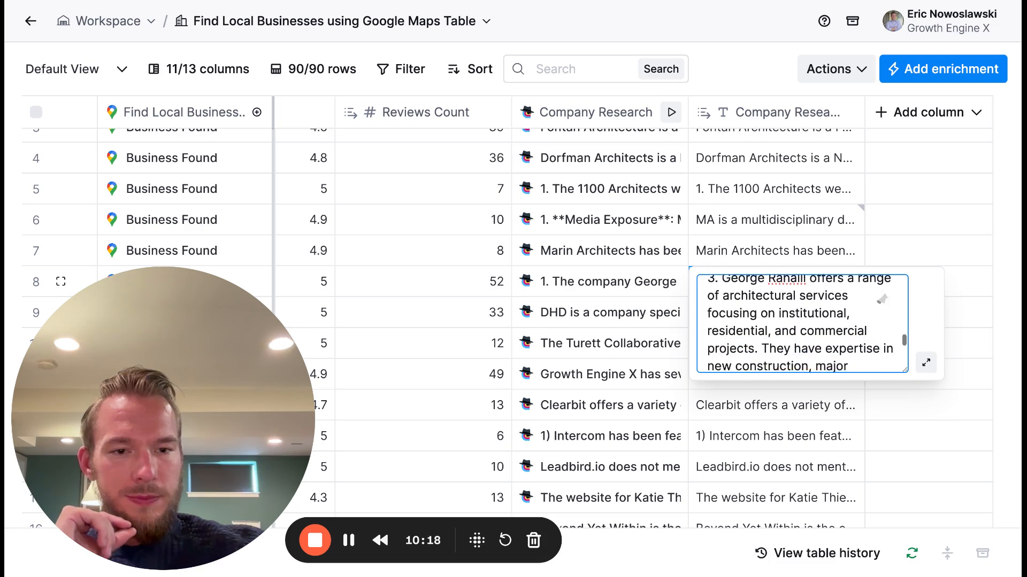
scroll(882, 299, "down", 5)
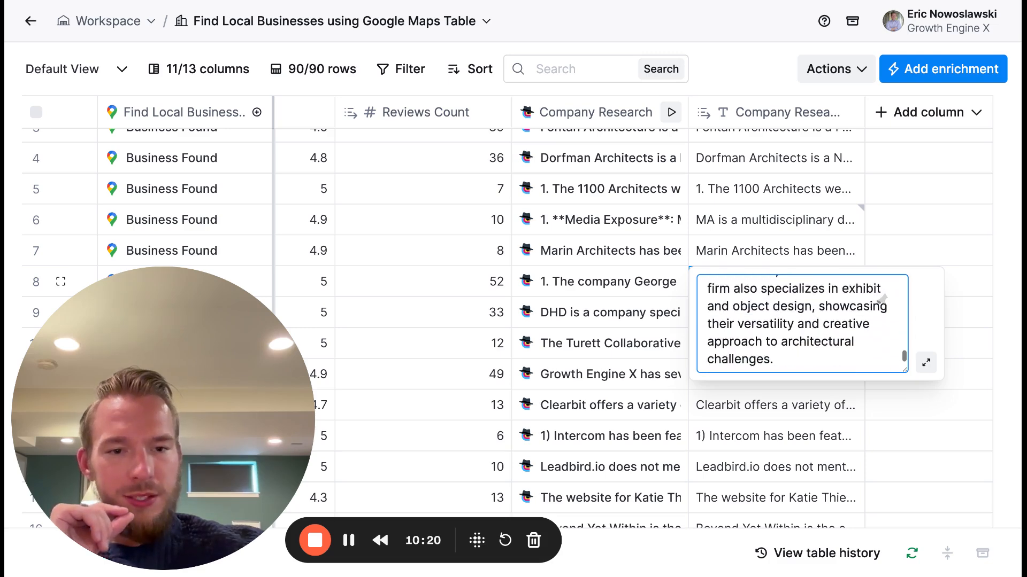
scroll(772, 257, "up", 5)
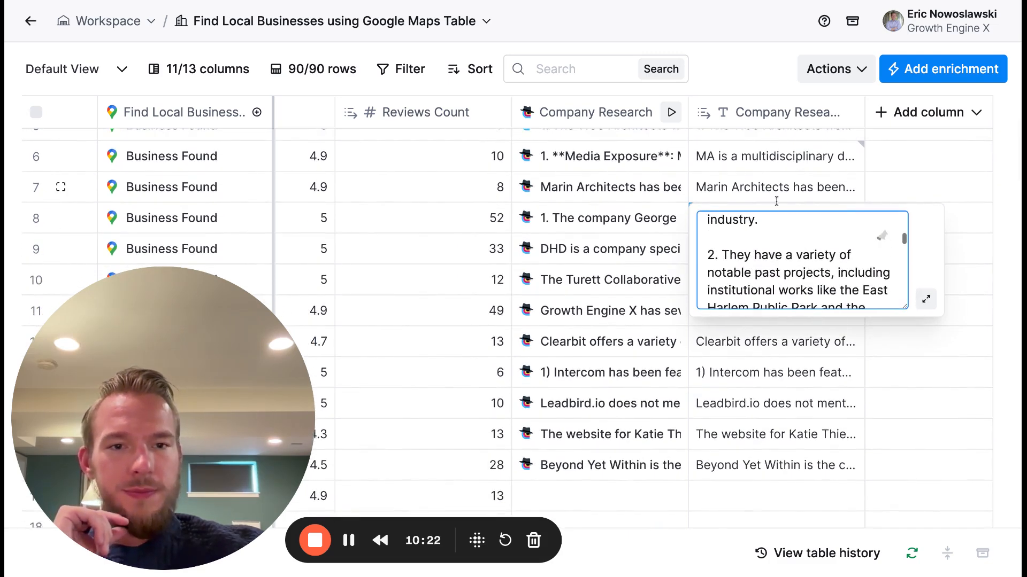
scroll(779, 198, "up", 3)
- Read the regenerated research text for Fontan Architecture in row 3 through to its end
left_click(779, 156)
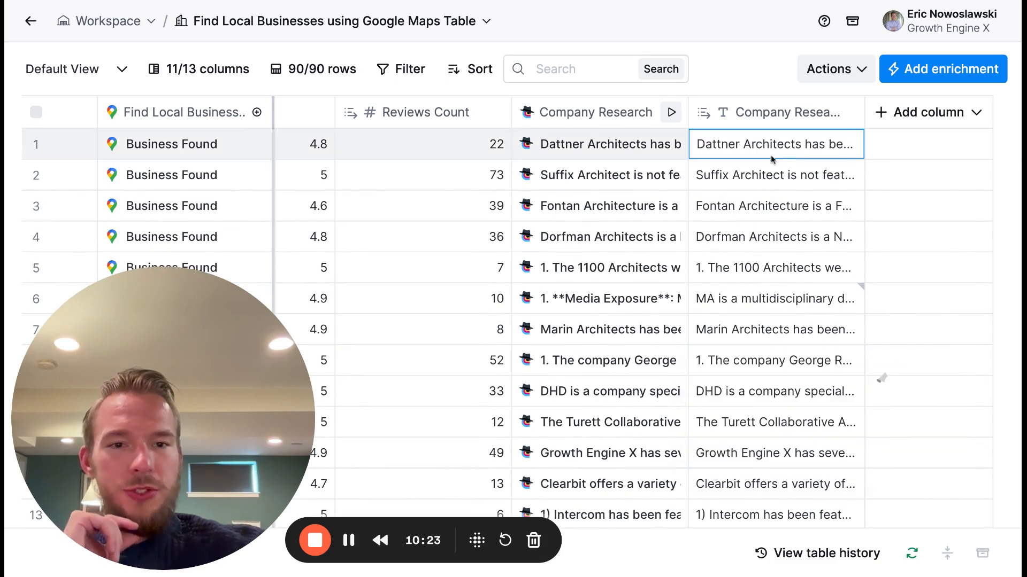
double_click(753, 212)
scroll(762, 227, "down", 5)
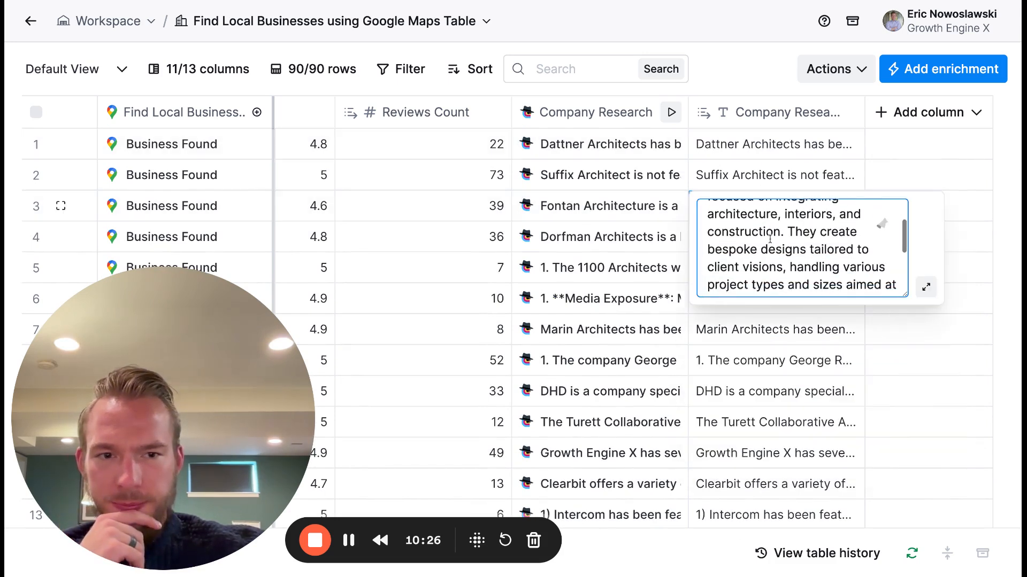
scroll(770, 238, "down", 2)
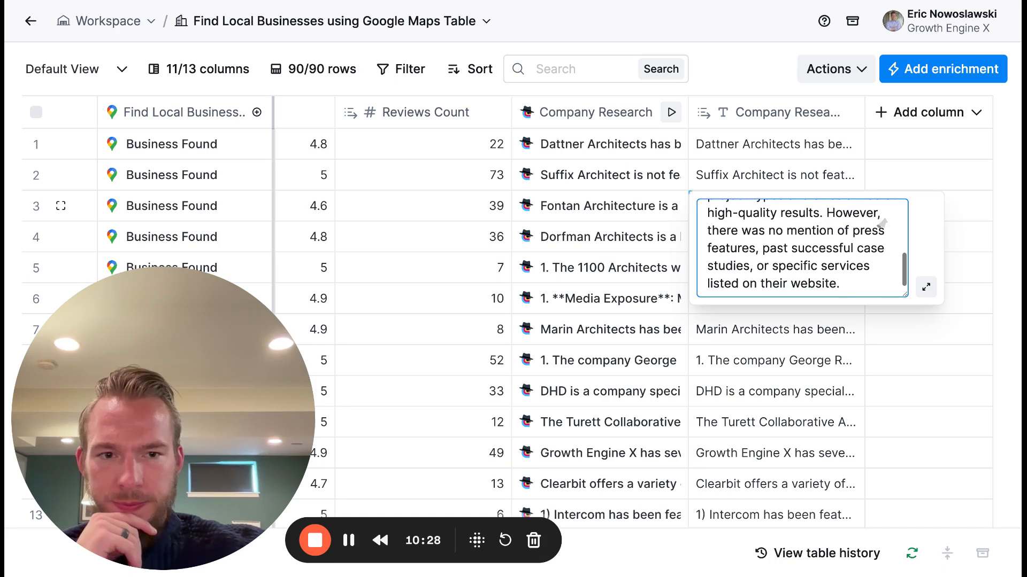
- Rerun the company research for row 1 and open the Company Research column for editing at the end of its mission prompt
left_click(675, 144)
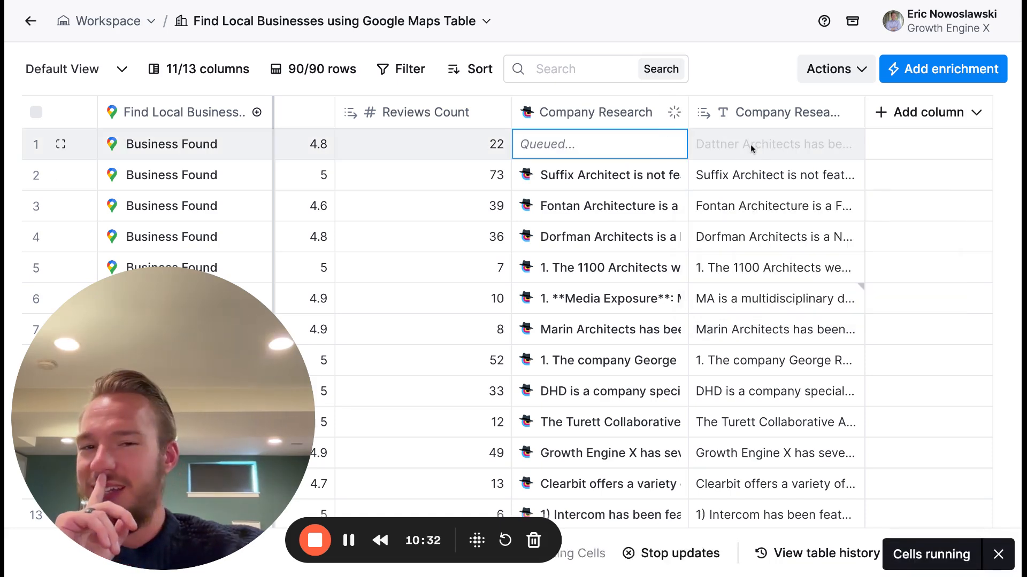
left_click(612, 107)
left_click(594, 181)
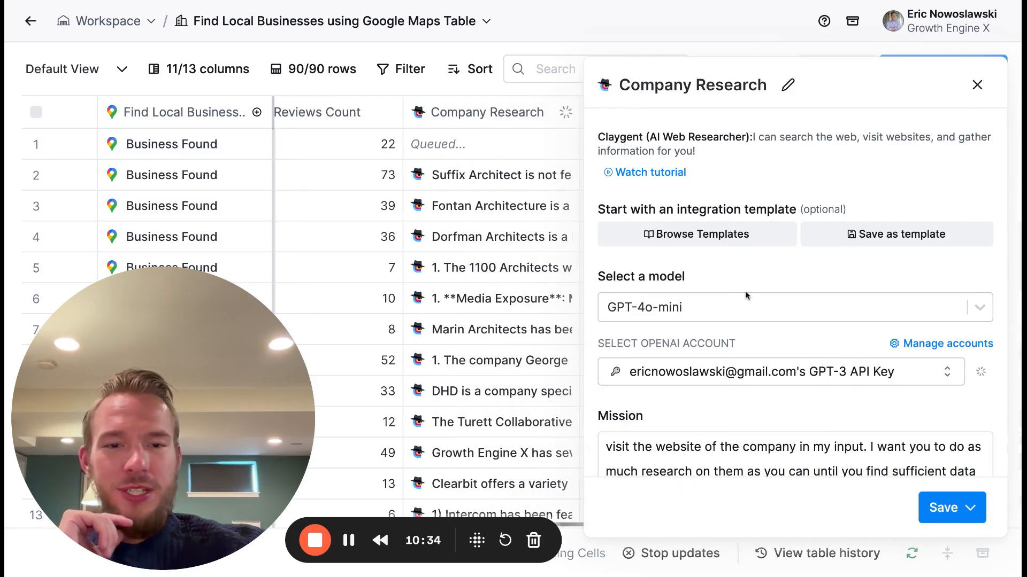
scroll(747, 295, "down", 6)
scroll(747, 295, "down", 15)
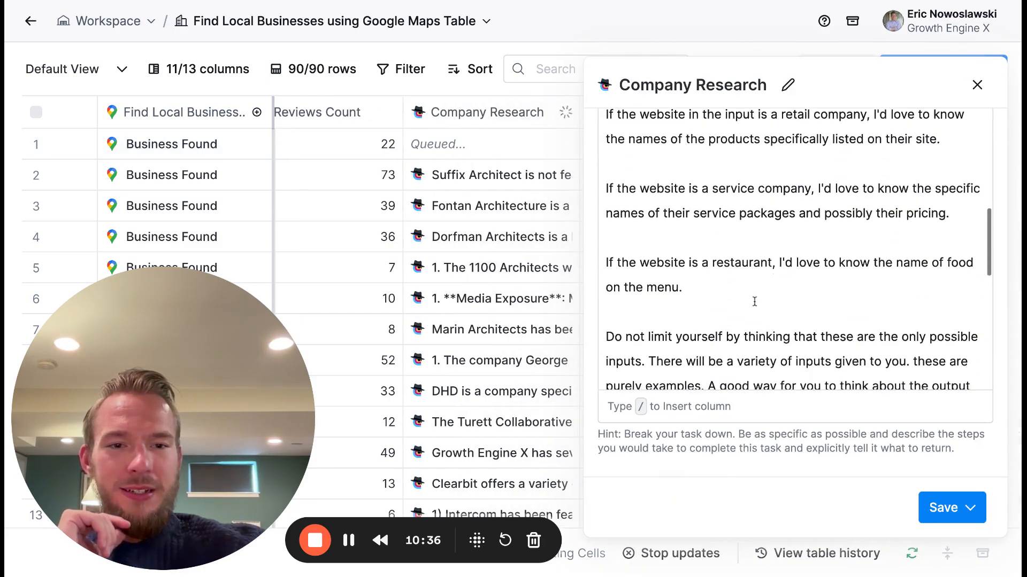
scroll(755, 302, "down", 2)
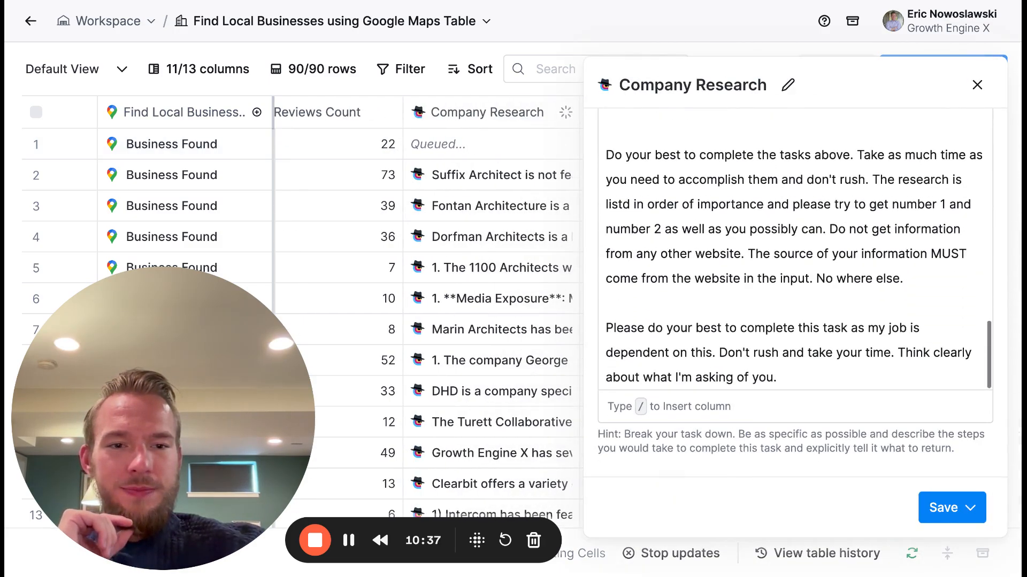
left_click(781, 374)
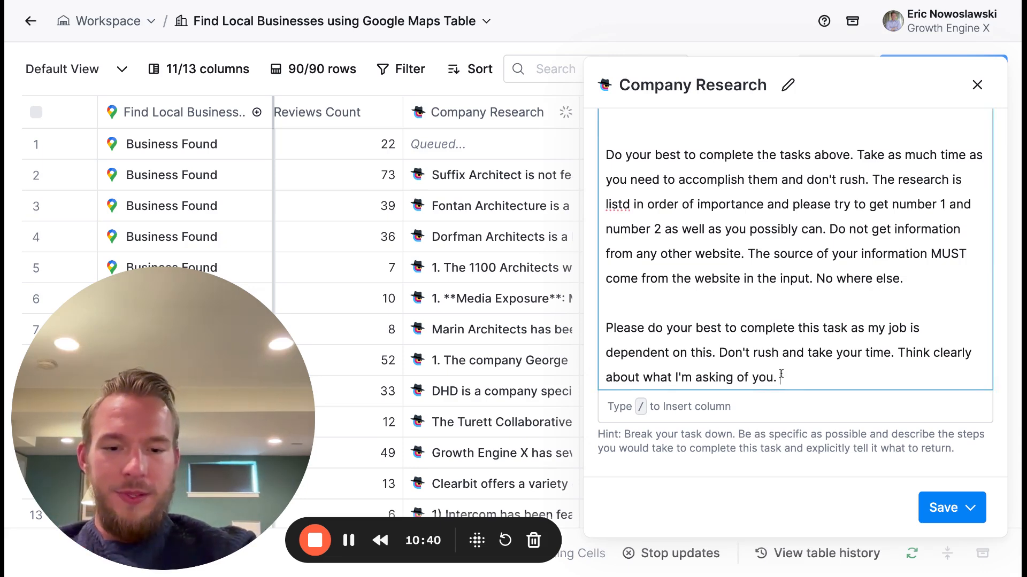
type("Output")
key("BackSpace")
key("BackSpace")
key("BackSpace")
key("BackSpace")
key("BackSpace")
key("BackSpace")
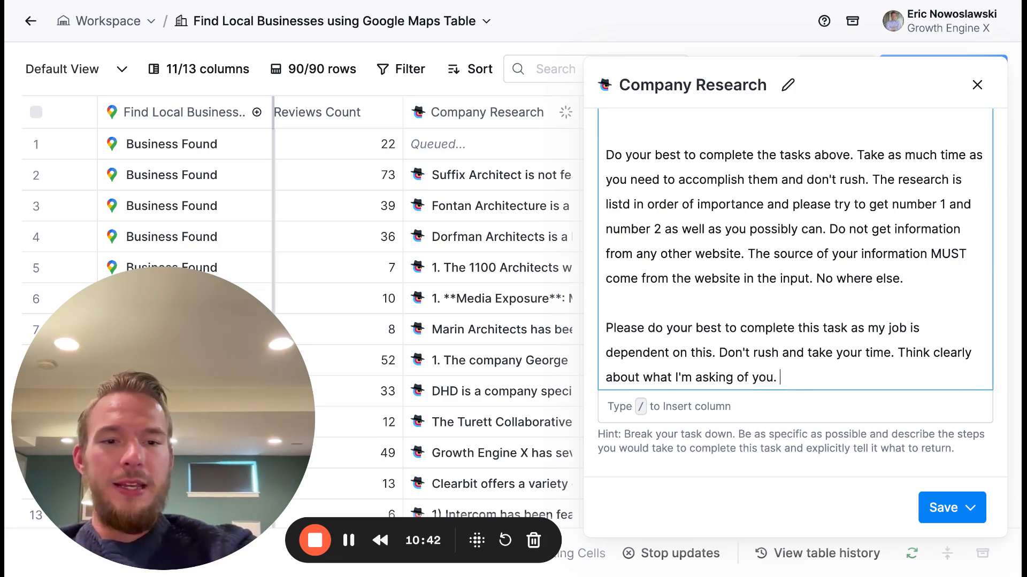
- Append "Create an output with as much detail as possible" to the end of the Company Research mission prompt
type("Crae")
key("BackSpace")
key("BackSpace")
type("eate")
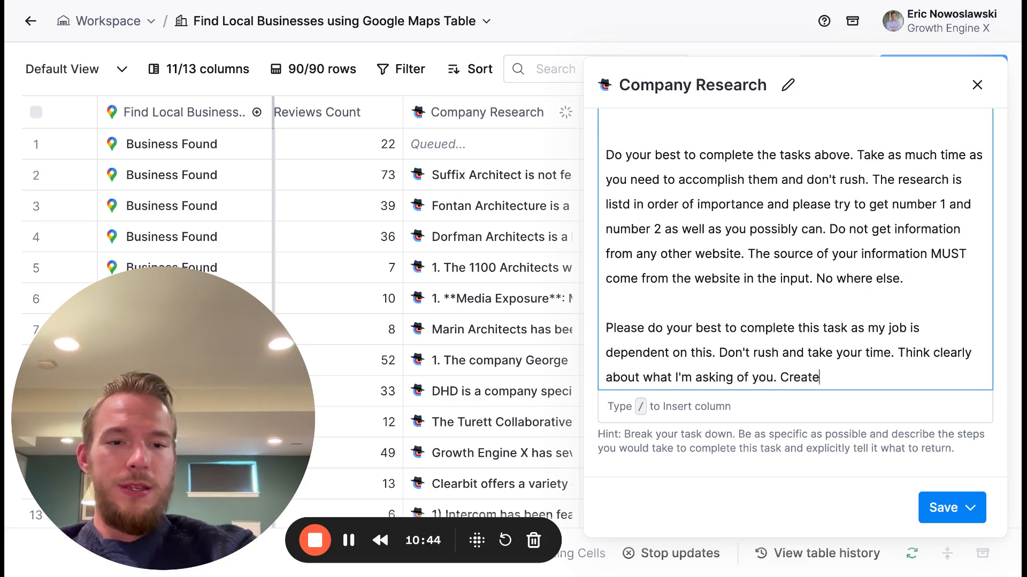
type(" an output with as mu")
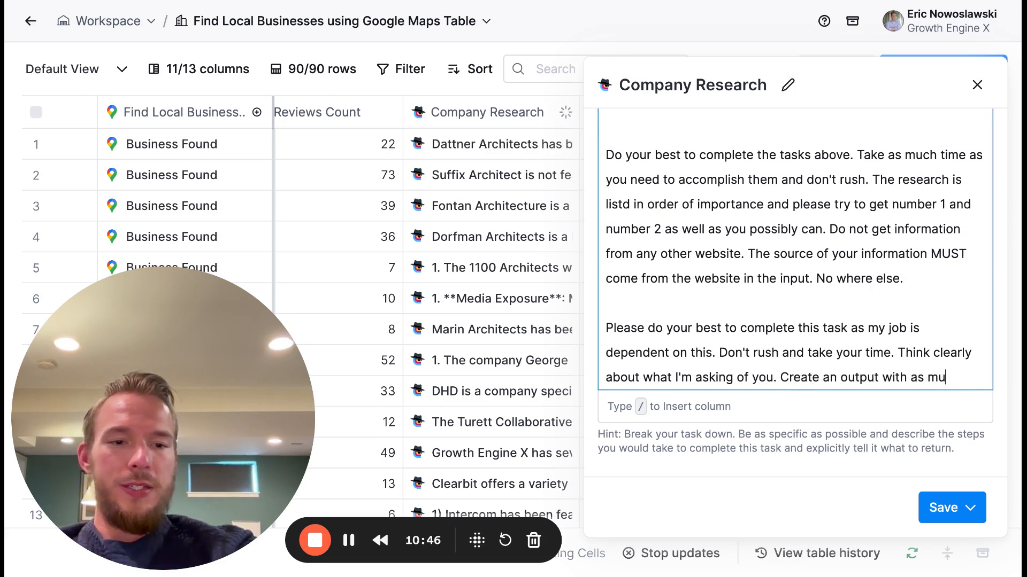
type("ch de")
key("BackSpace")
type("deatil a")
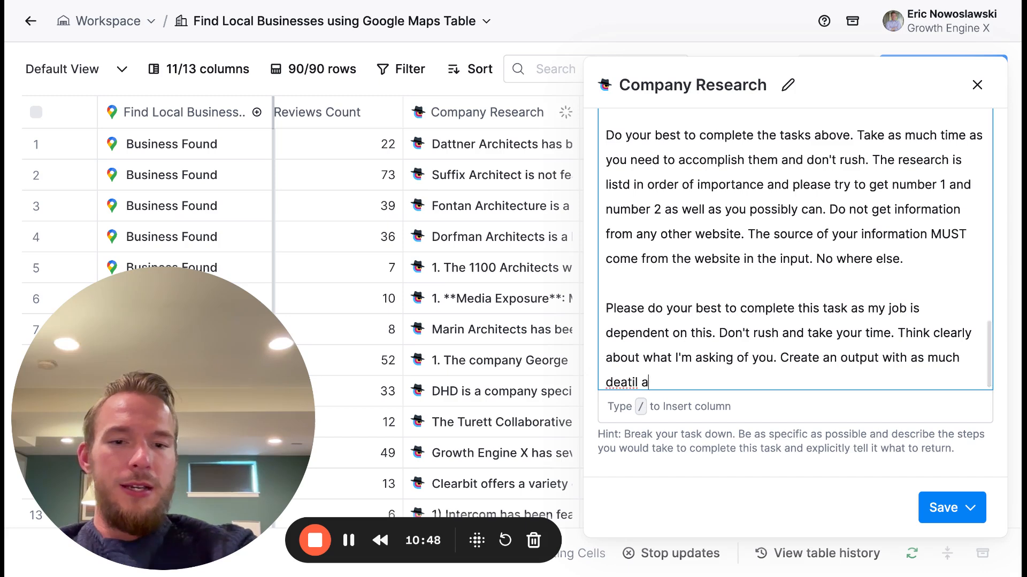
key("BackSpace")
key("BackSpace")
key("BackSpace")
key("BackSpace")
type("tail a")
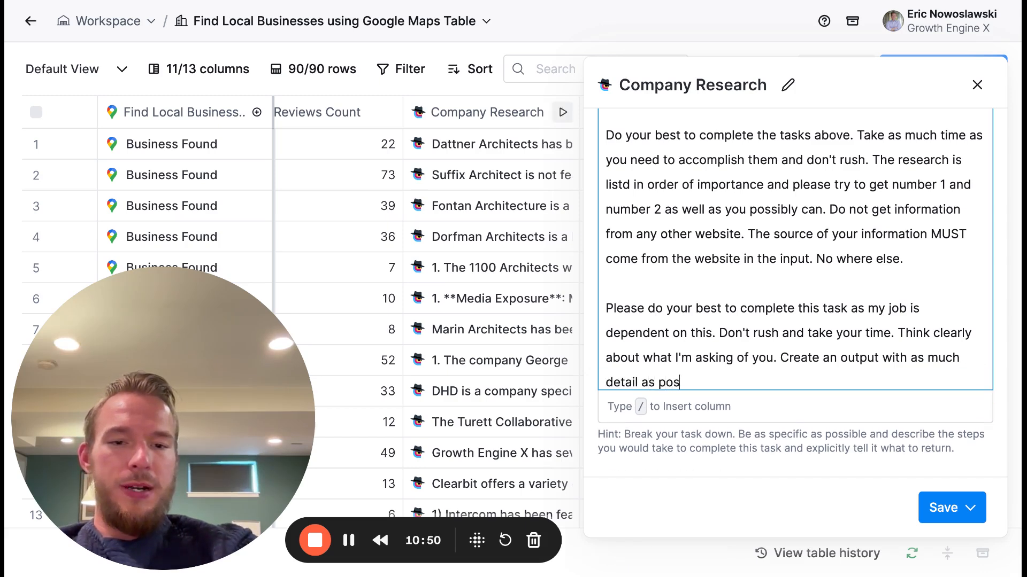
key("BackSpace")
key("BackSpace")
key("BackSpace")
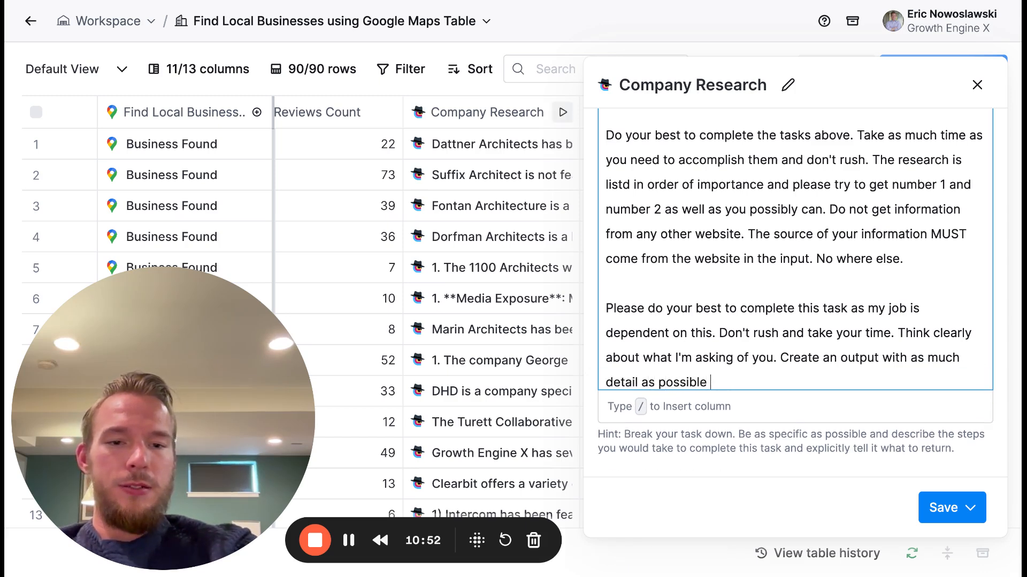
- Complete the prompt's last sentence with "and don't be afraid to give as much information as you can as long as you are 100% confident that it is true."
type("and don't be afraid")
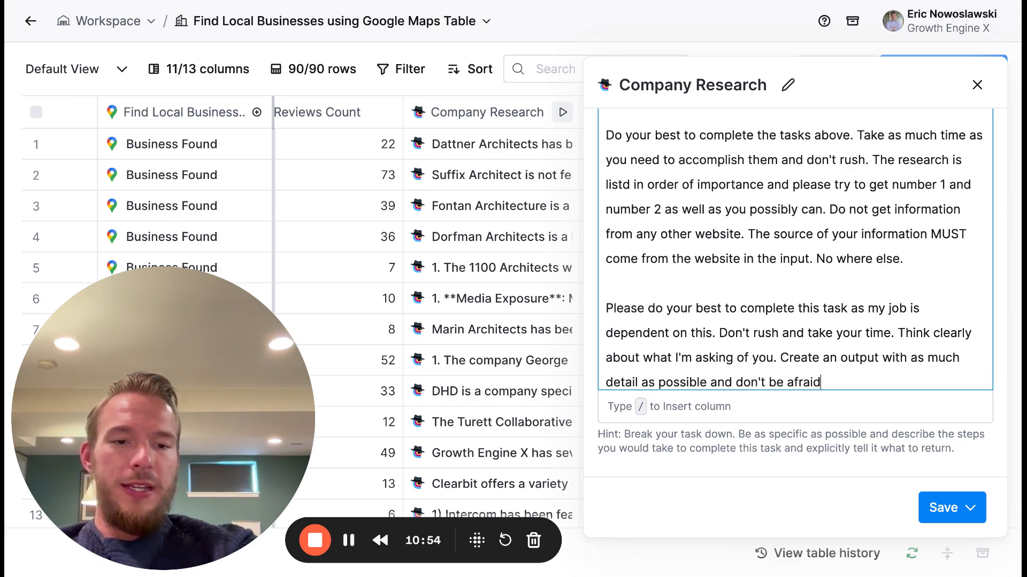
type(" to give as much info")
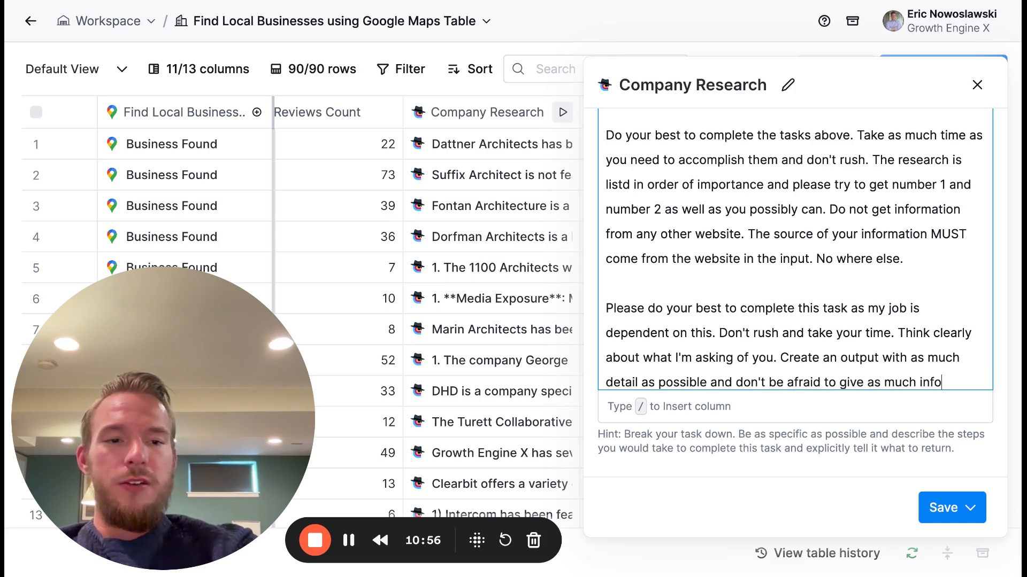
type("rmation as yo ucan")
key("BackSpace")
key("BackSpace")
key("BackSpace")
key("BackSpace")
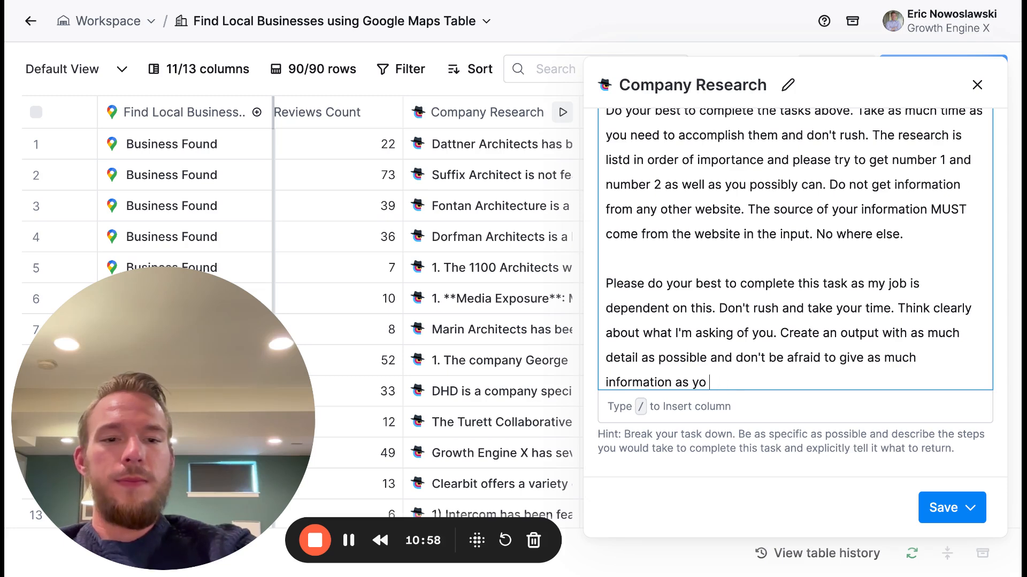
key("BackSpace")
type("u can as long as you are 100% confident that is")
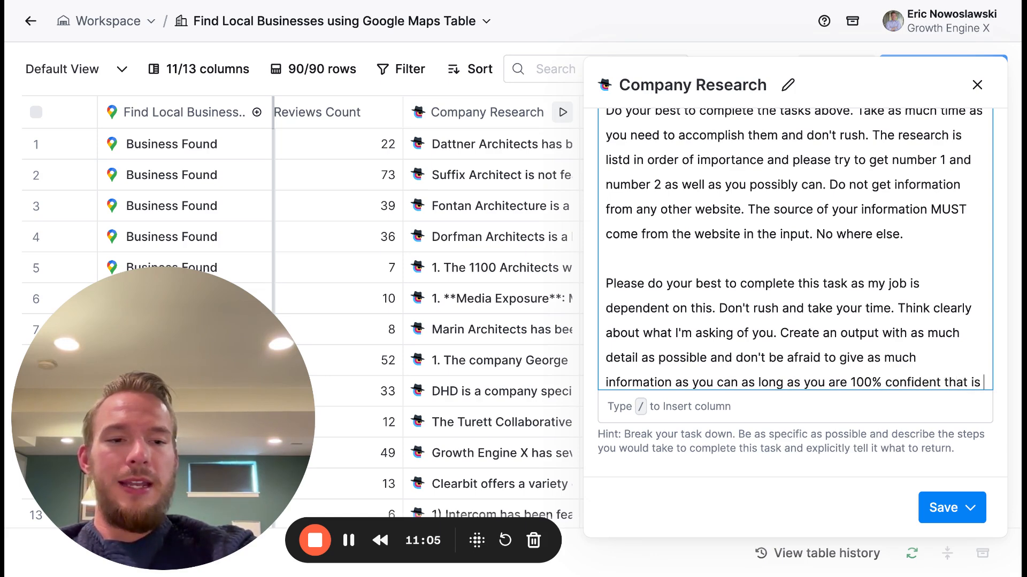
key("BackSpace")
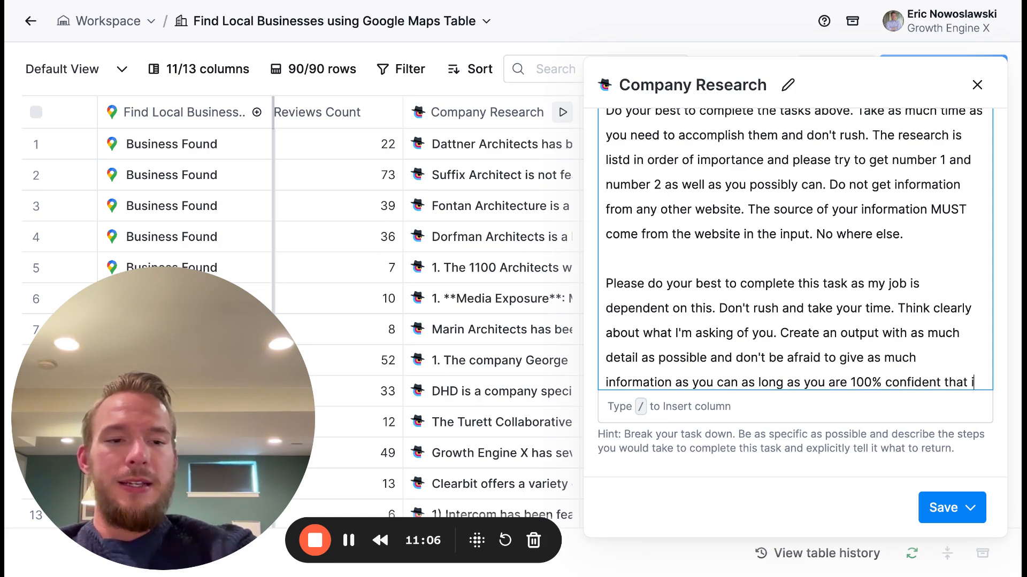
type("t is true.")
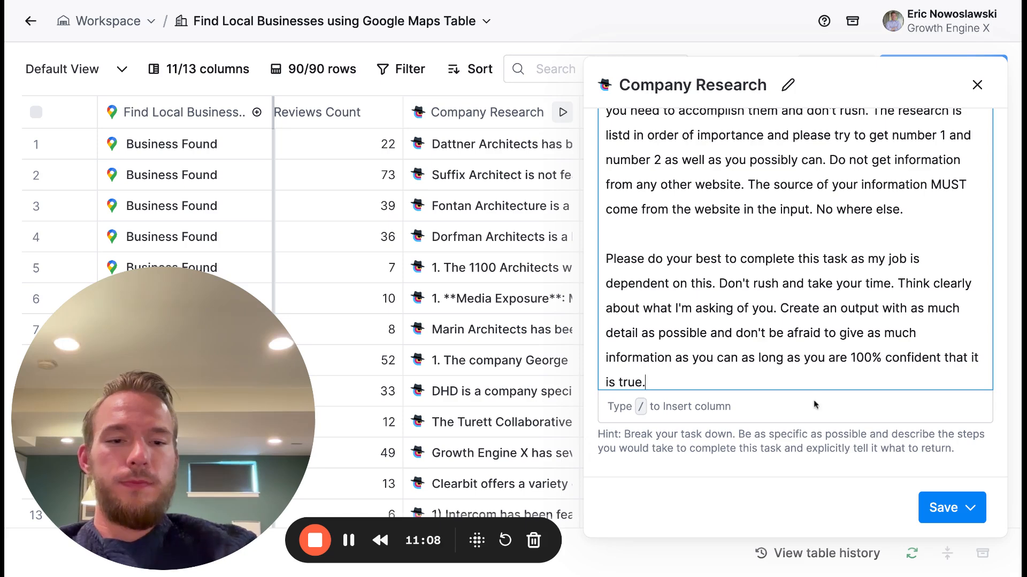
- Save the Company Research column with the extended prompt and rerun it on the first 10 rows
left_click(938, 506)
left_click(889, 408)
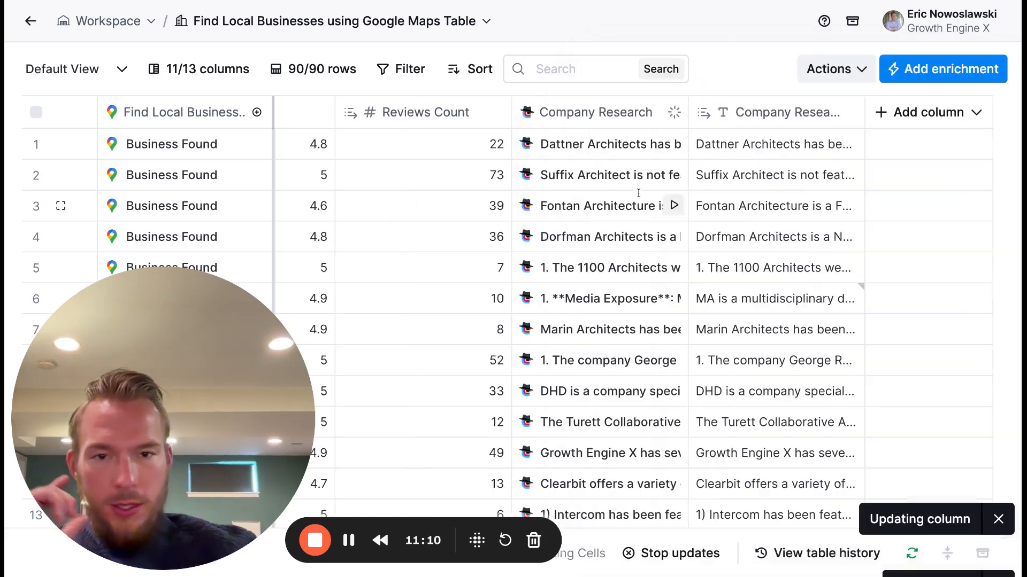
- Check the media and awards text in row 1's extracted research cell, and reset row 6's overridden cell to its generated value
double_click(736, 157)
scroll(754, 191, "down", 1)
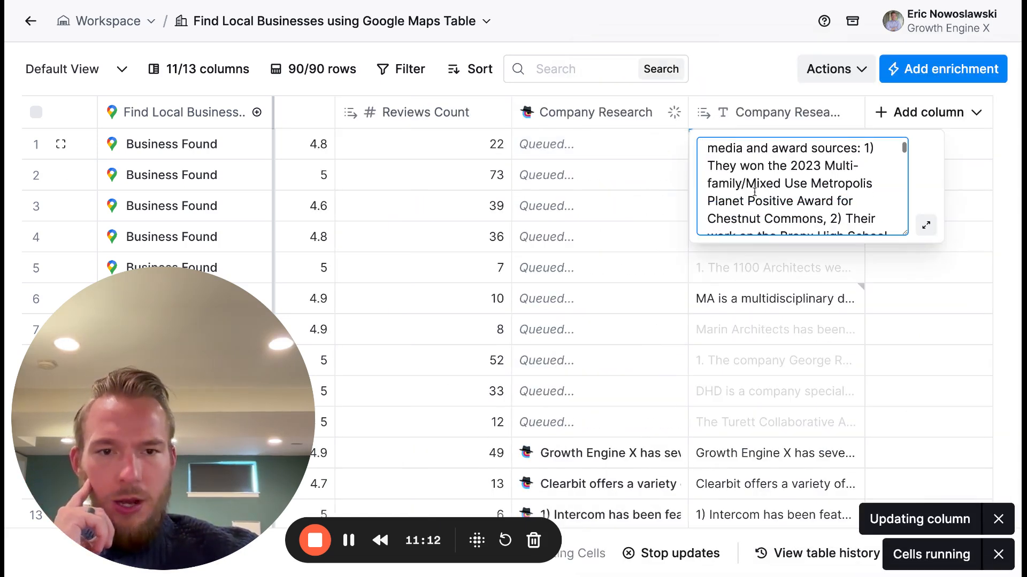
scroll(793, 199, "down", 8)
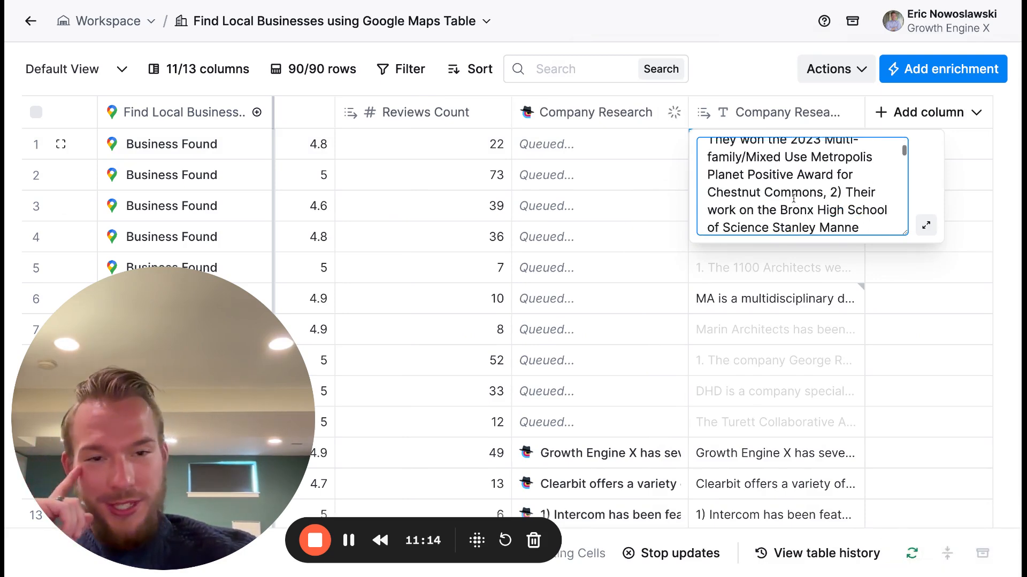
key("Escape")
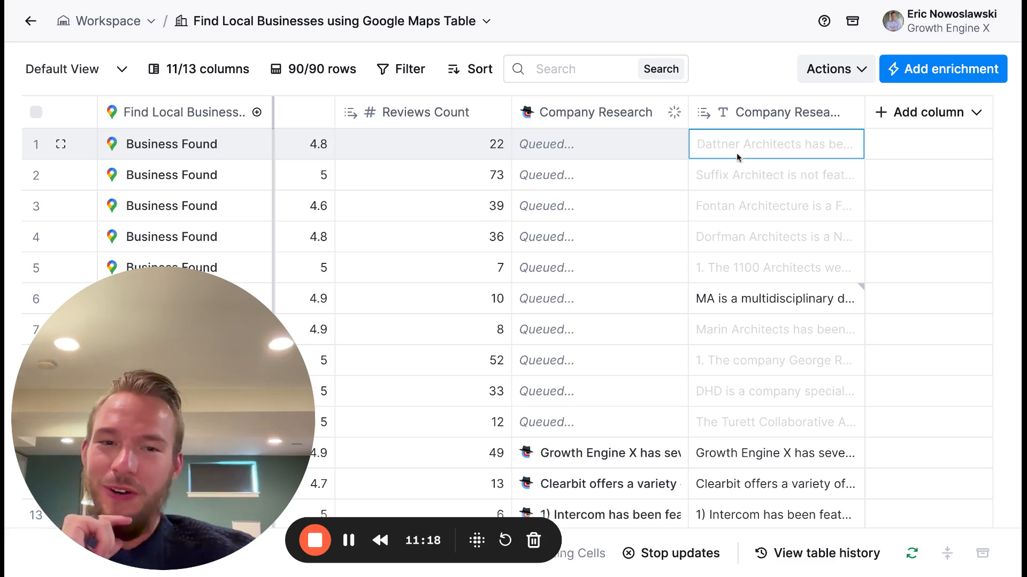
left_click(853, 304)
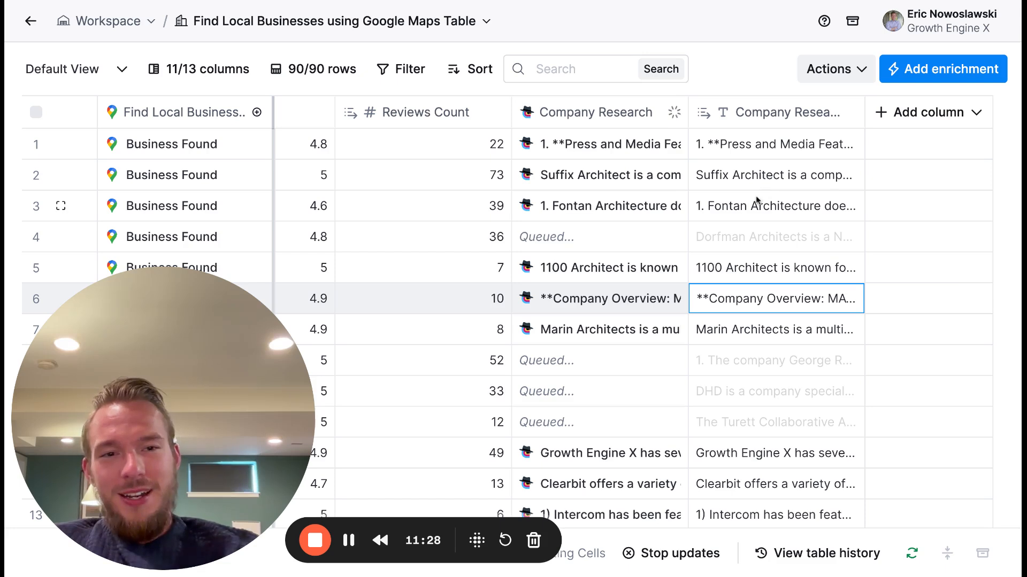
- Read the regenerated research for Dorfman Architects in row 4, from media mentions through projects to services
left_click(745, 236)
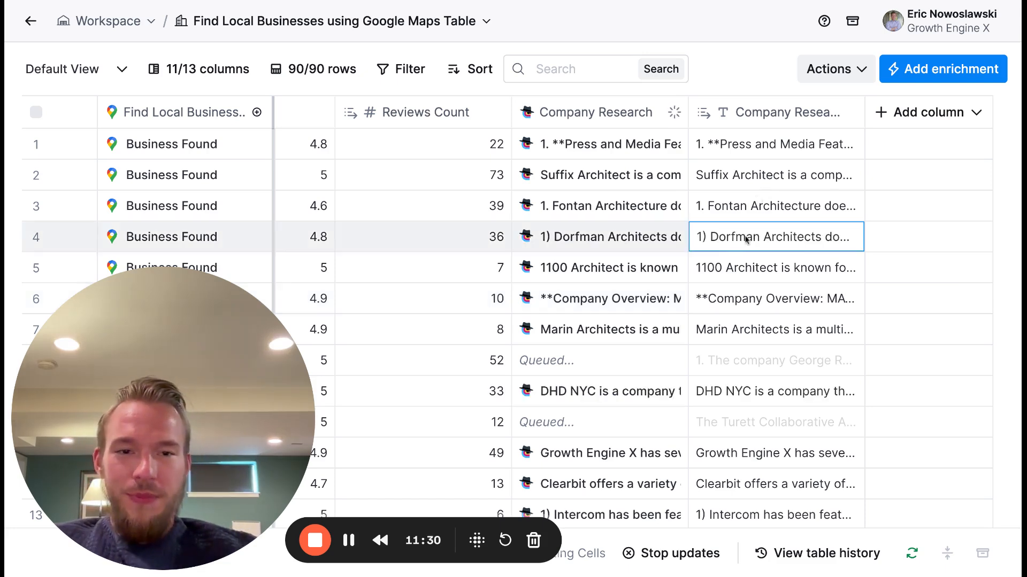
left_click(744, 235)
scroll(755, 268, "down", 5)
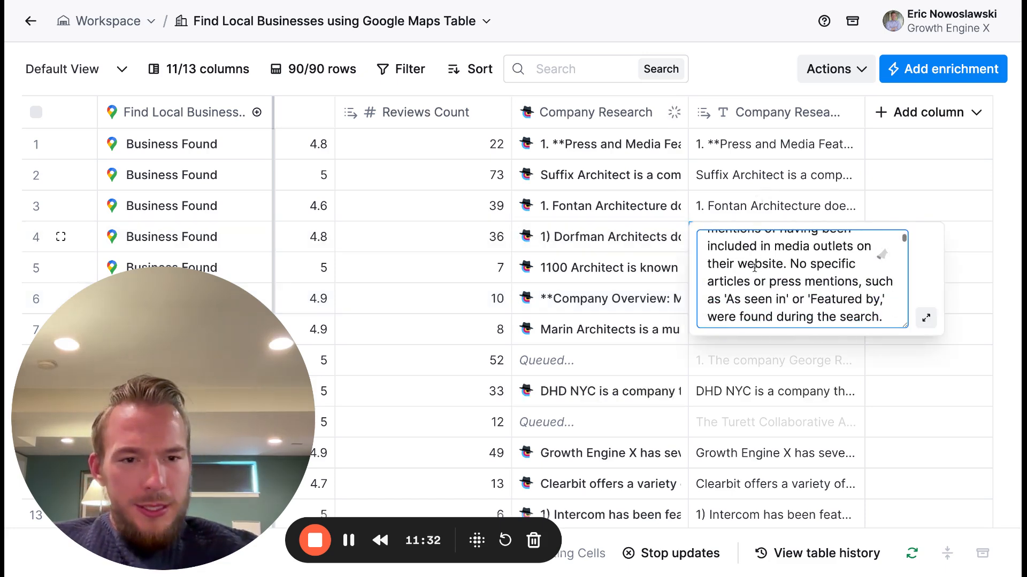
scroll(881, 255, "down", 6)
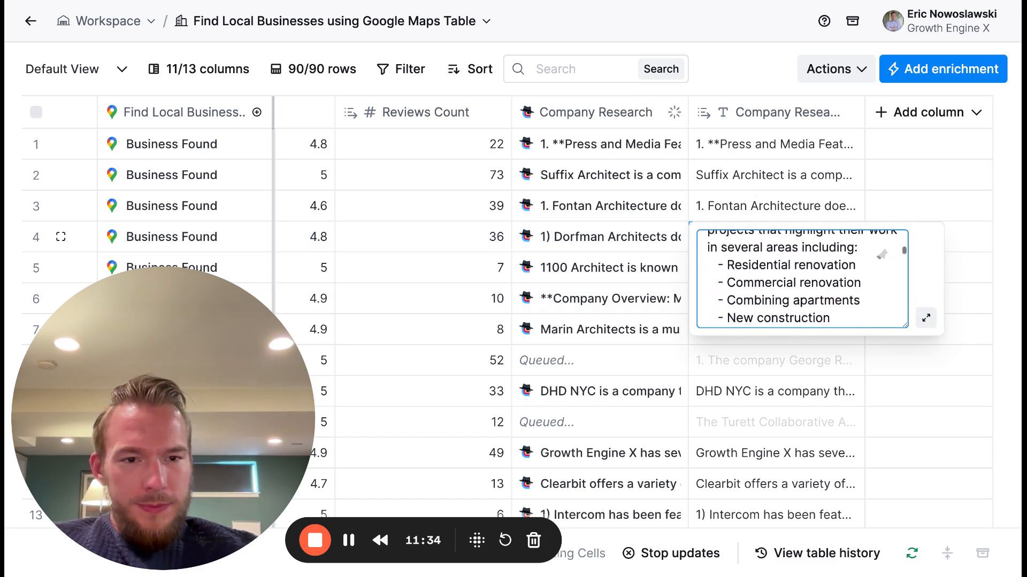
scroll(882, 255, "down", 6)
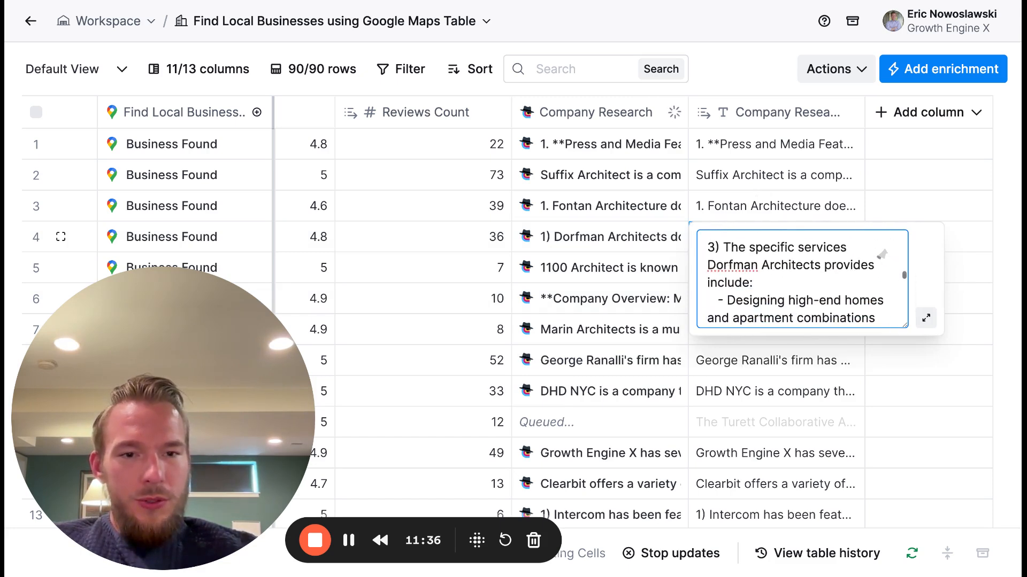
scroll(882, 254, "down", 4)
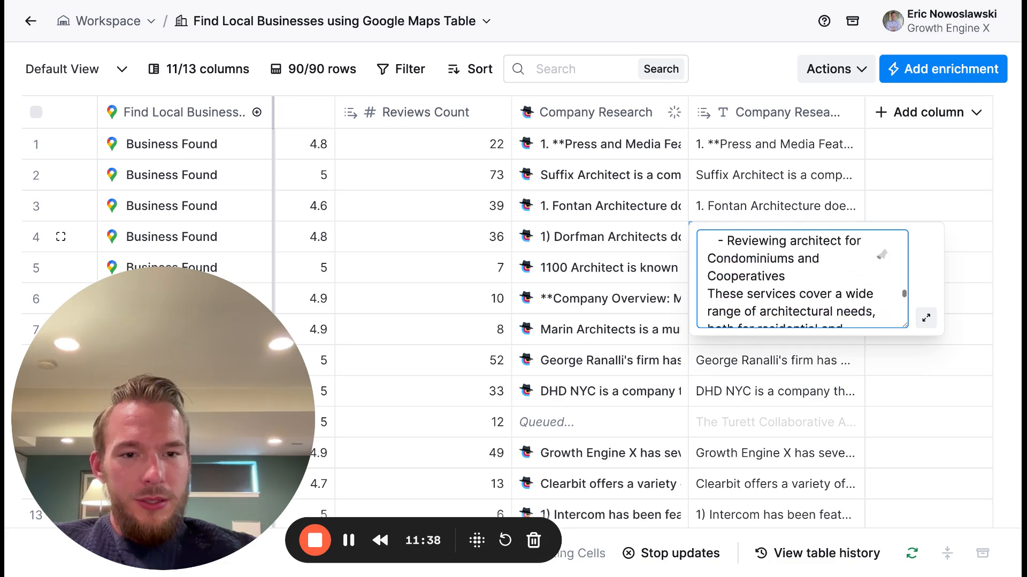
- Check the source websites of the researched businesses and return to the Company Research results with the page zoomed out
scroll(596, 238, "left", 10)
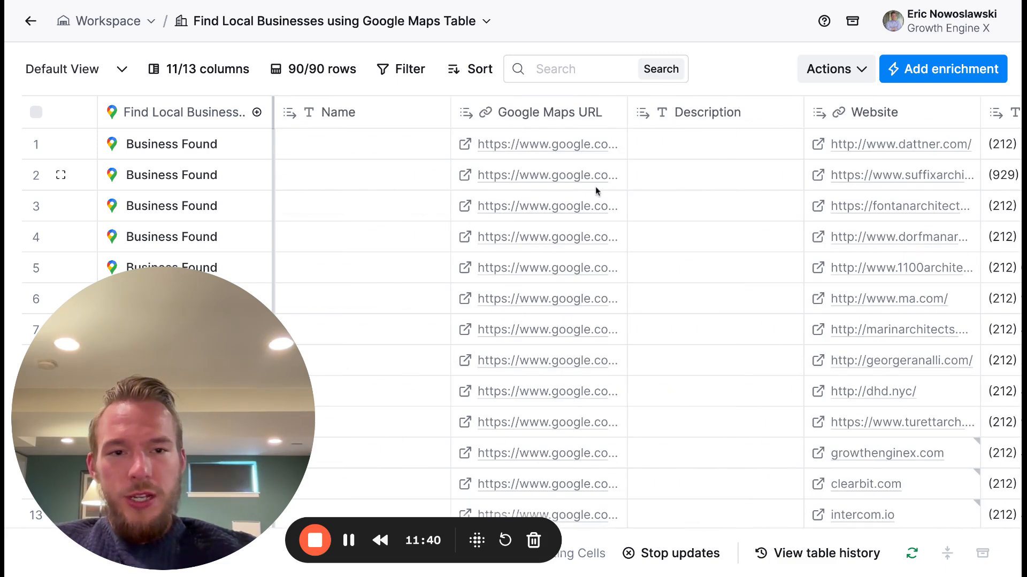
left_click(820, 145)
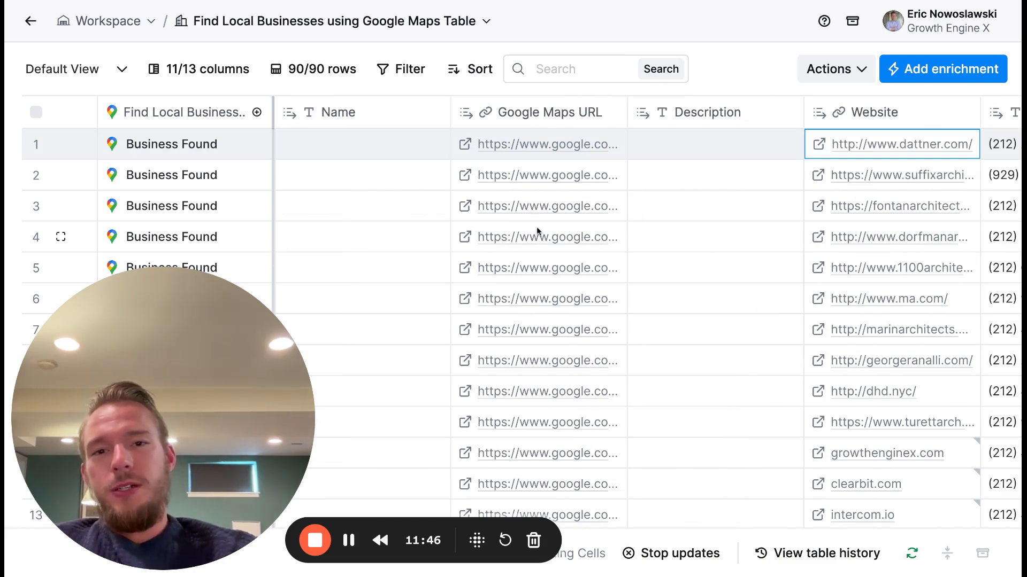
scroll(536, 228, "right", 10)
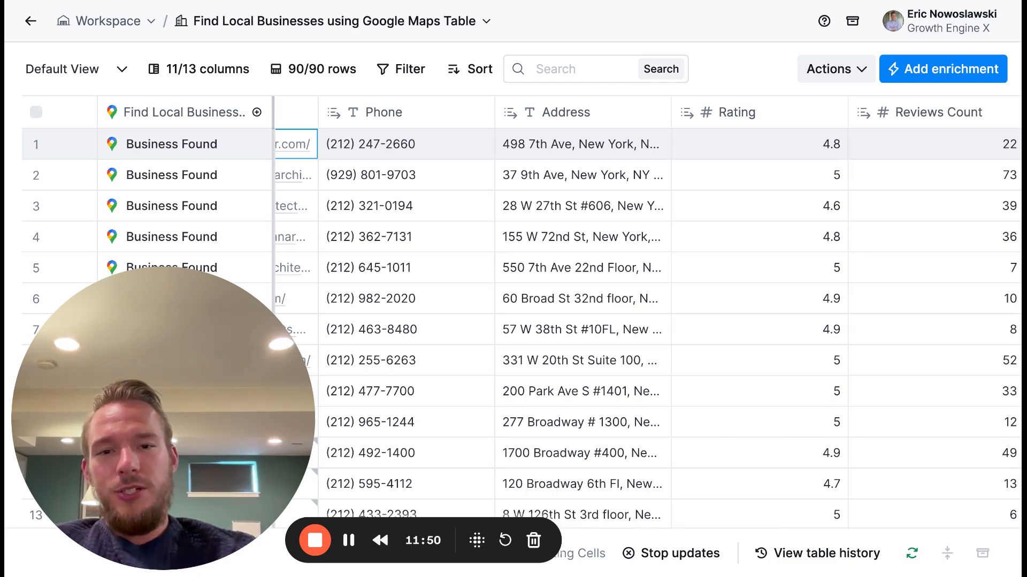
scroll(507, 233, "right", 10)
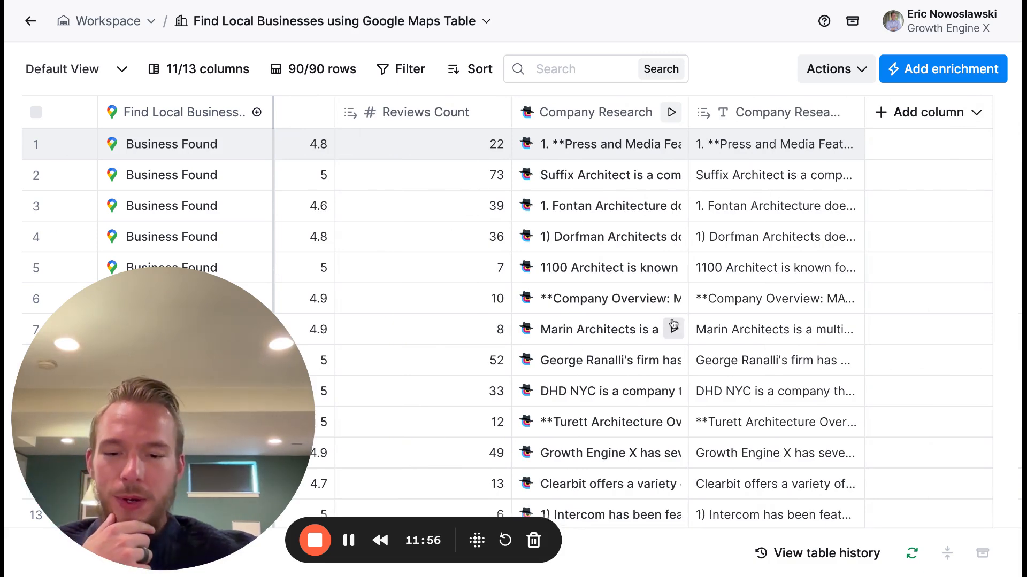
key("super+minus")
key("super+minus")
key("super+minus")
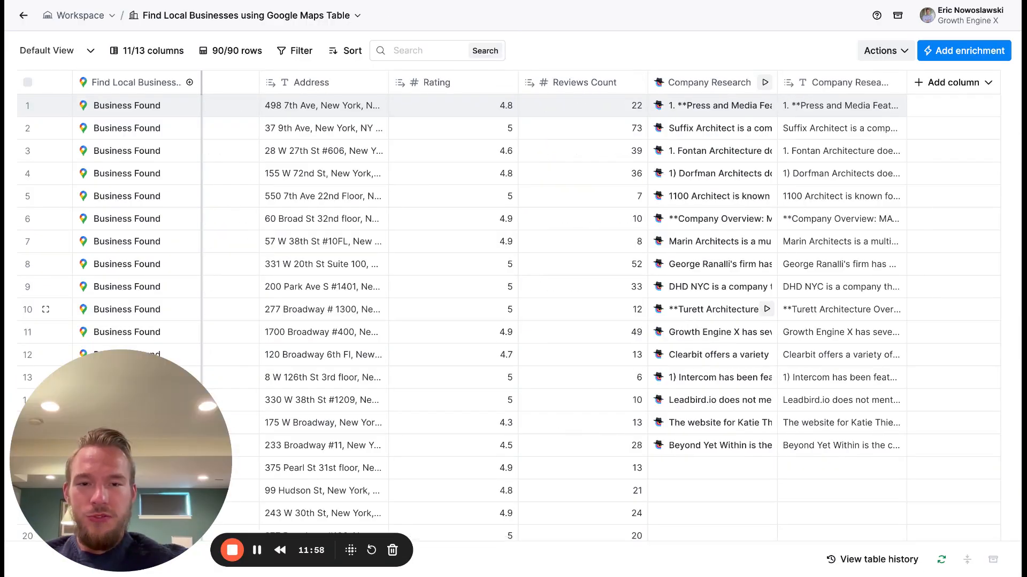